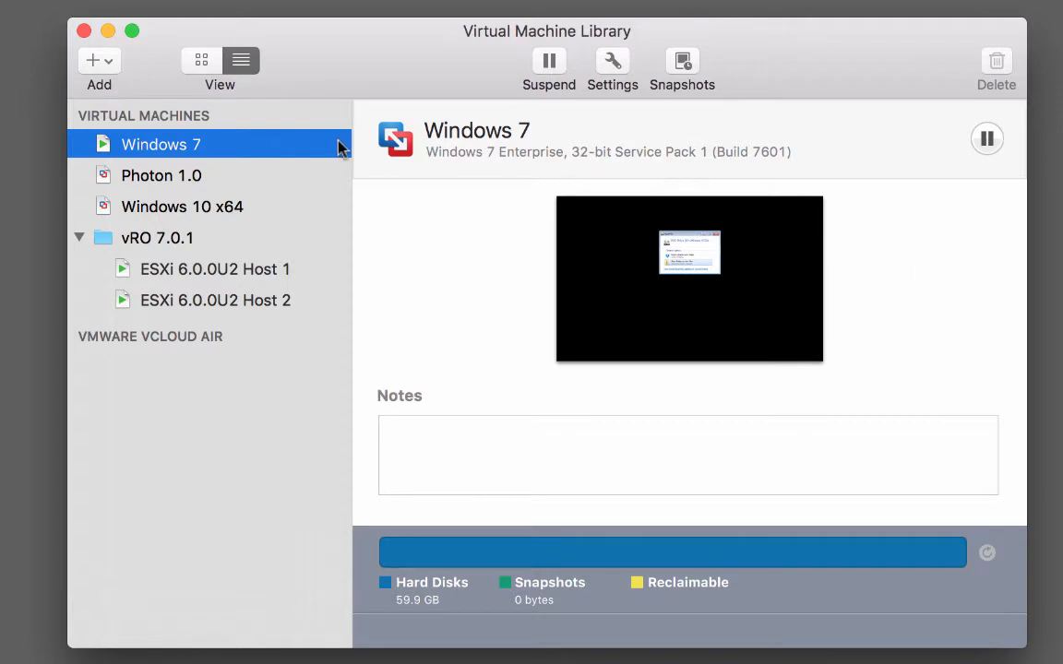
Step: Open the Windows 7 VM's CD/DVD (SATA) settings and list its disc image choices
left_click(613, 61)
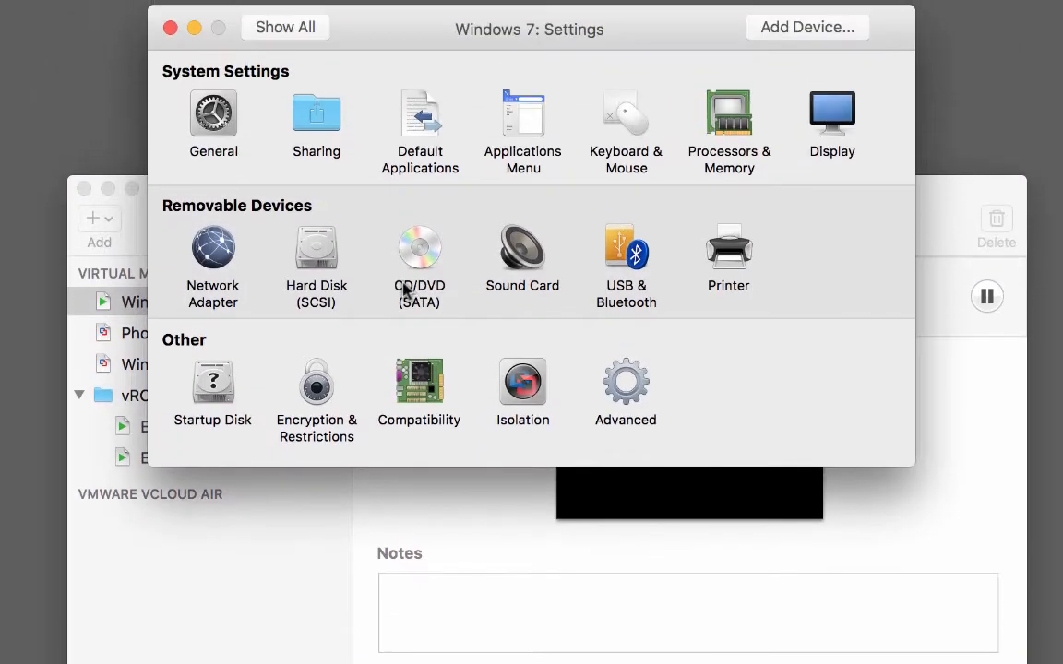
left_click(427, 256)
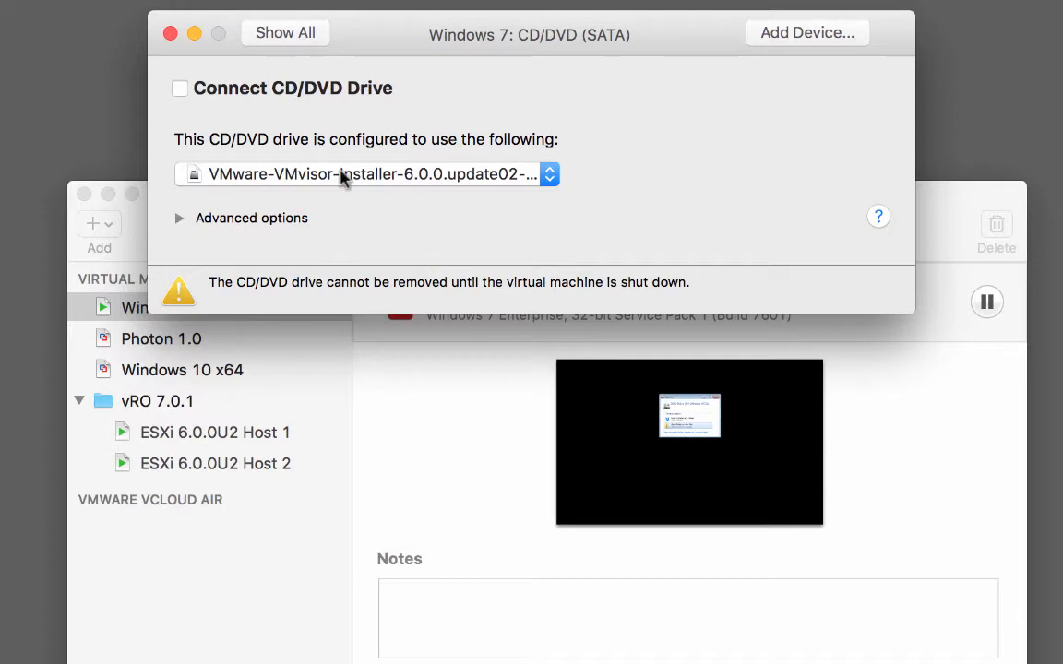
left_click(551, 175)
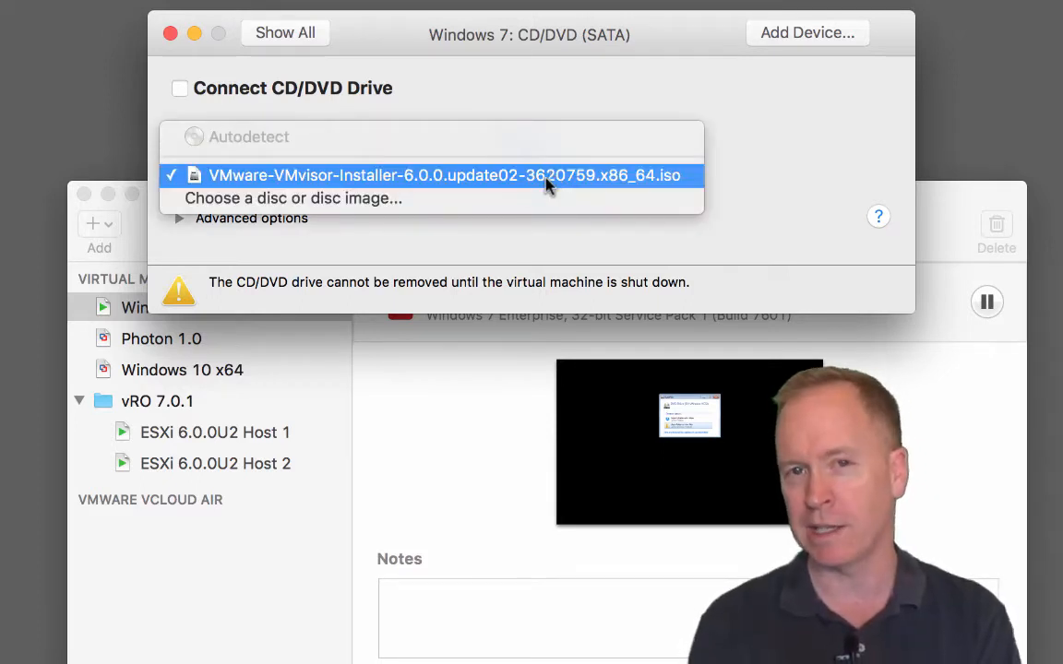
Step: Set the drive to VMware-VCSA-all-6.0.0-3634788.iso from Documents > Virtual Machines > ISOs and OVFs > vRO 7.0.1
left_click(376, 199)
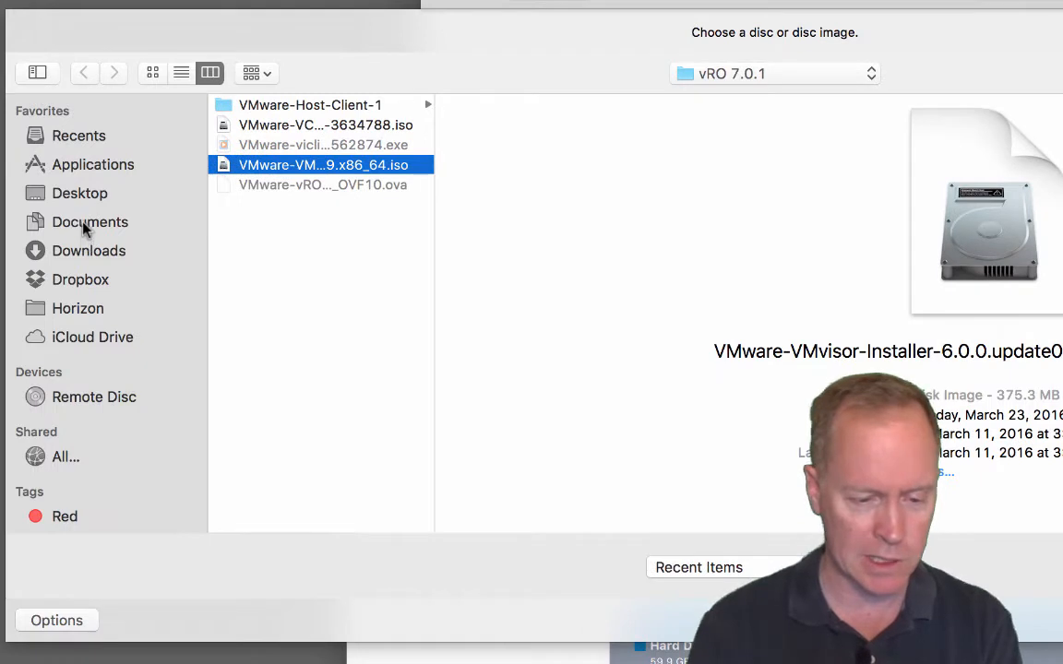
left_click(83, 227)
left_click(293, 245)
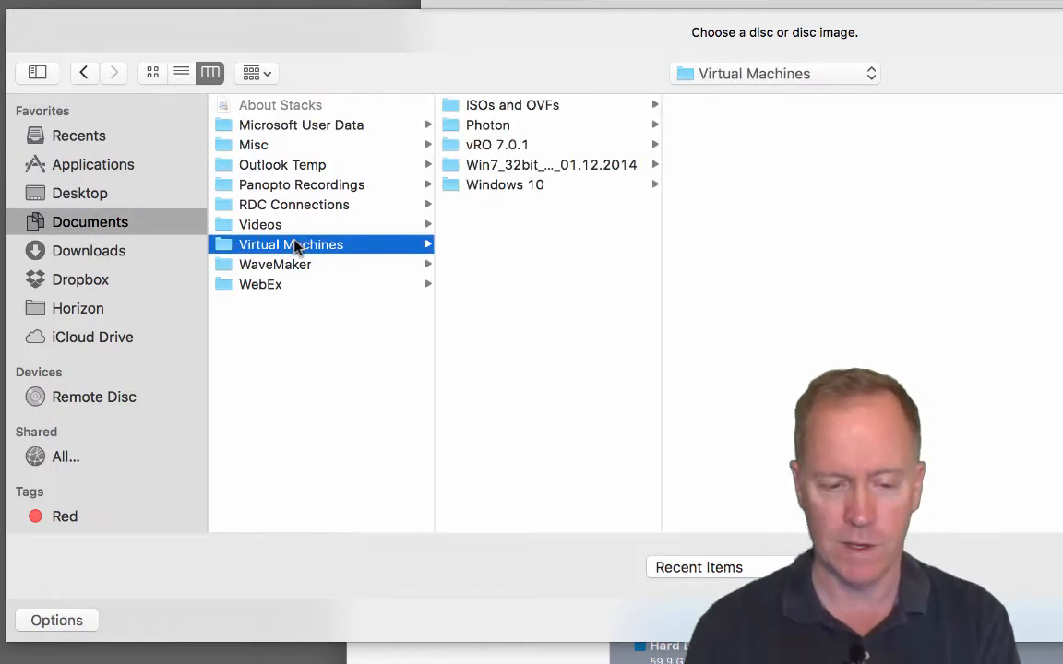
left_click(506, 107)
left_click(694, 107)
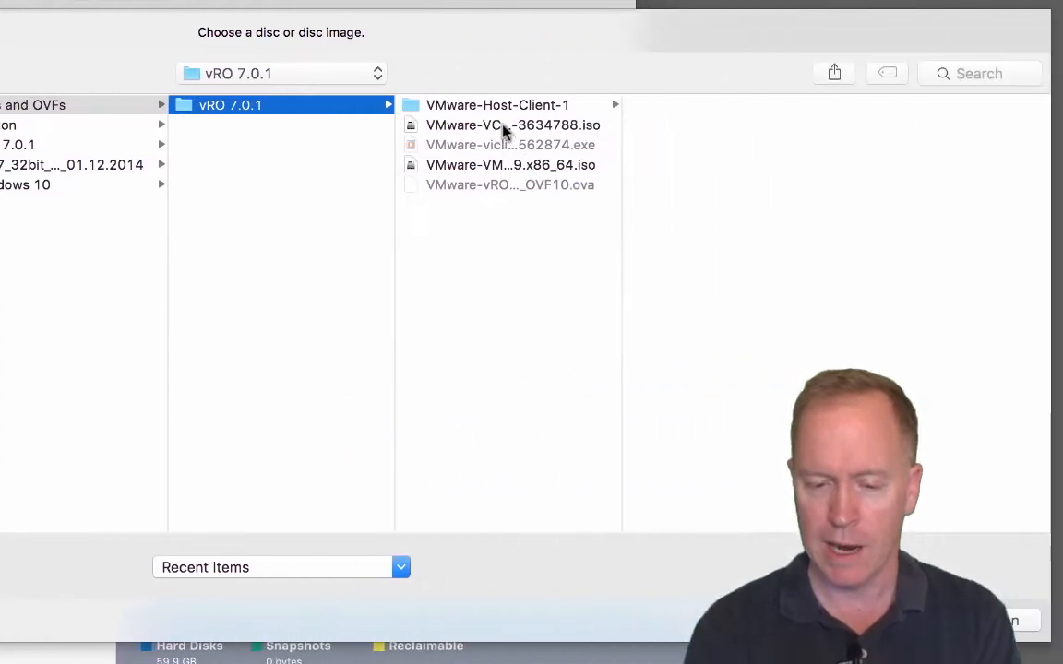
left_click(503, 128)
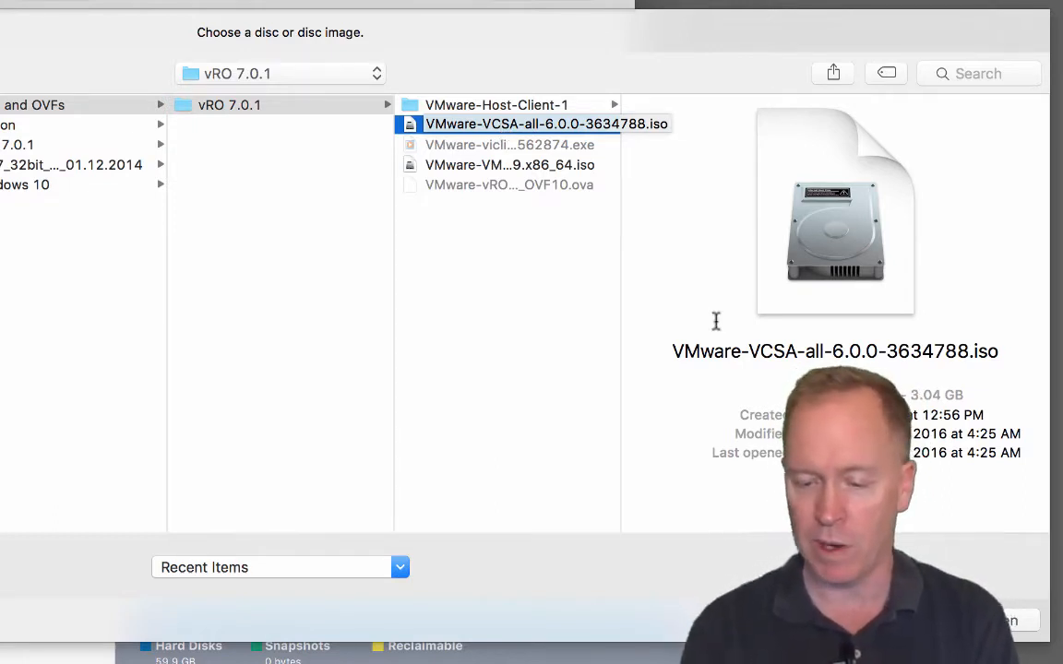
left_click(1004, 620)
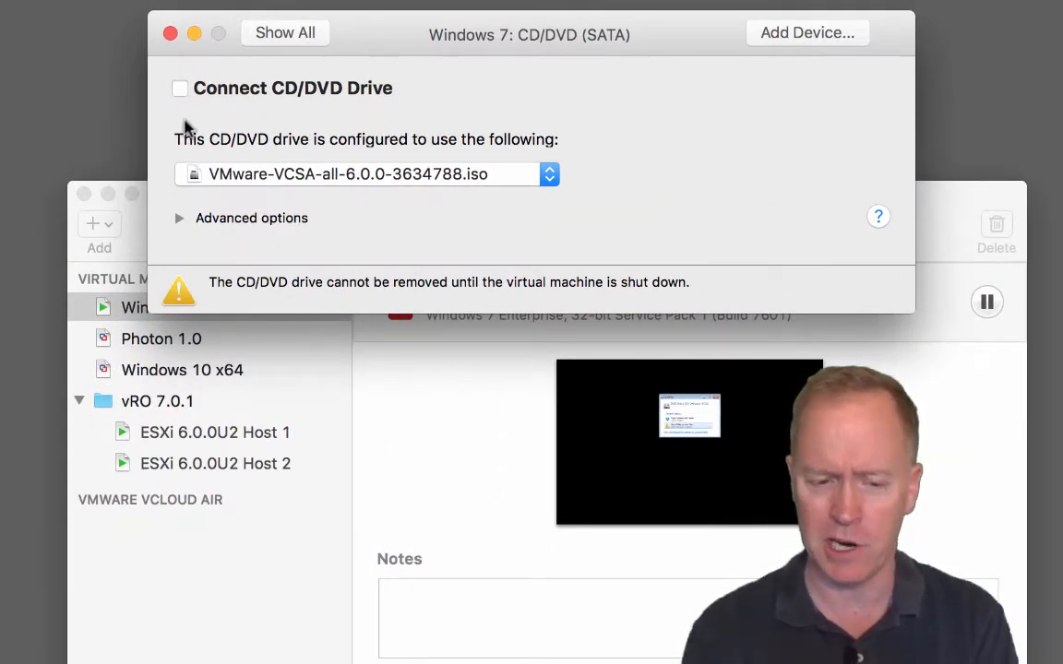
Step: Connect the CD/DVD drive, close its settings, and return to the full-screen Windows 7 VM
left_click(180, 87)
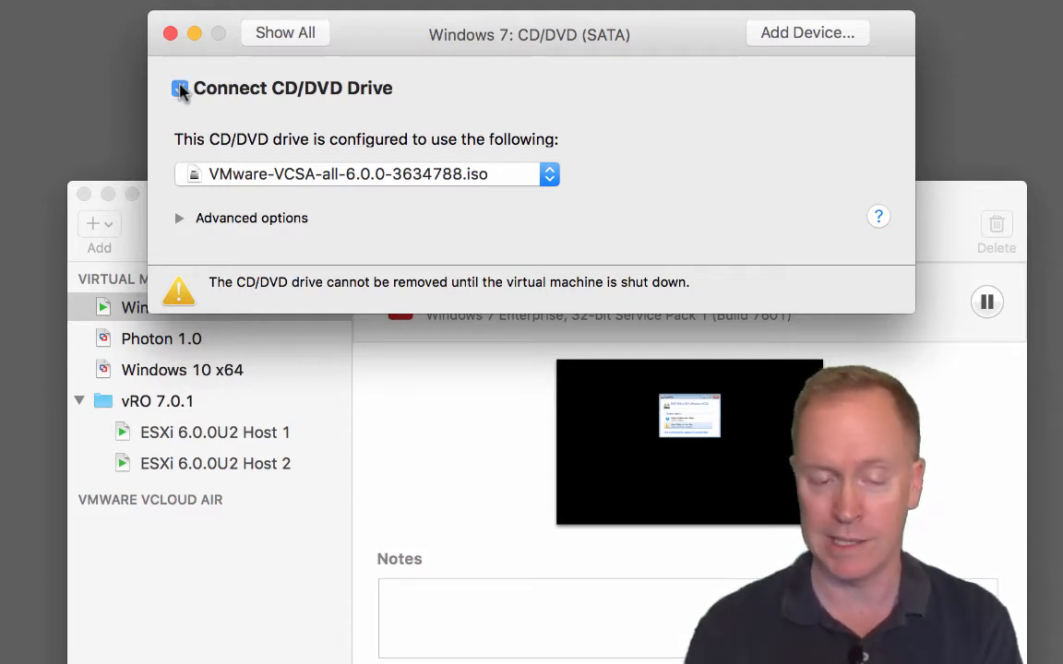
left_click(169, 33)
key("ctrl+Left")
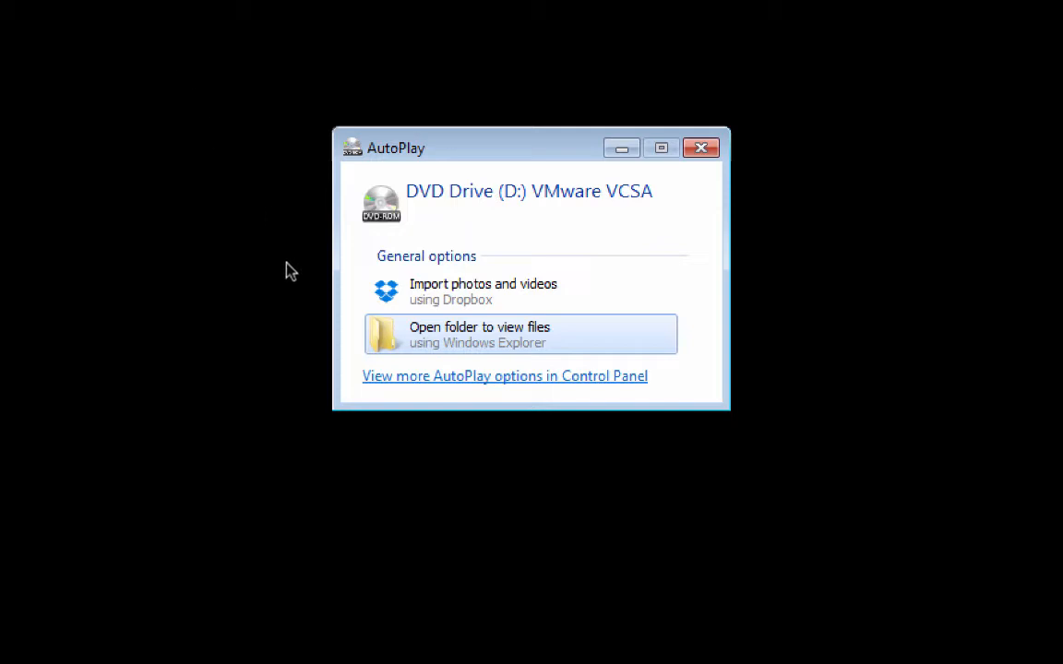
Step: Browse the VCSA disc's vcsa folder and launch VMware-ClientIntegrationPlugin-6.0.0.exe
left_click(443, 353)
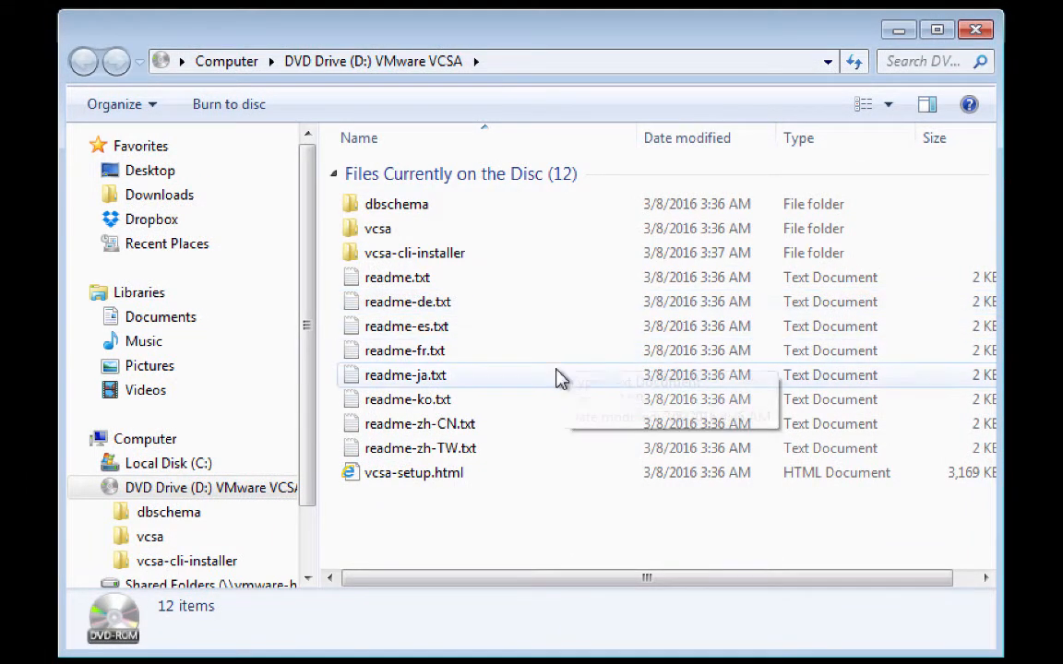
left_click(526, 476)
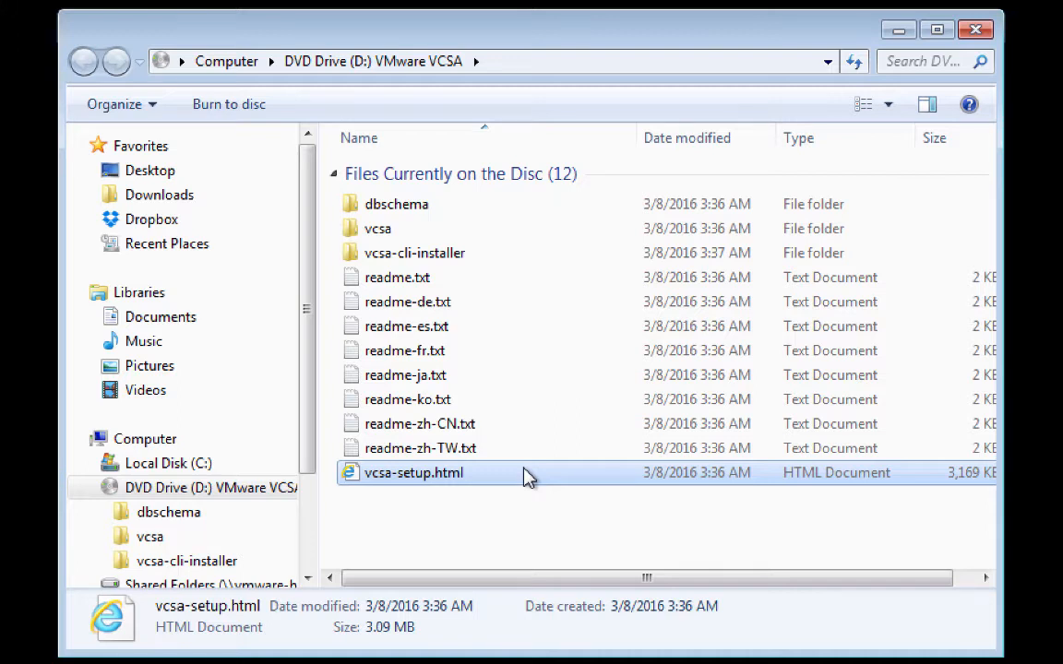
left_click(428, 231)
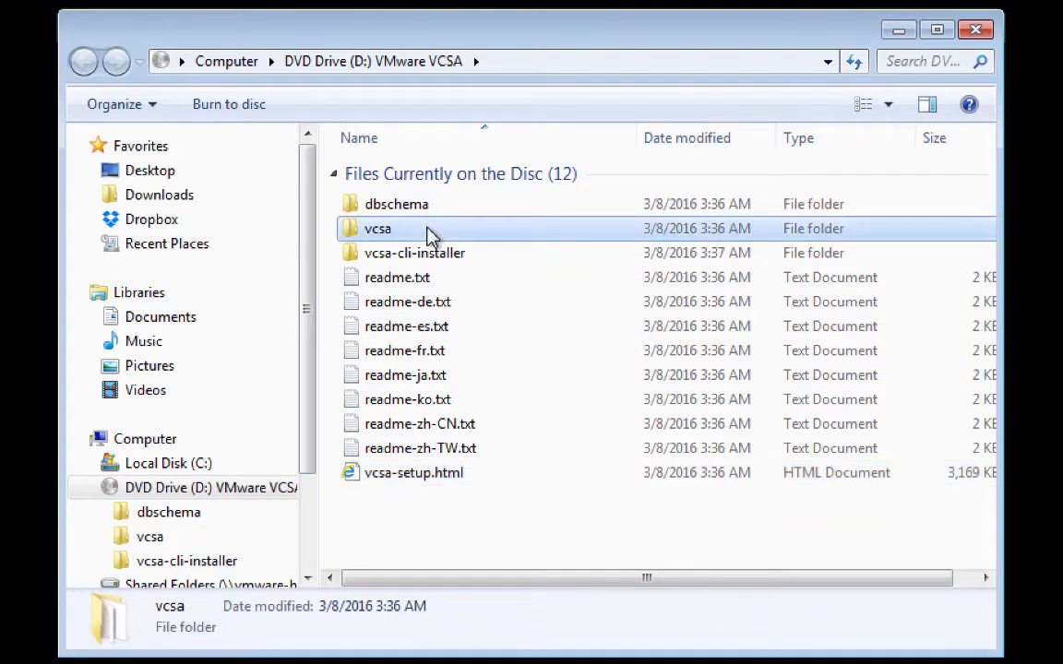
double_click(430, 233)
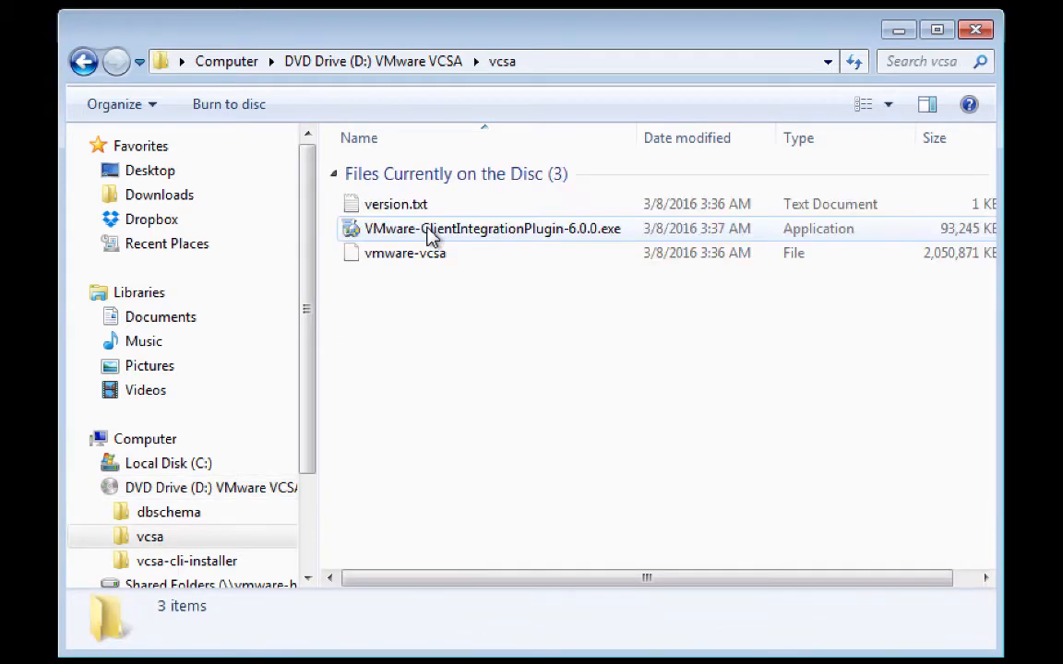
left_click(430, 236)
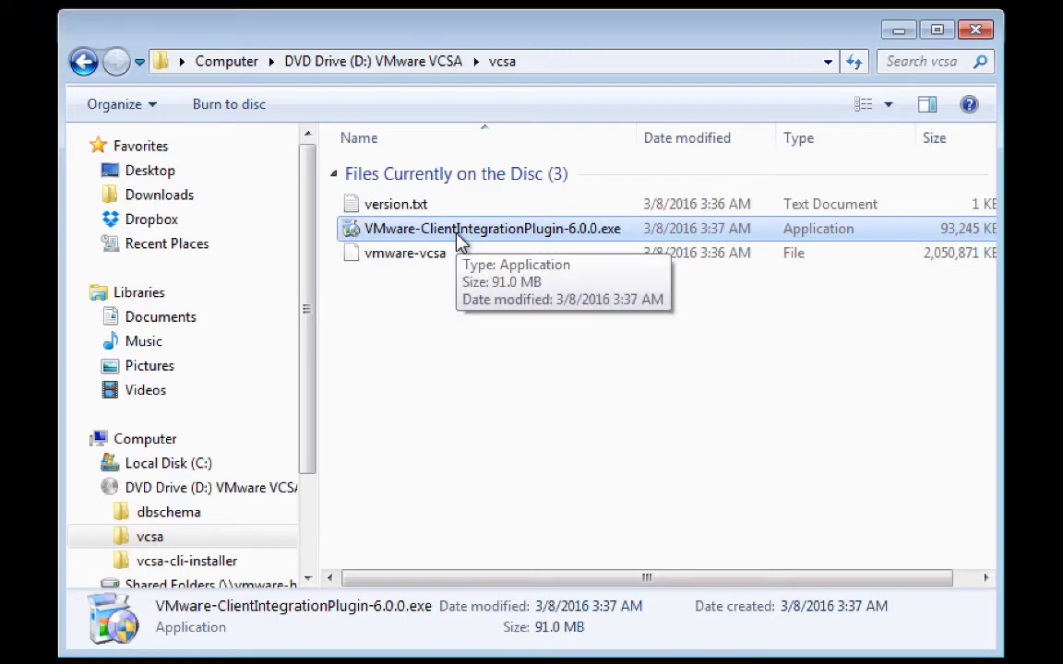
double_click(458, 236)
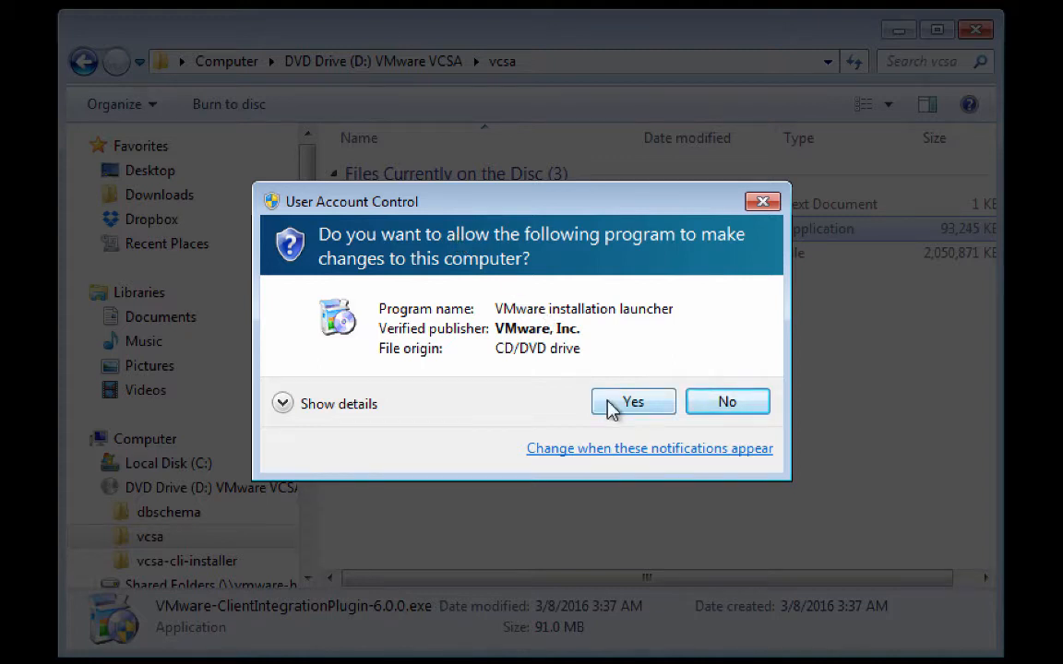
Step: Allow the UAC prompt, accept the license, keep the default folder, and install the Client Integration Plug-in
left_click(631, 403)
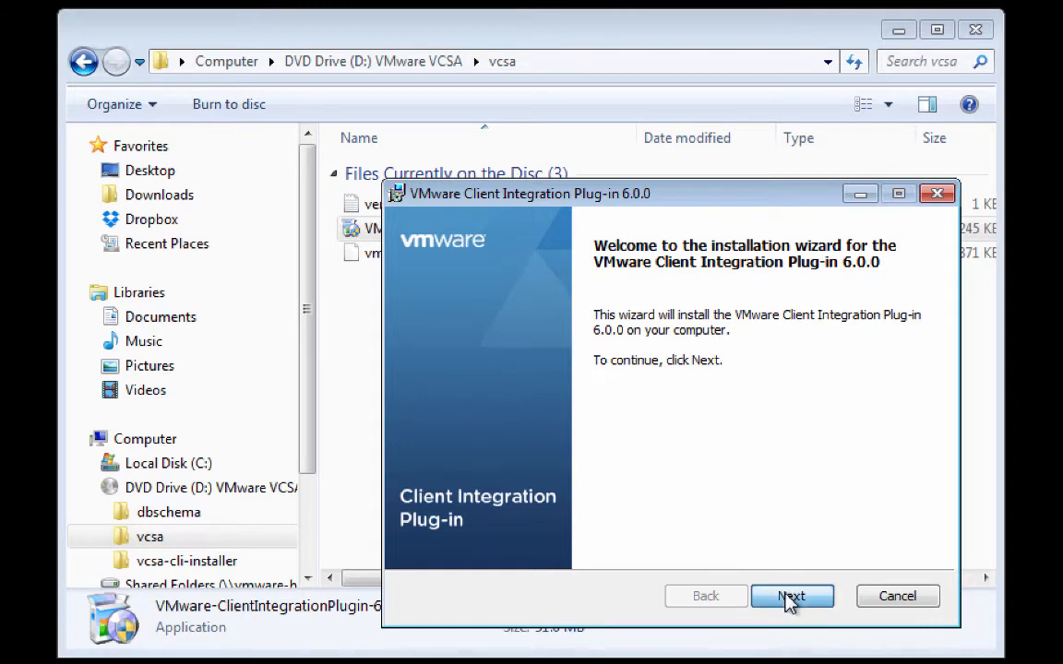
left_click(792, 598)
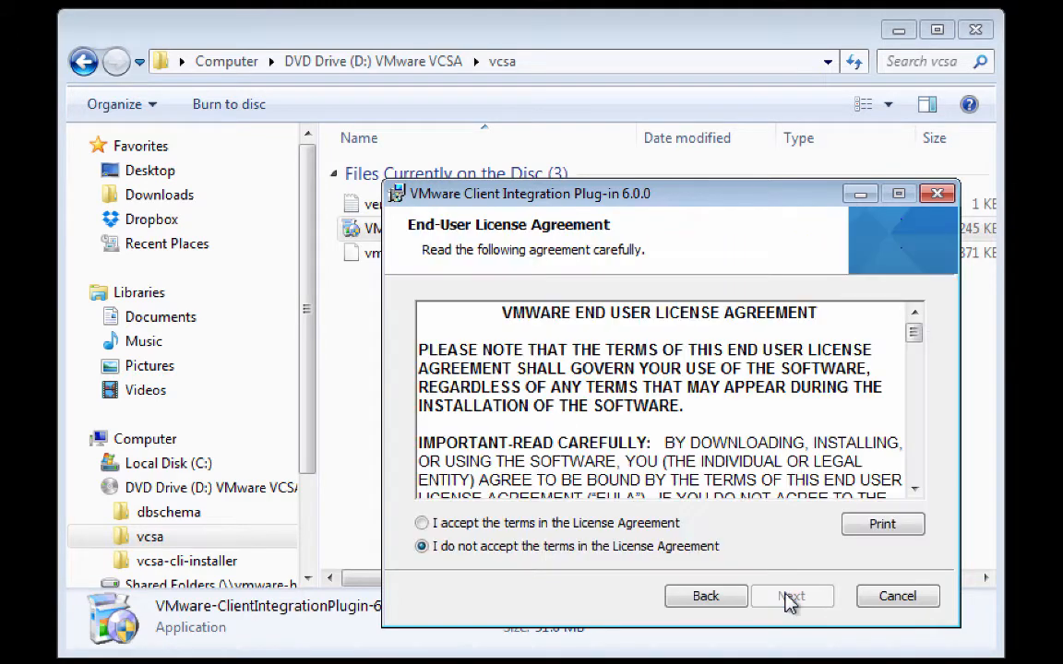
left_click(598, 526)
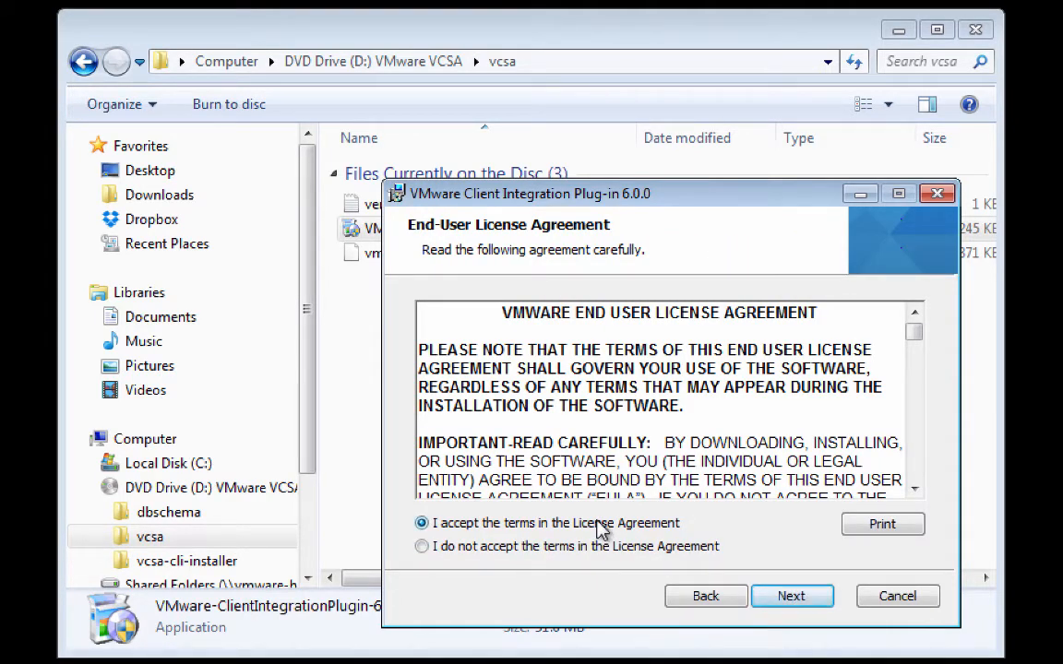
left_click(787, 599)
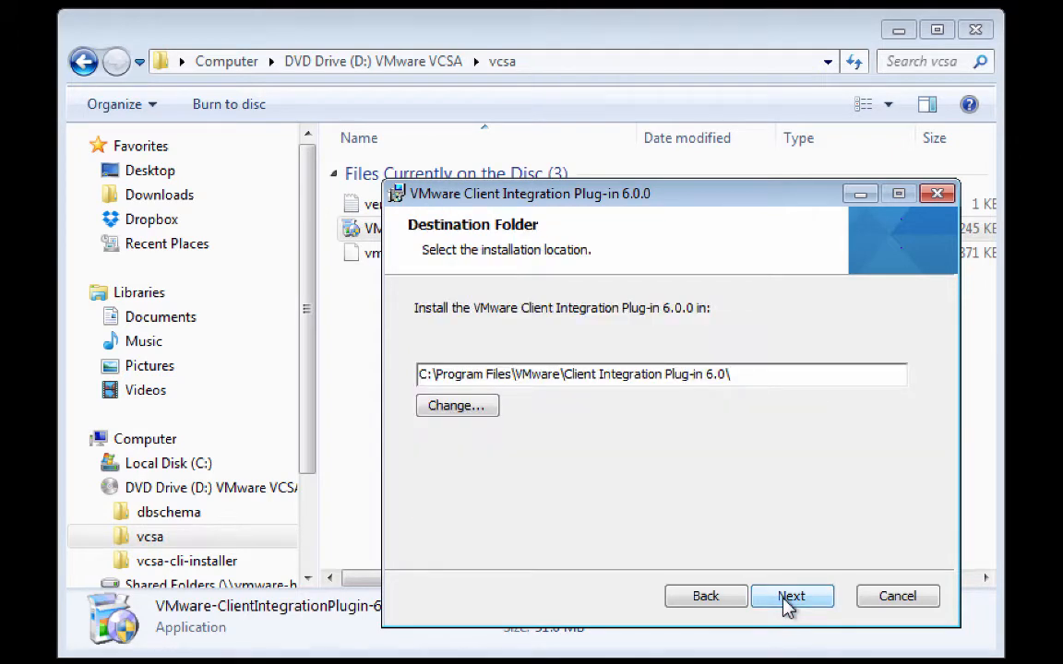
left_click(787, 600)
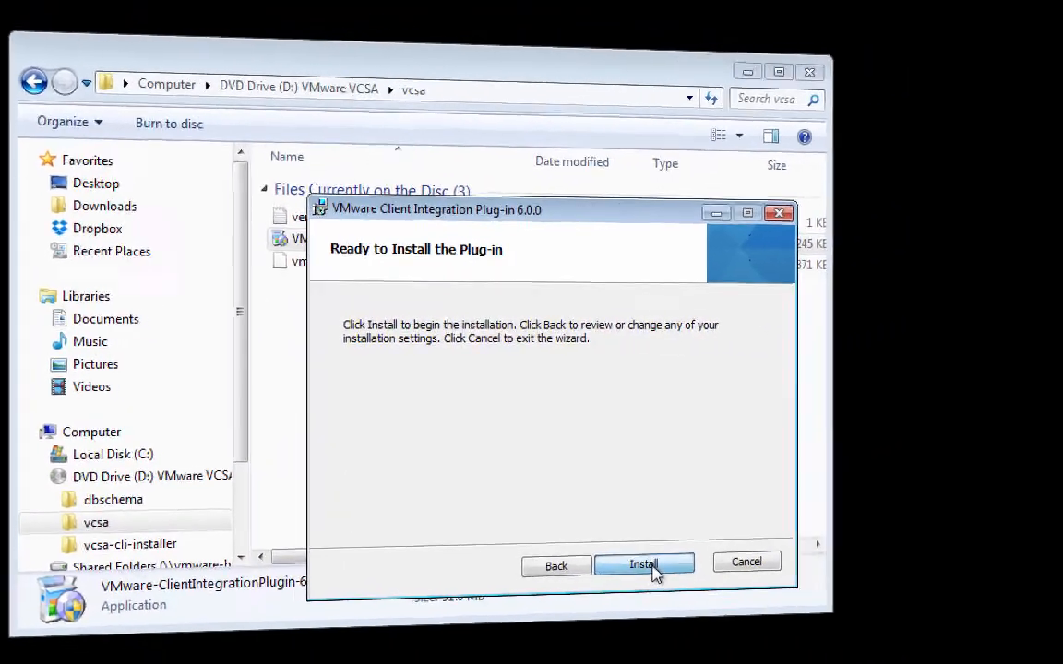
left_click(784, 598)
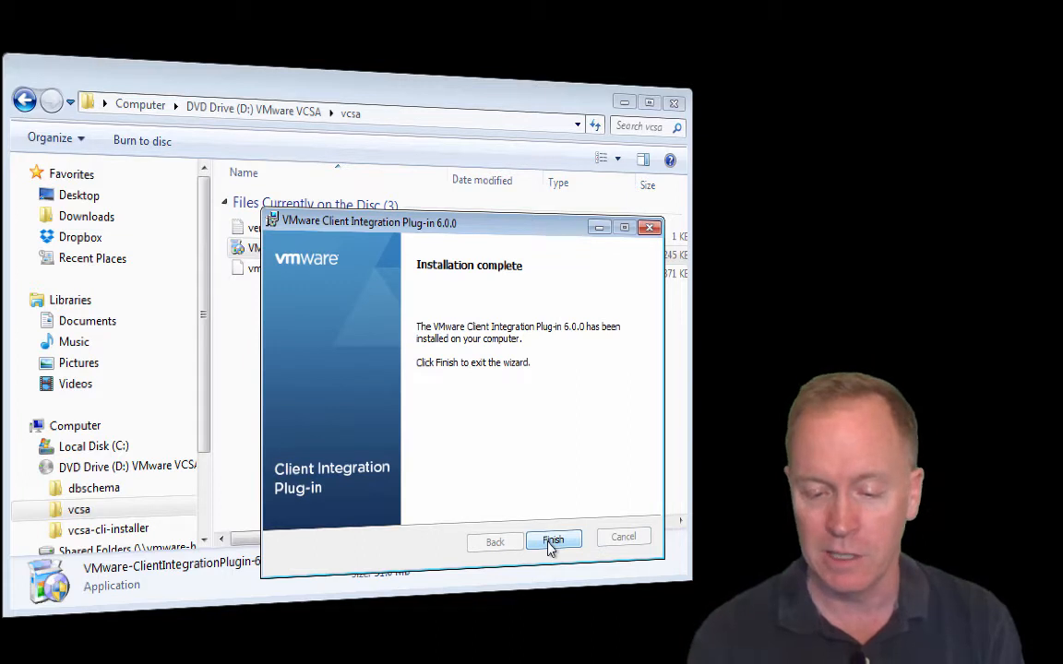
Step: Finish the installer and open vcsa-setup.html from the DVD root in Internet Explorer
left_click(552, 543)
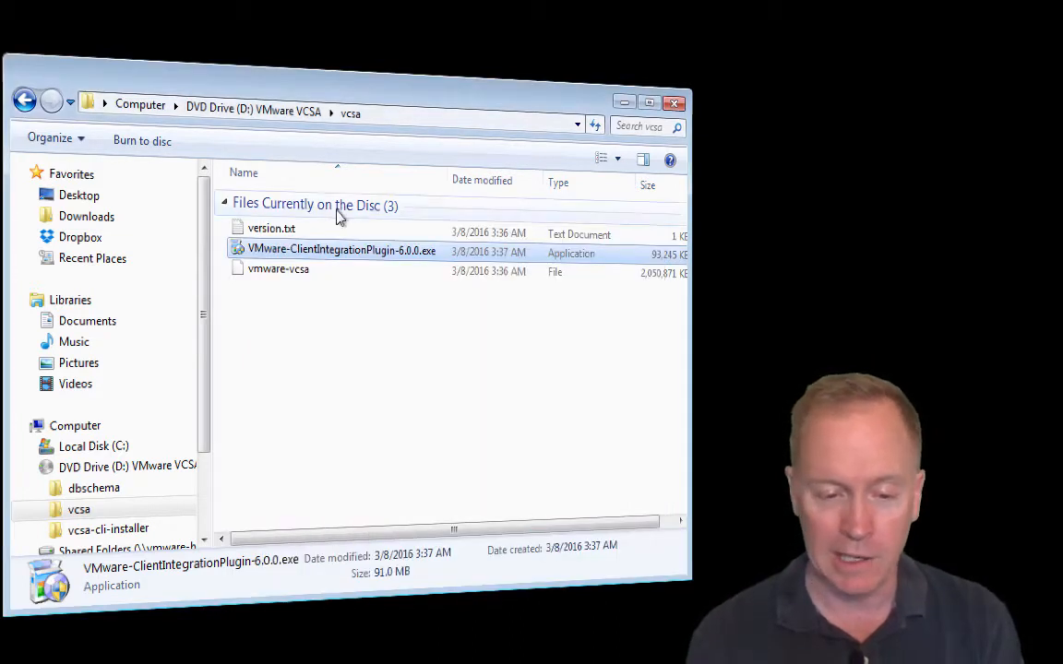
left_click(285, 110)
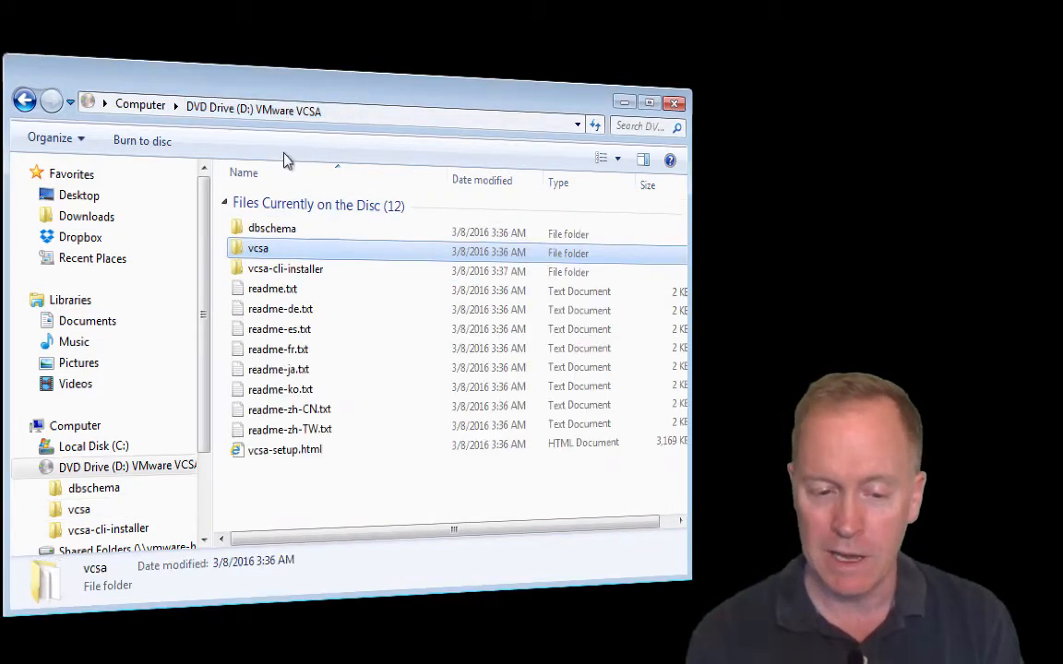
left_click(331, 454)
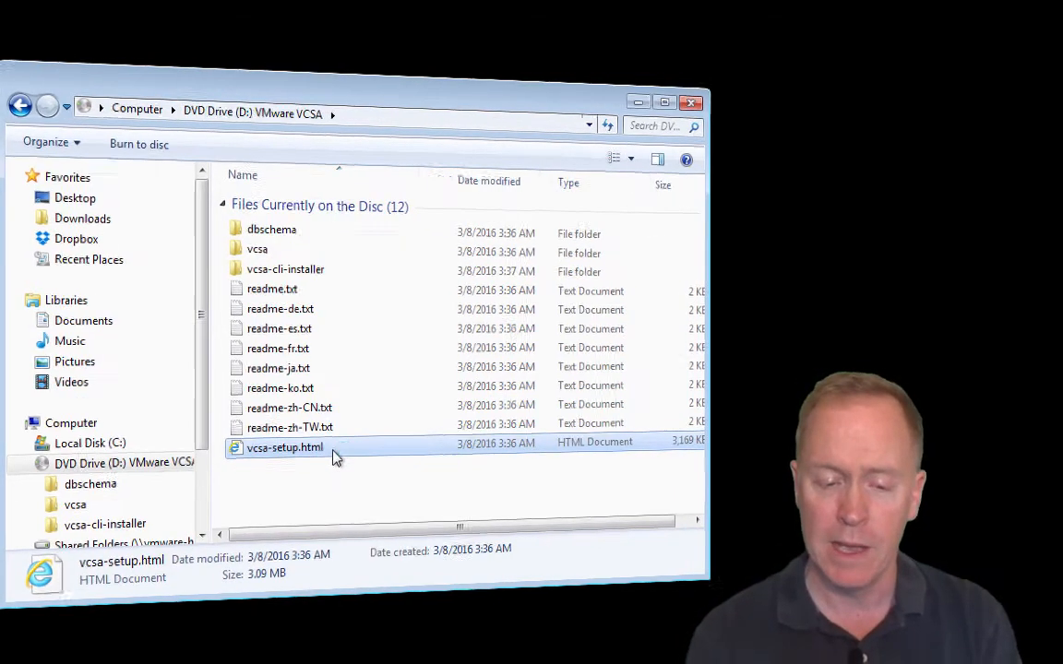
double_click(334, 458)
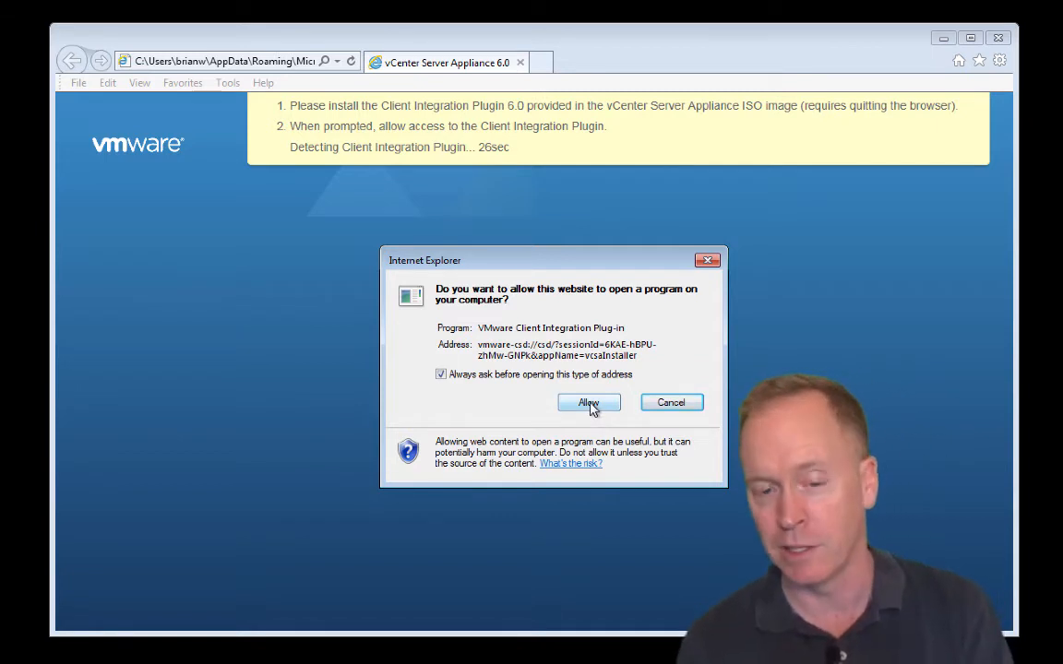
Step: Allow the Client Integration Plug-in access, then start the vCenter Server Appliance 6.0 install
left_click(589, 403)
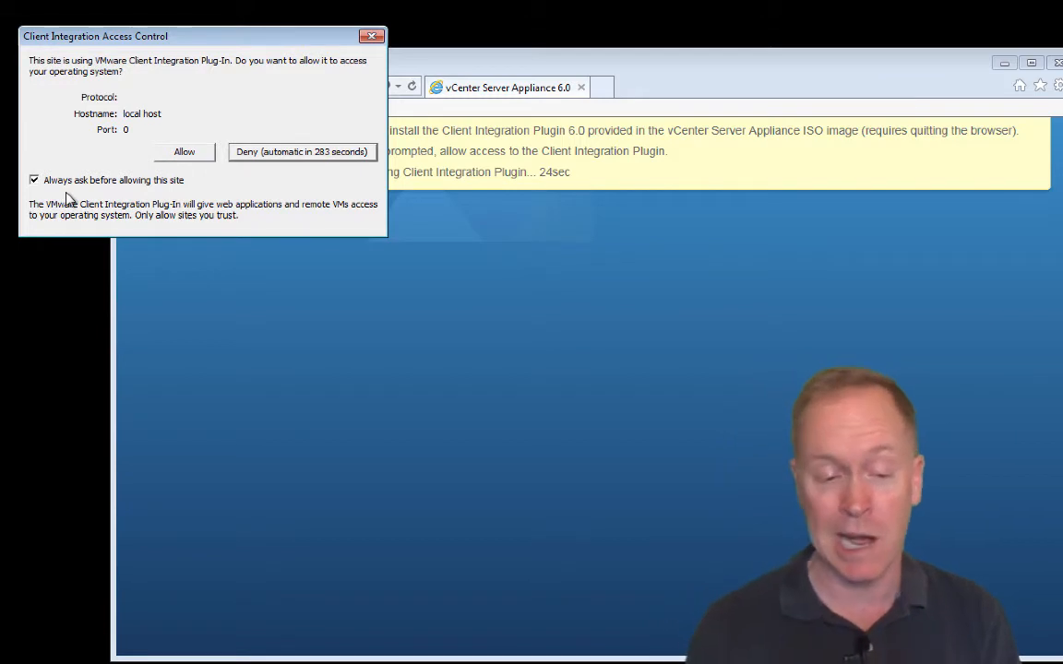
left_click(34, 181)
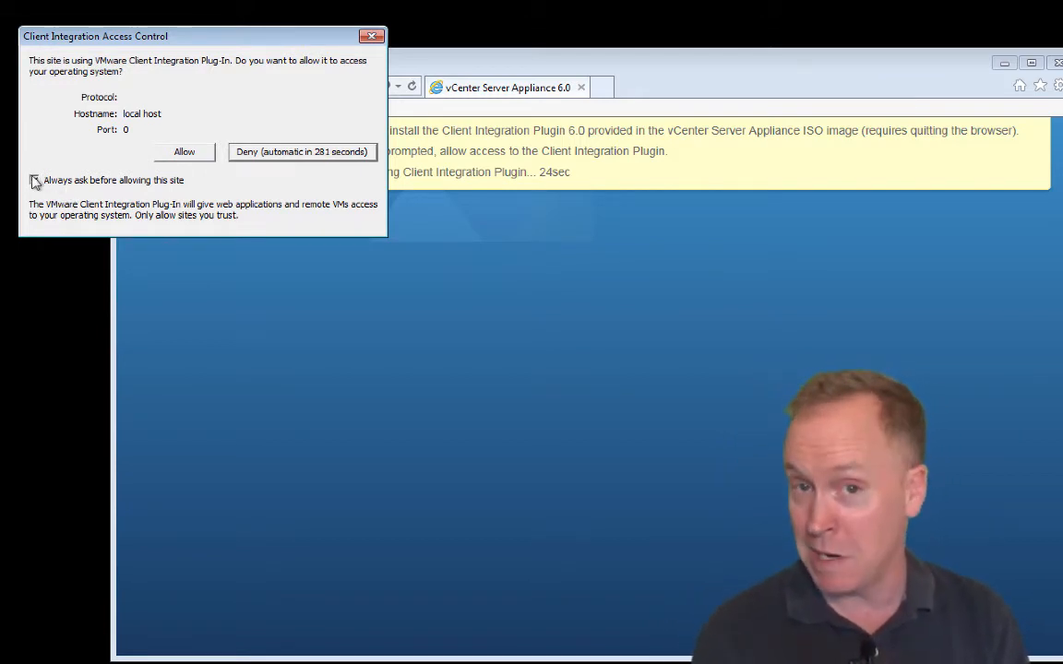
left_click(34, 181)
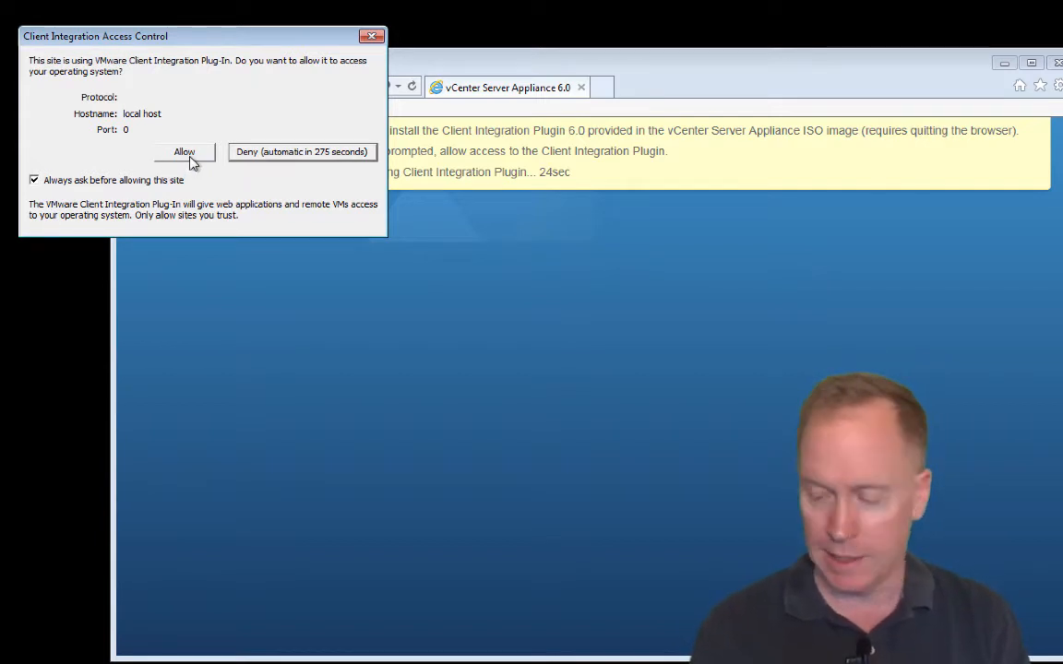
left_click(186, 155)
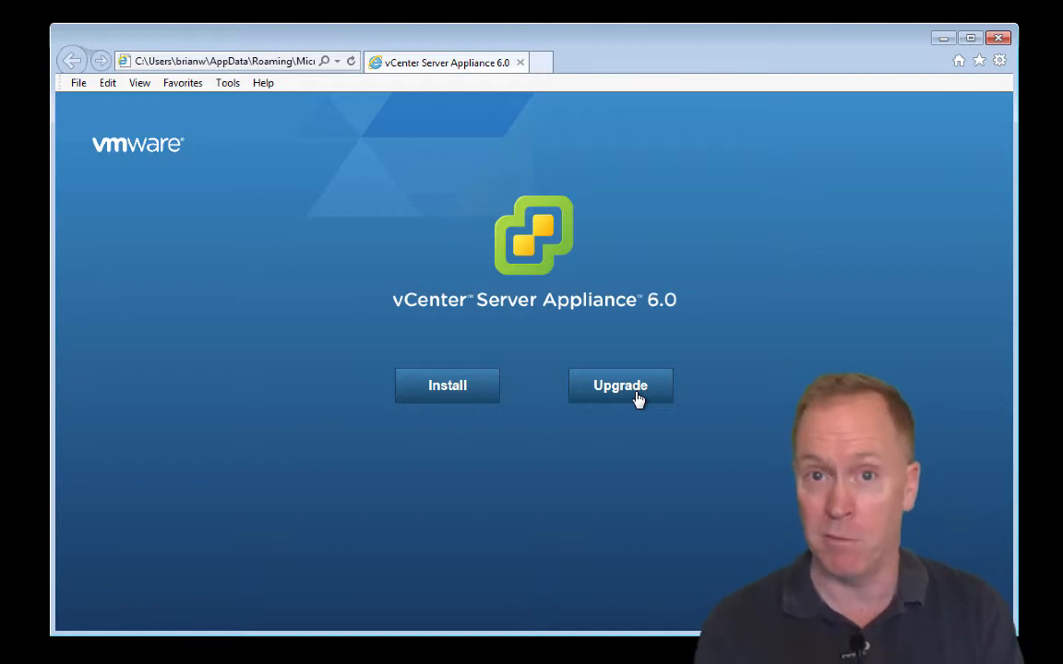
left_click(459, 395)
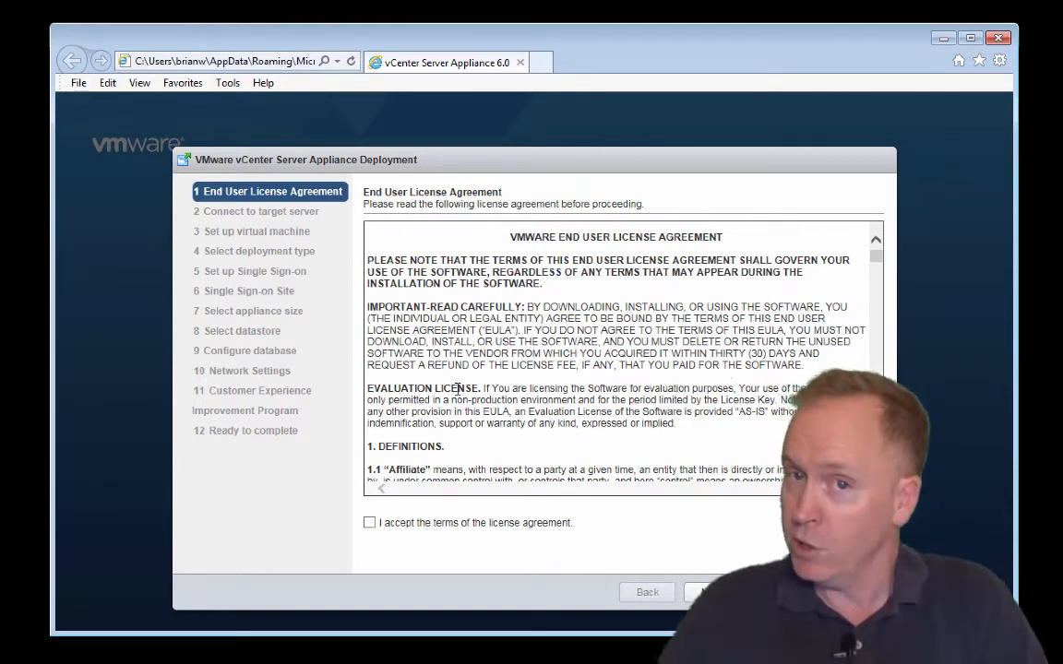
Step: Accept the license agreement terms and continue to the target server step
left_click(370, 524)
left_click(711, 594)
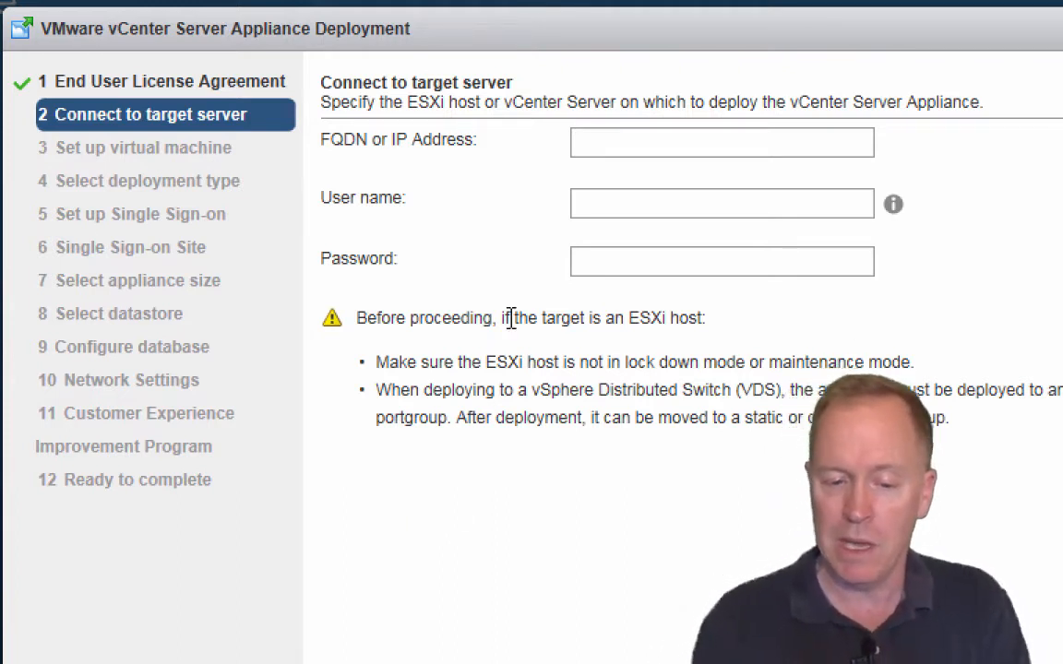
Step: Connect to target host esxi01.vwork.info as user root with the account password
left_click(626, 137)
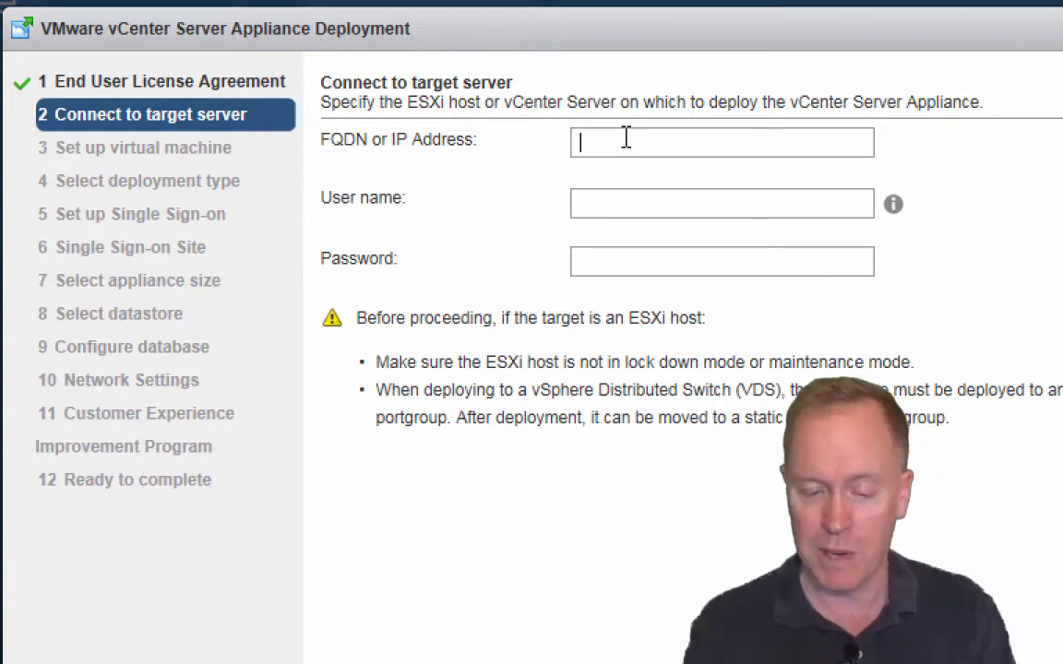
type("esxi")
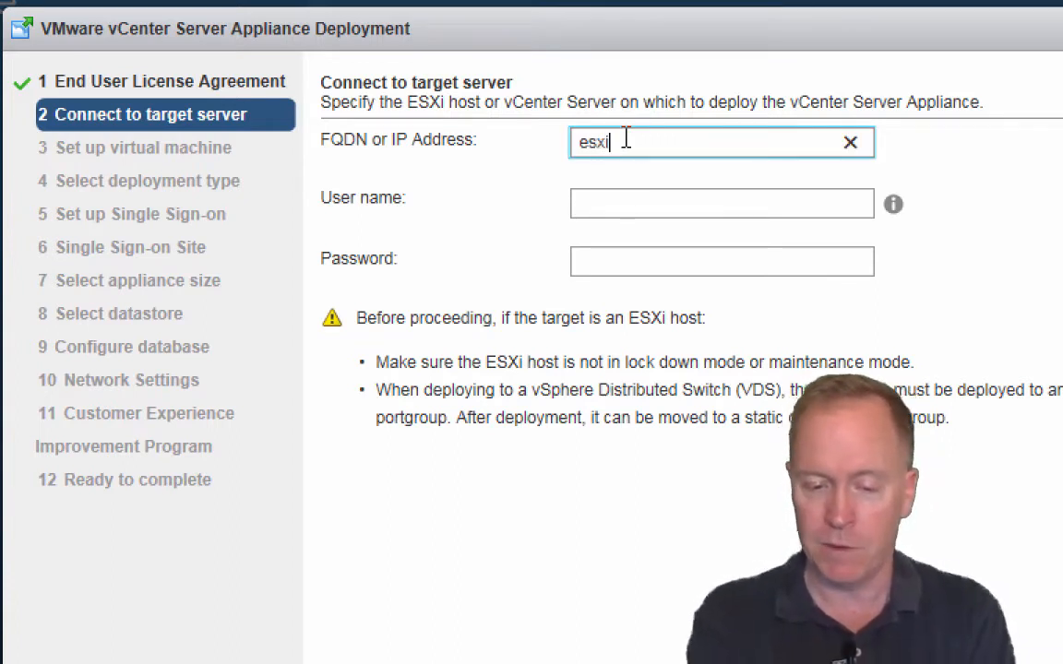
type("01.")
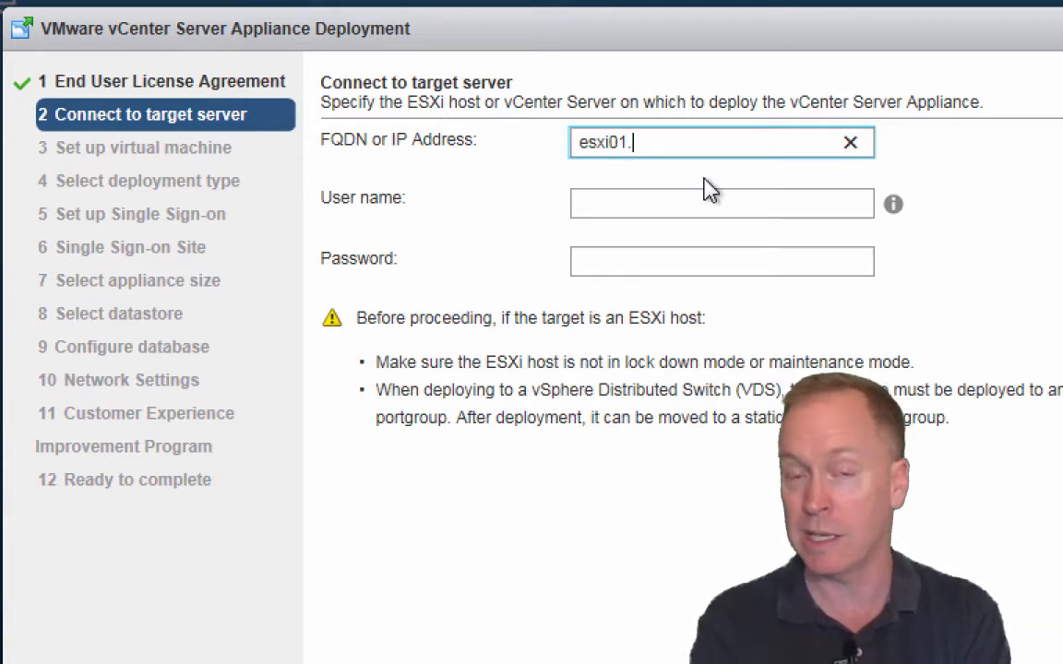
type("v")
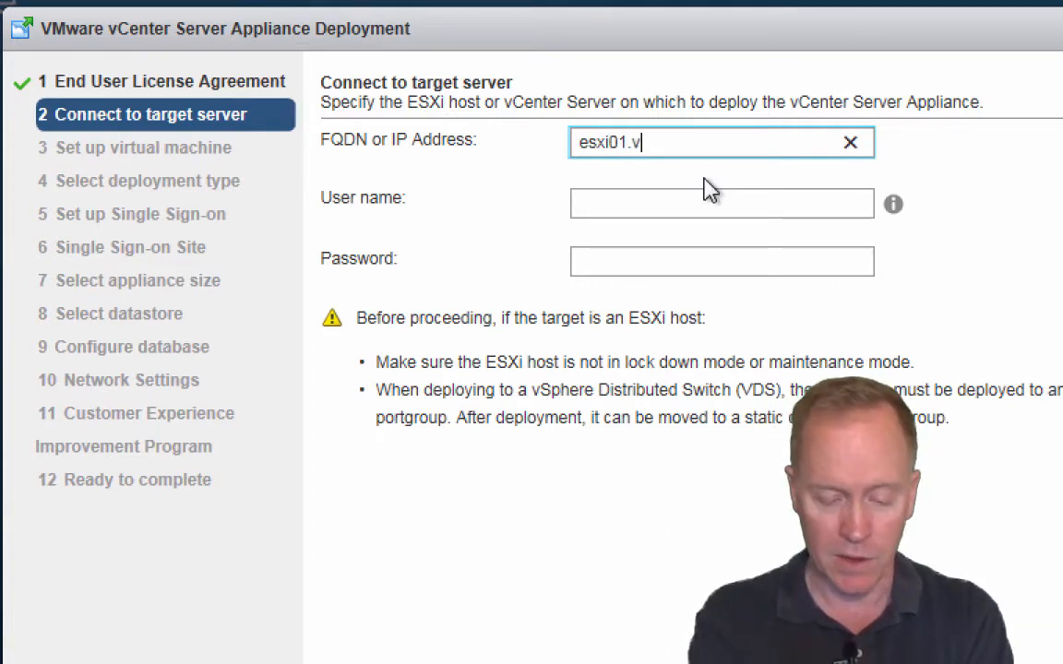
type("work.lnfo")
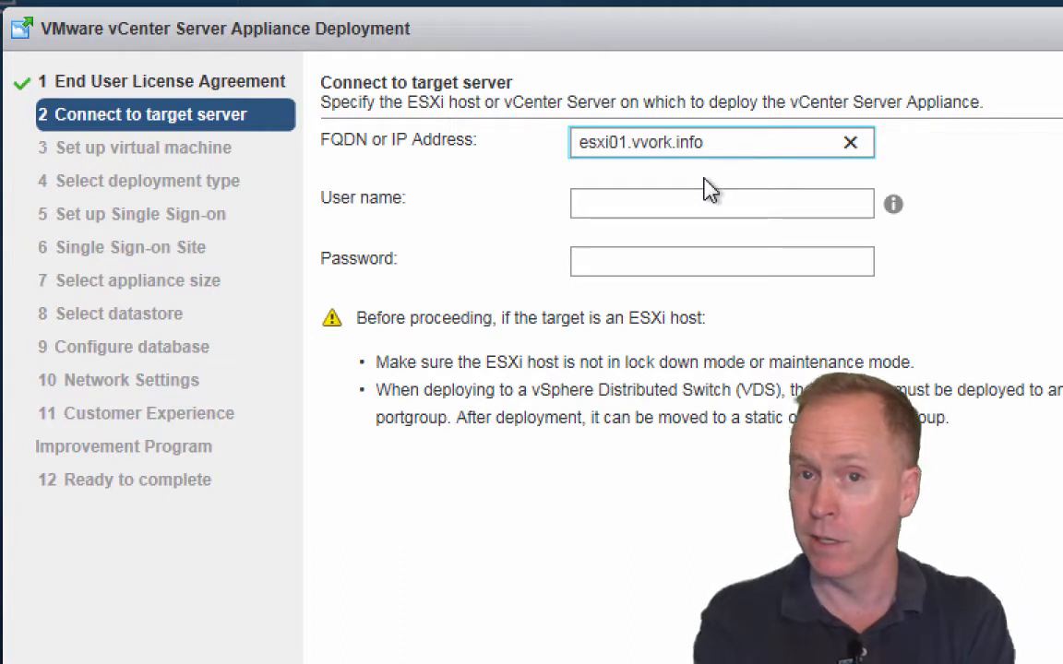
key("Tab")
type("root")
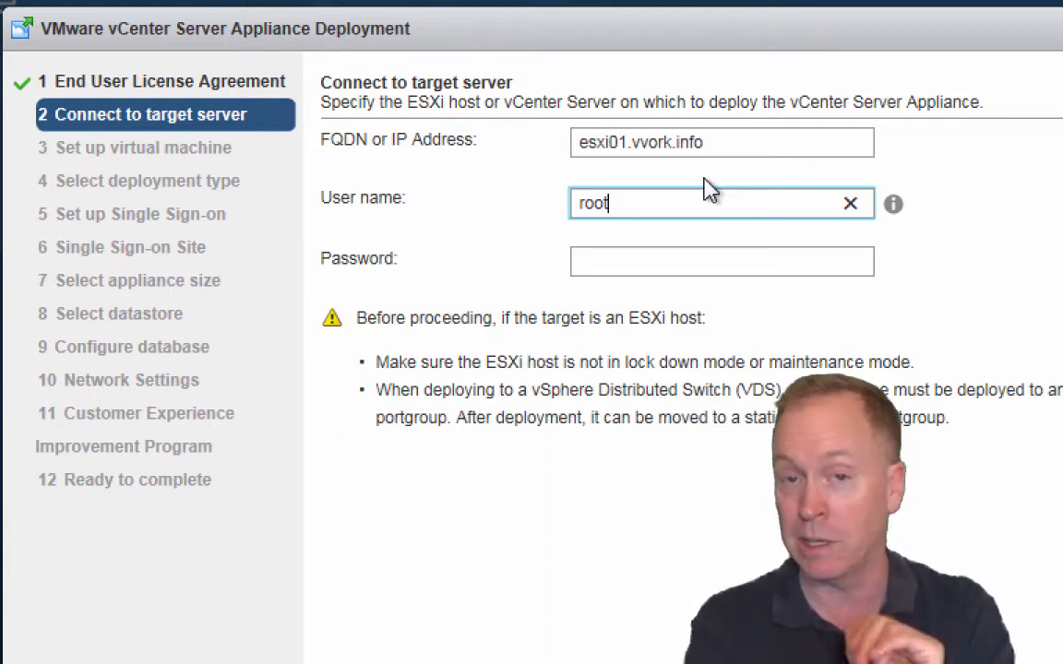
key("Tab")
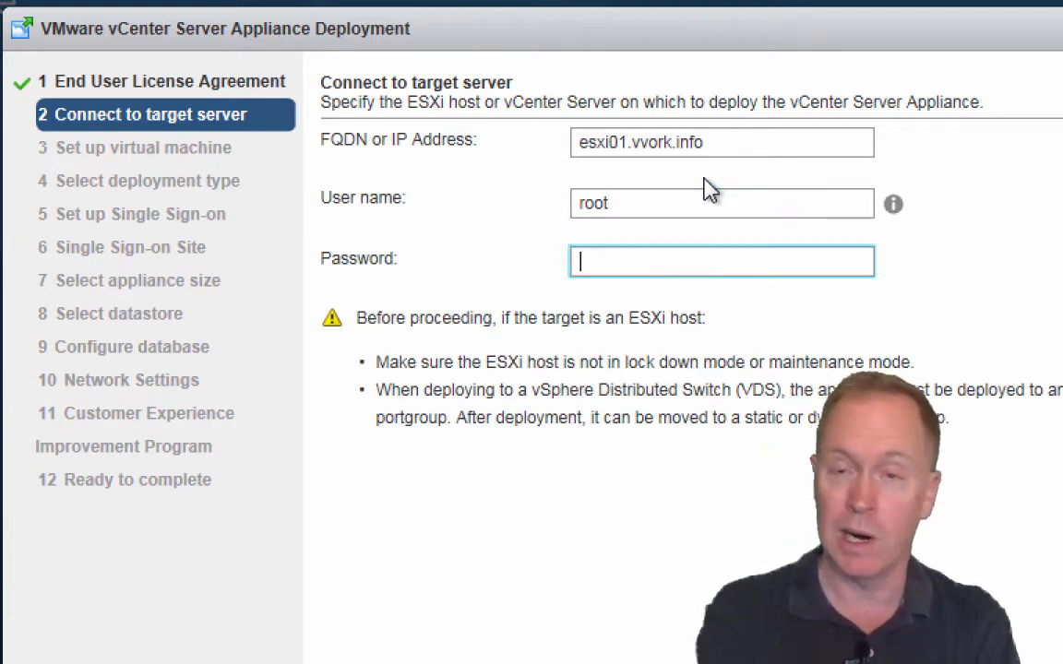
type("********")
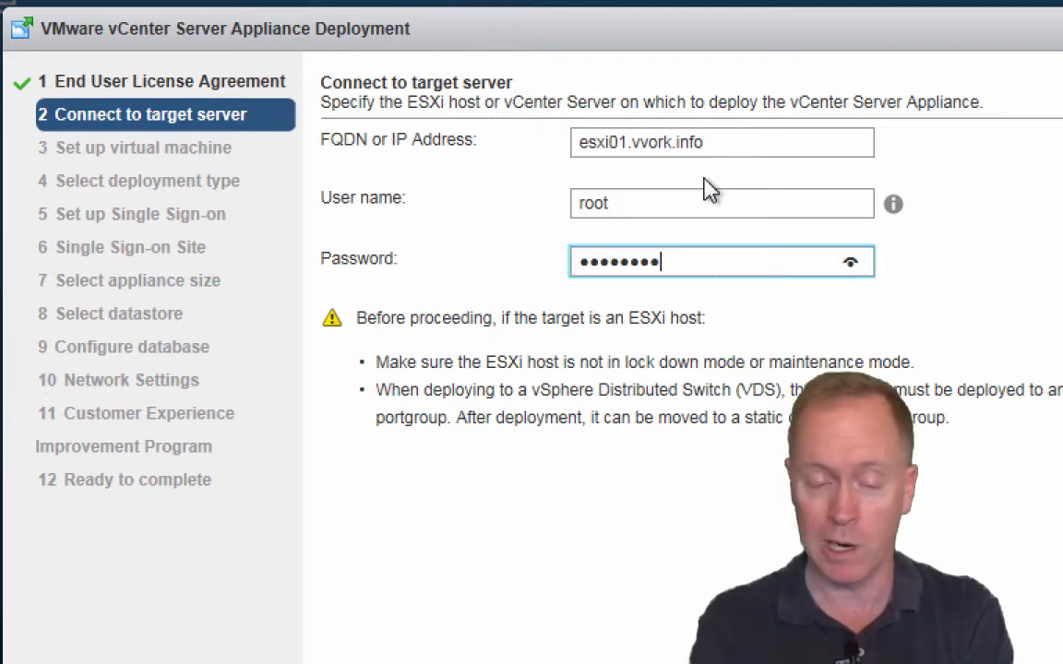
left_click(850, 264)
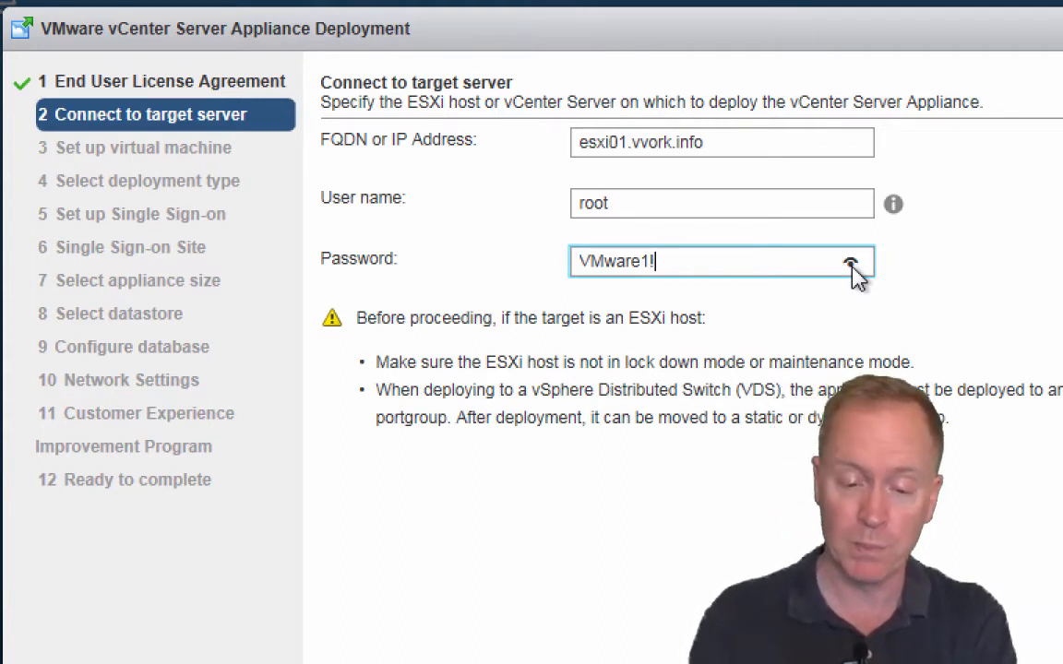
left_click(851, 265)
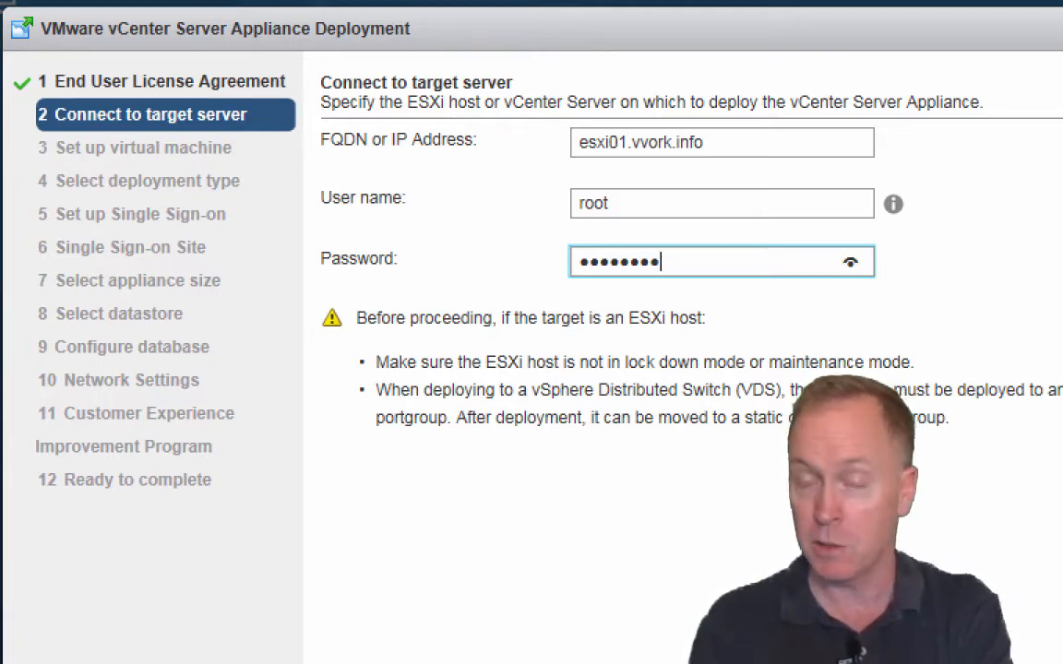
key("Return")
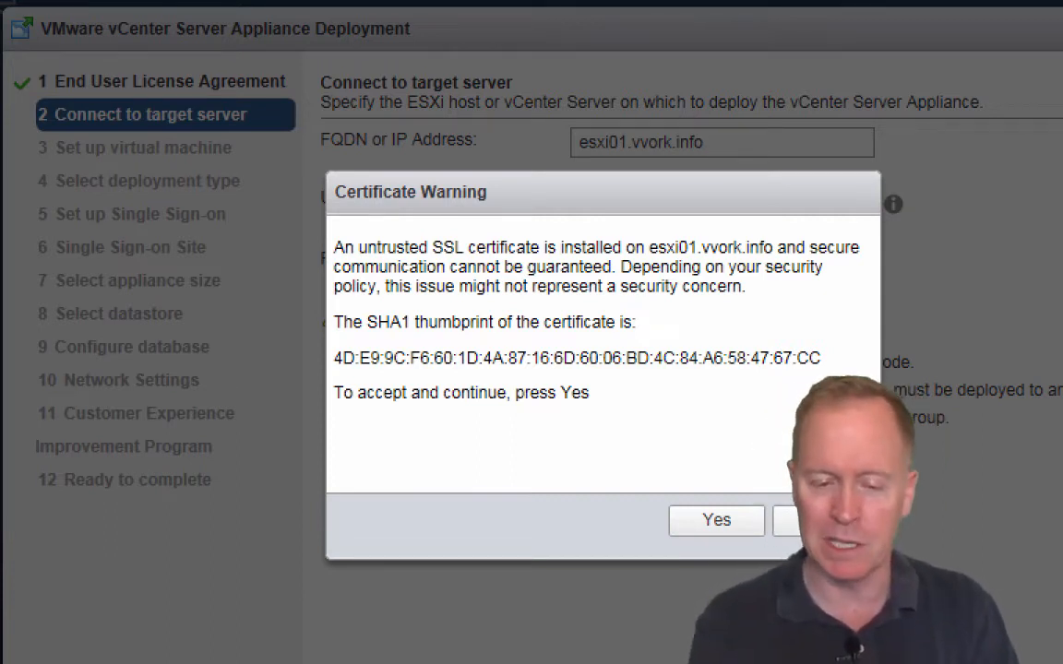
Step: Accept the host certificate, name the appliance vc, and enter and confirm the OS password
left_click(749, 532)
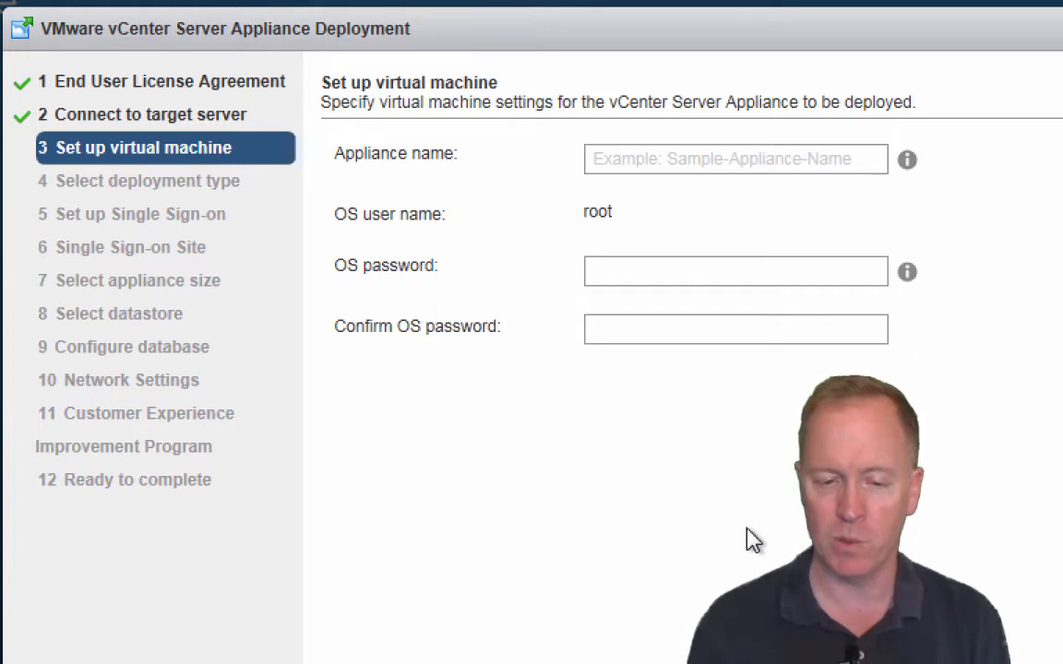
left_click(743, 166)
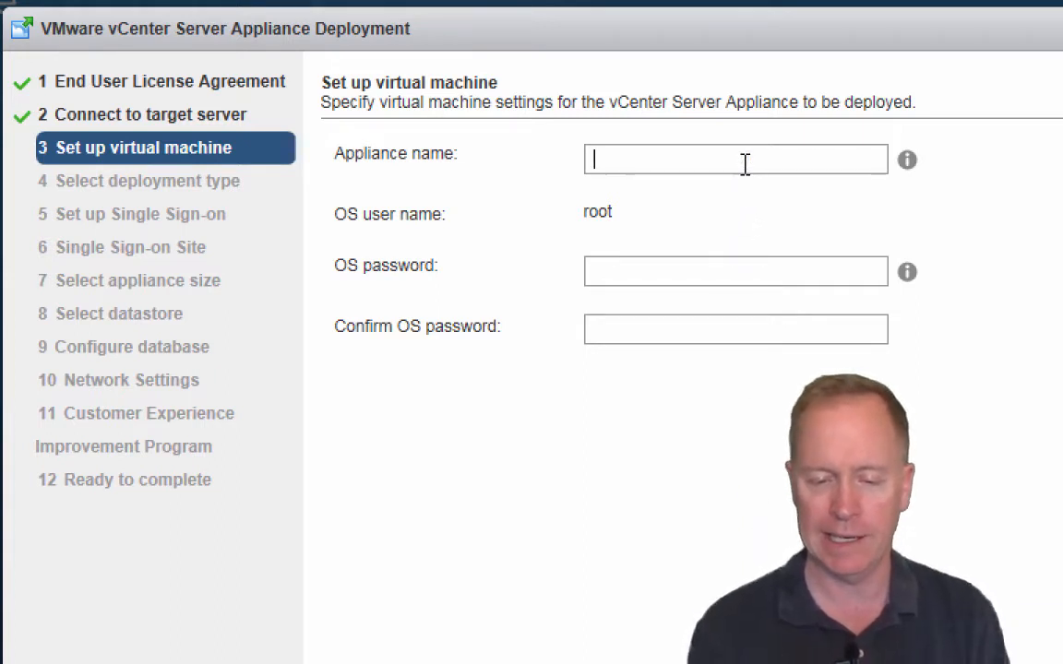
type("vc")
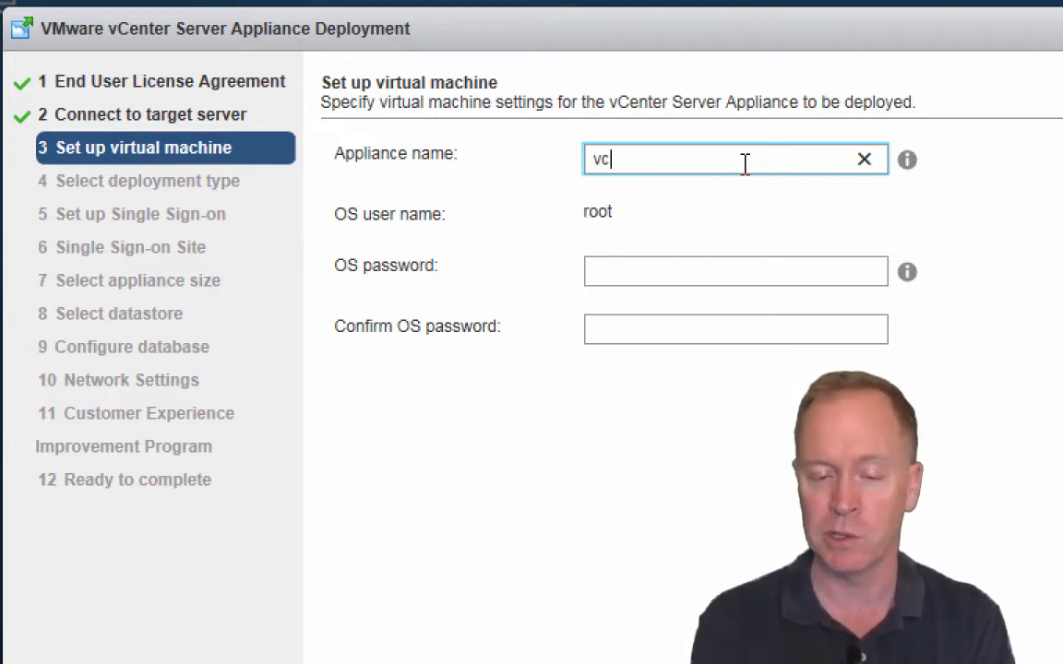
key("Tab")
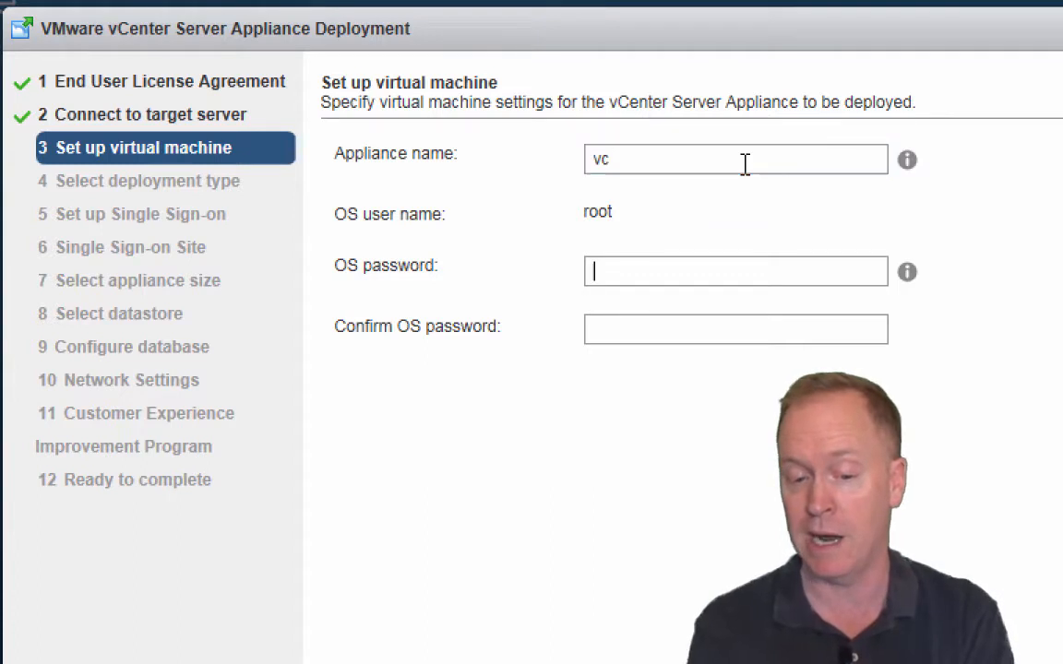
type("VMware1!")
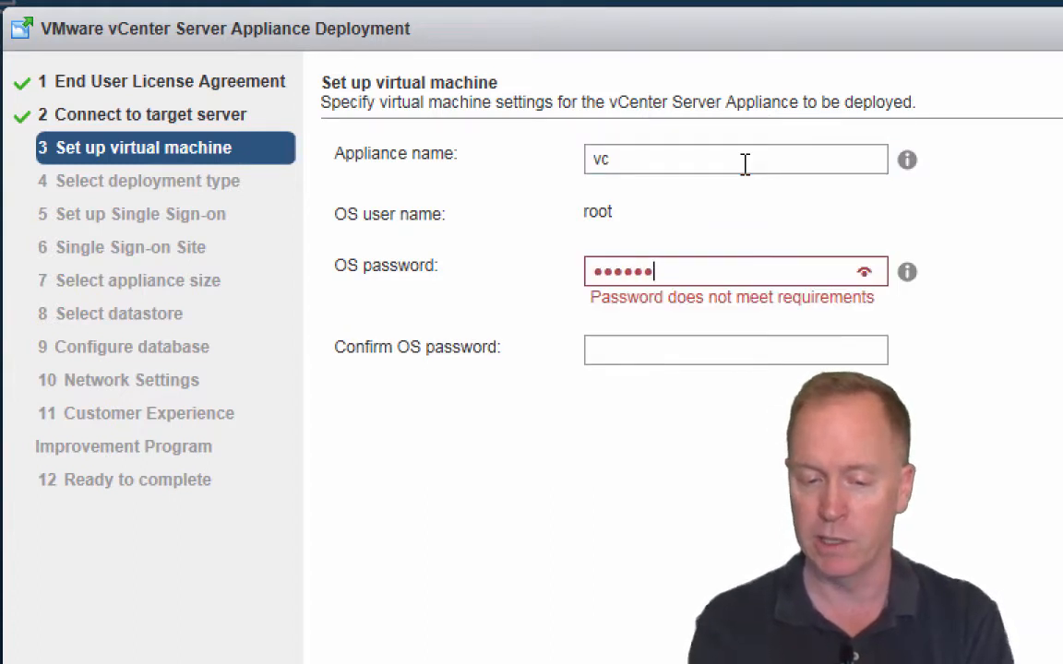
left_click(864, 274)
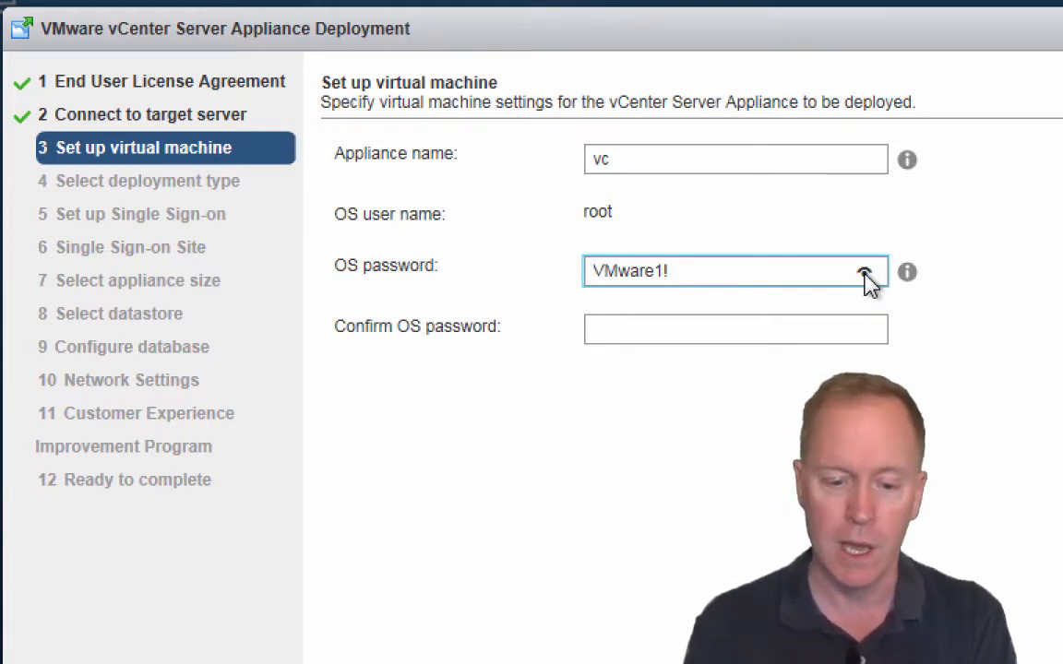
left_click(864, 274)
left_click(816, 321)
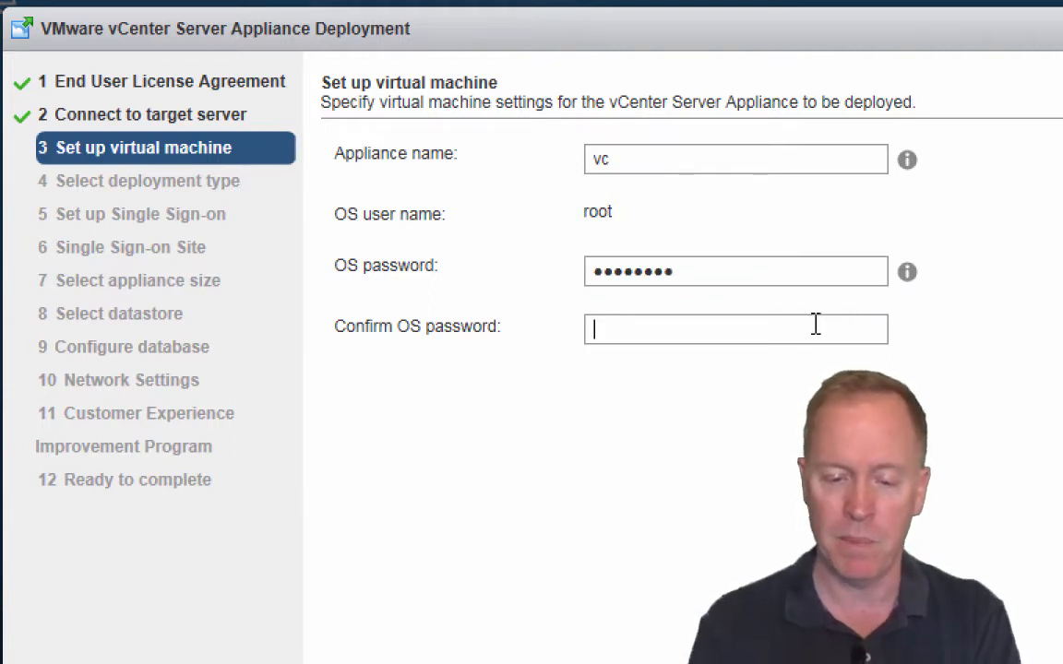
type("VMware1!")
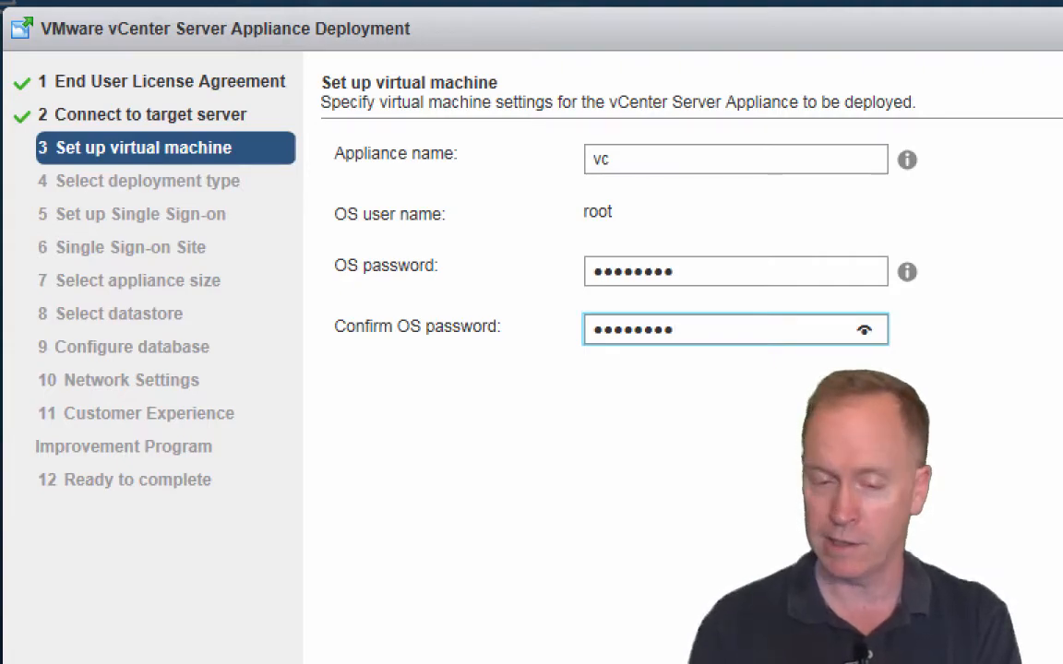
key("Tab")
key("Return")
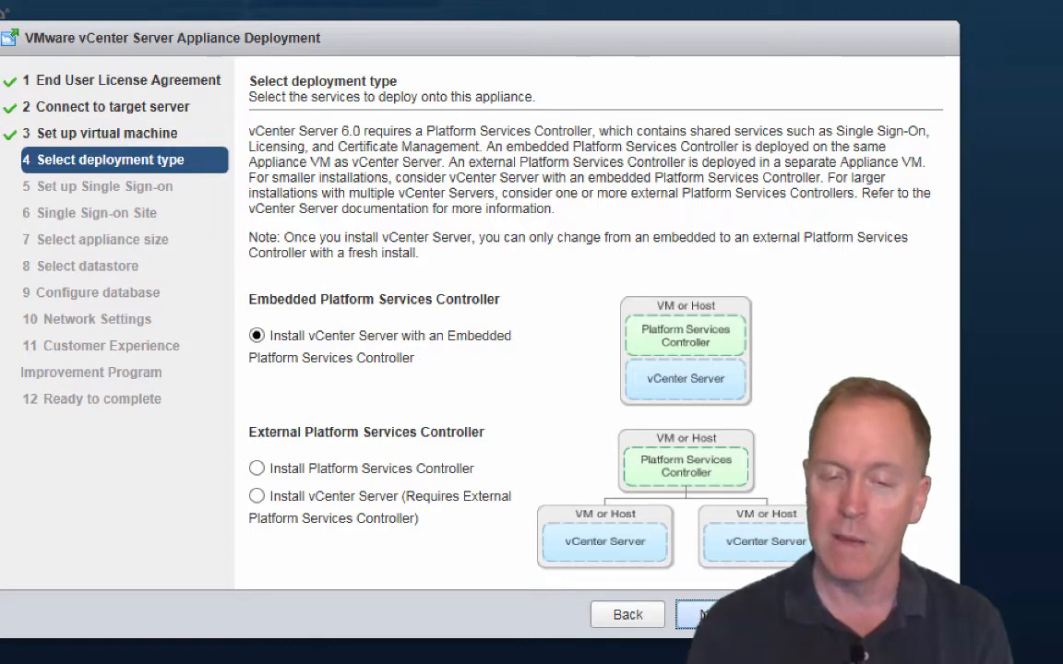
Step: Keep the embedded Platform Services Controller option and advance to the Single Sign-on step
left_click(704, 615)
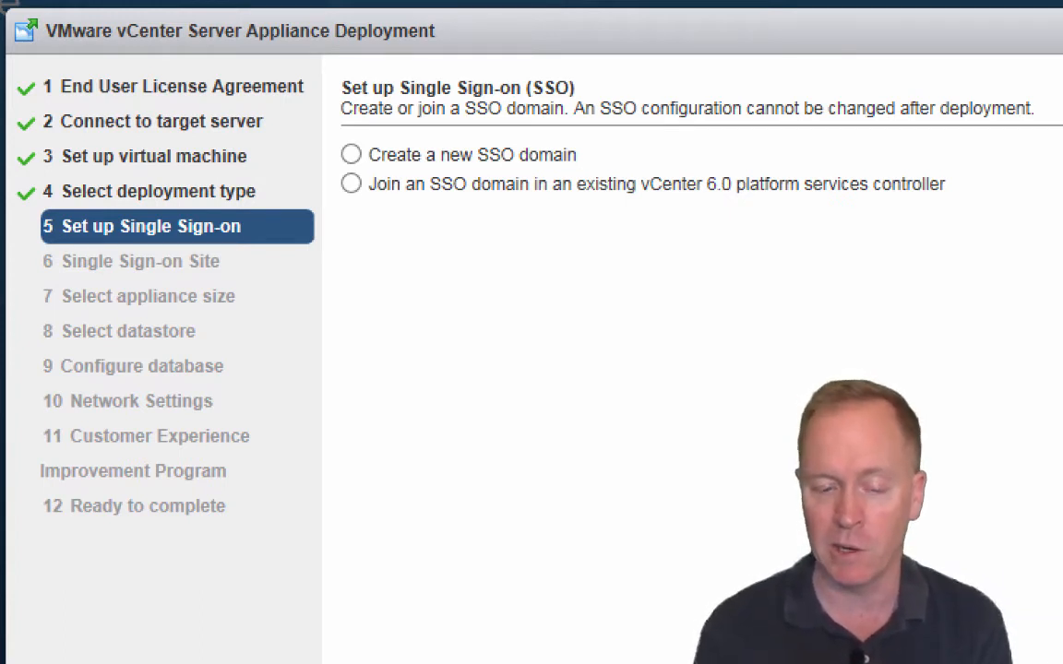
Step: Choose Create a new SSO domain, then enter and confirm the SSO administrator password
left_click(352, 156)
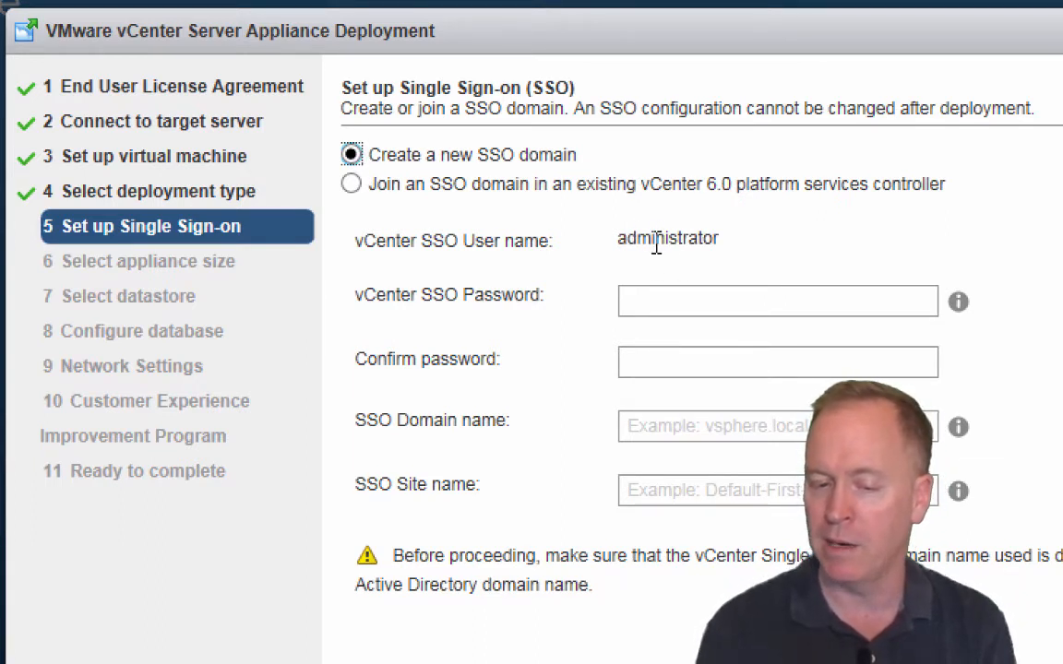
left_click(673, 297)
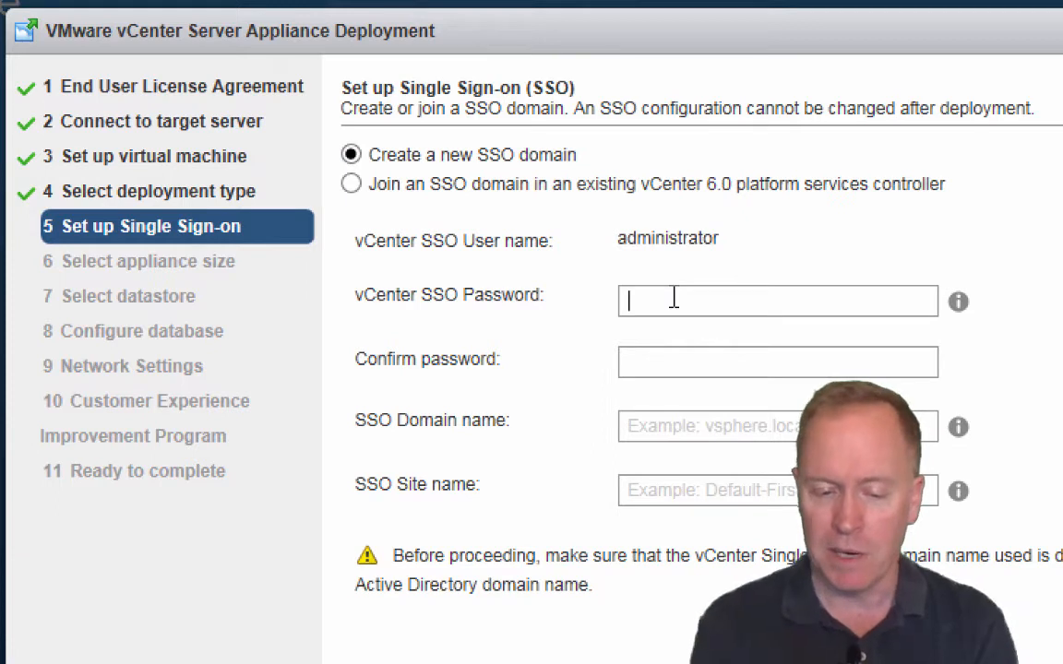
type("••••••••")
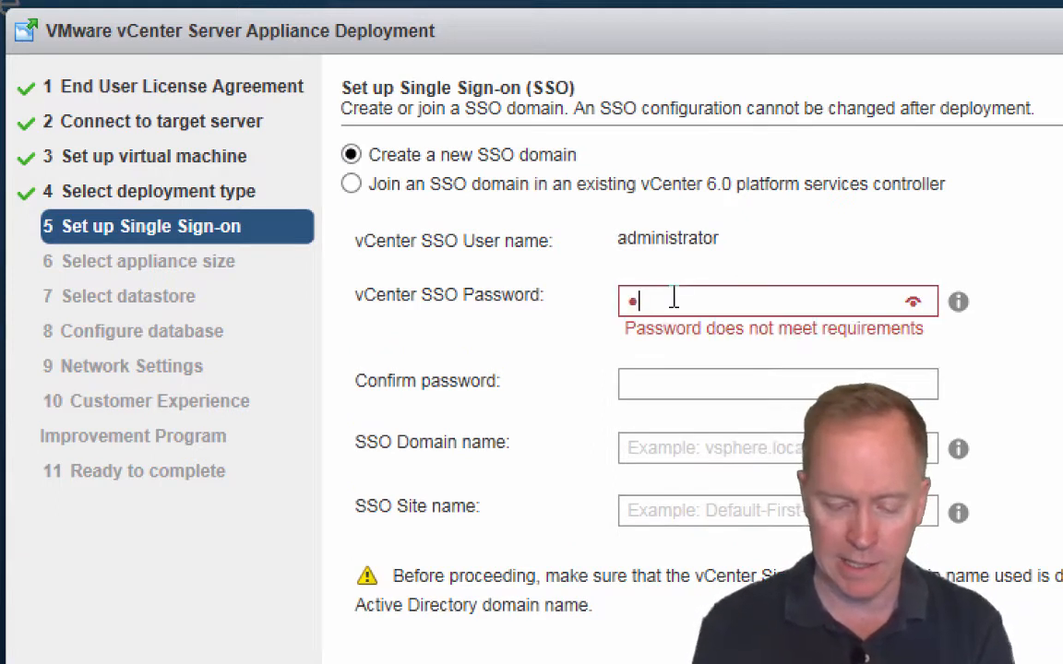
type("•")
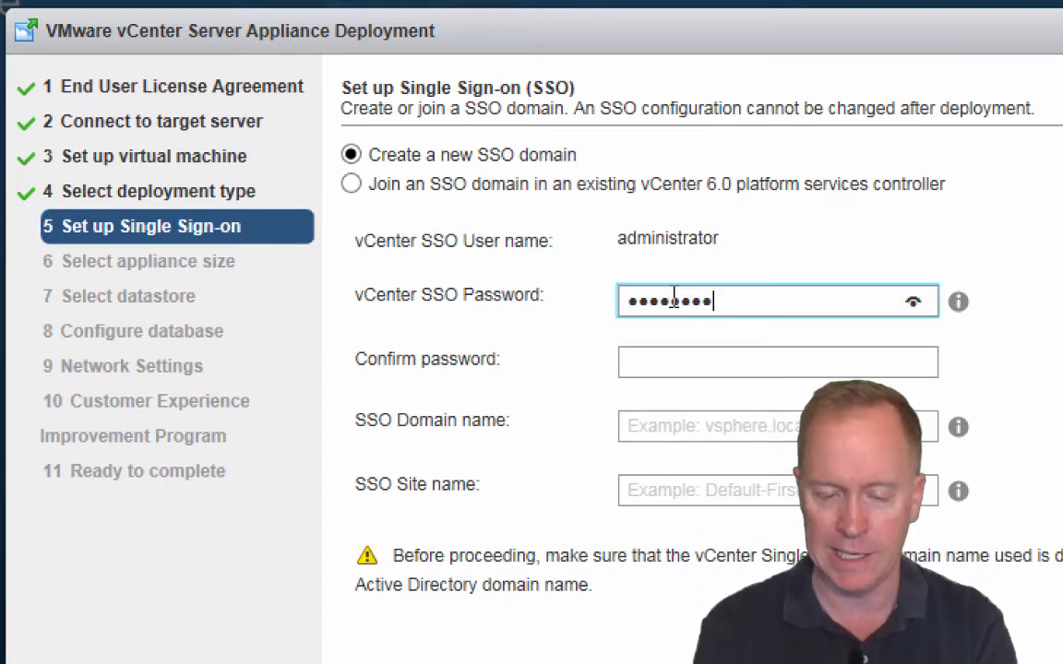
key("Tab")
type("•••••••••")
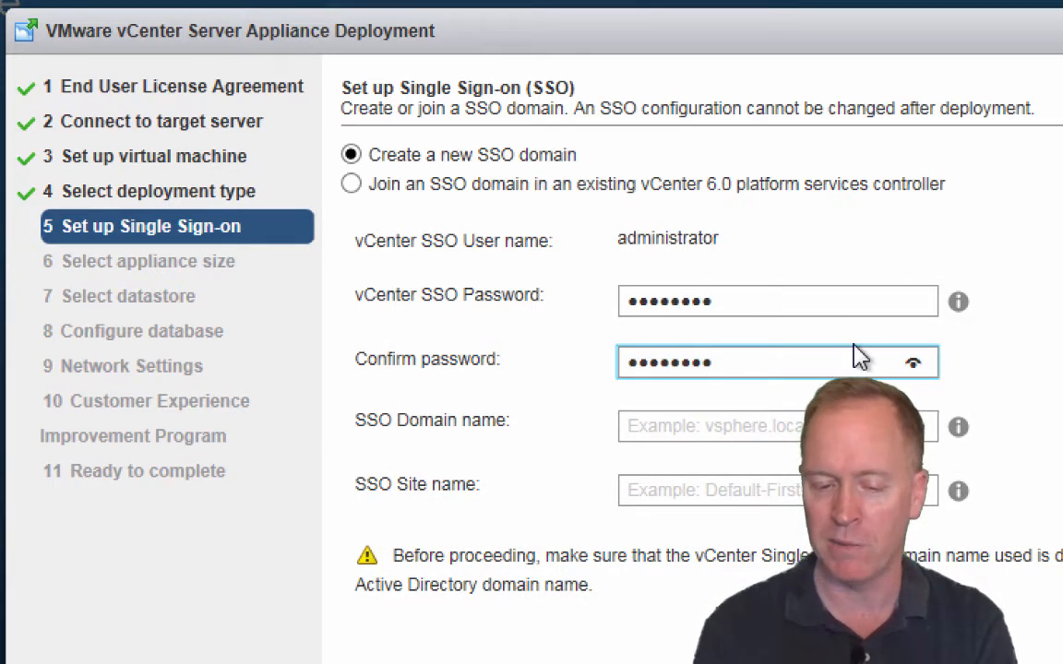
left_click(913, 364)
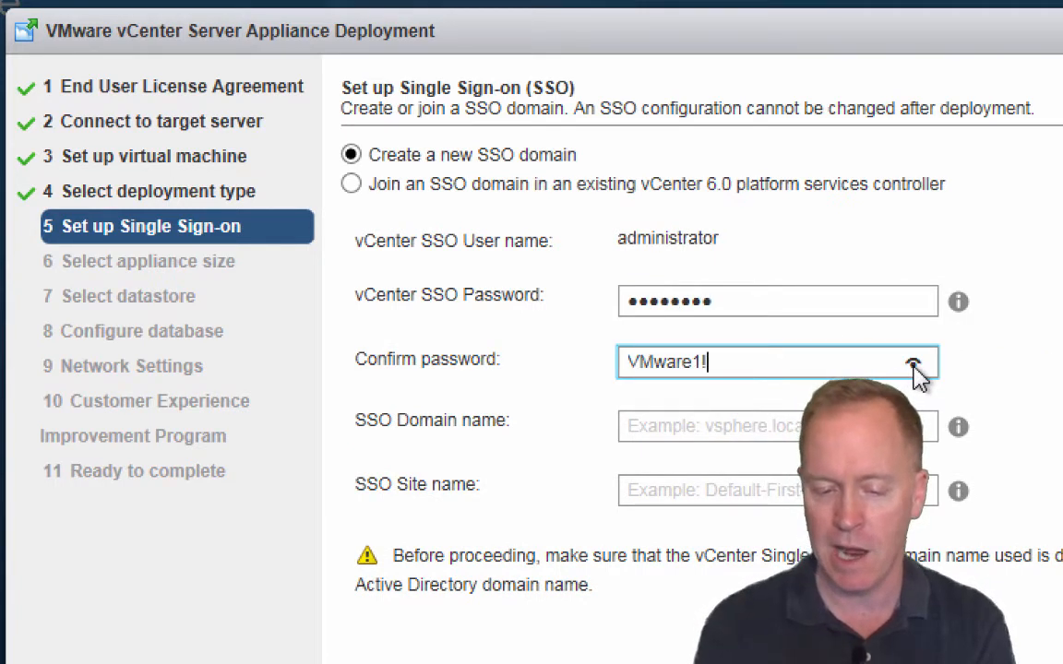
left_click(913, 364)
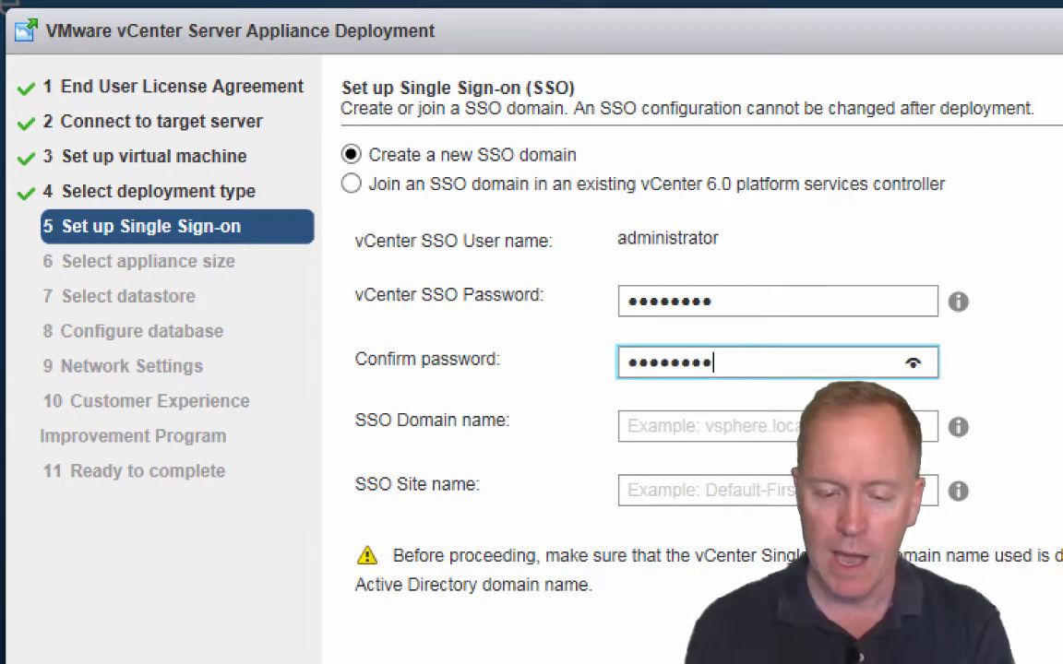
Step: Enter vvork.info as the SSO domain name and Default-First-Site as the site name
left_click(848, 421)
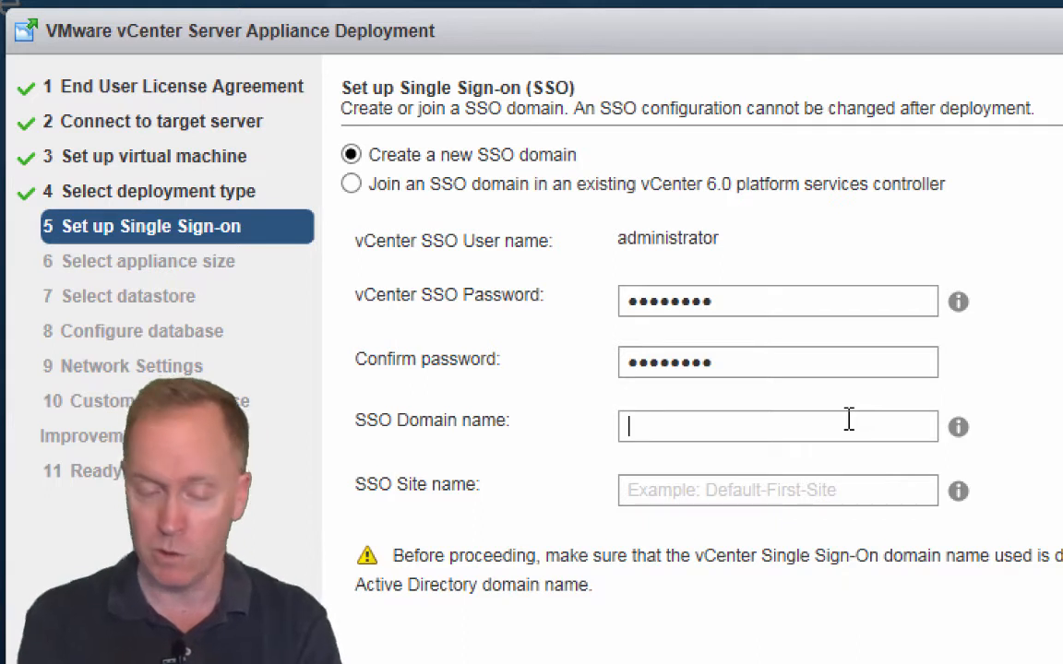
type("vvork.")
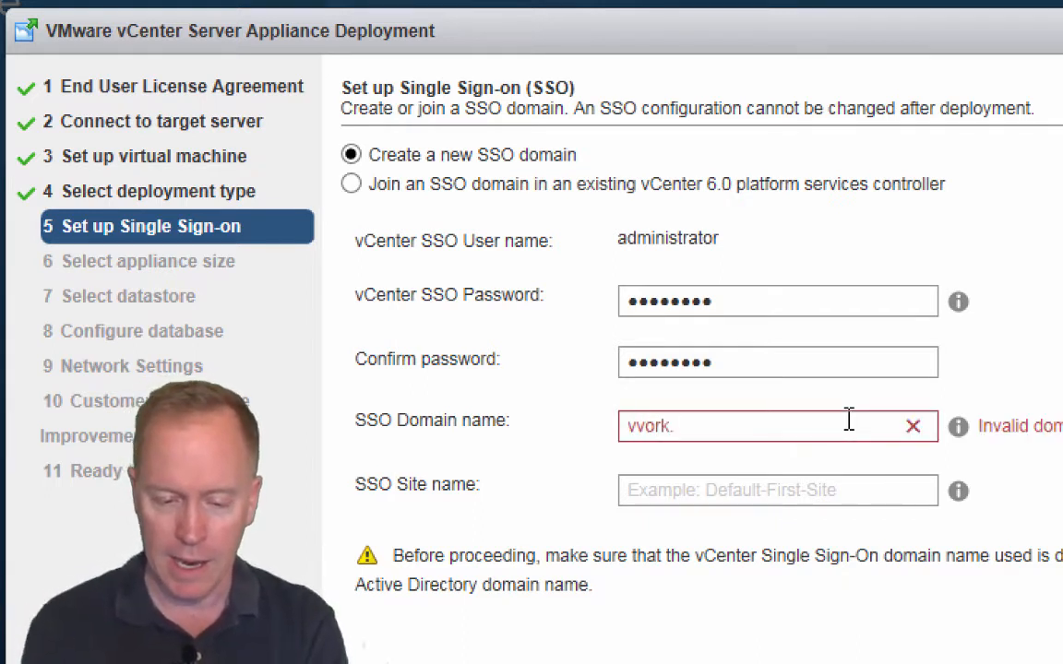
type("info")
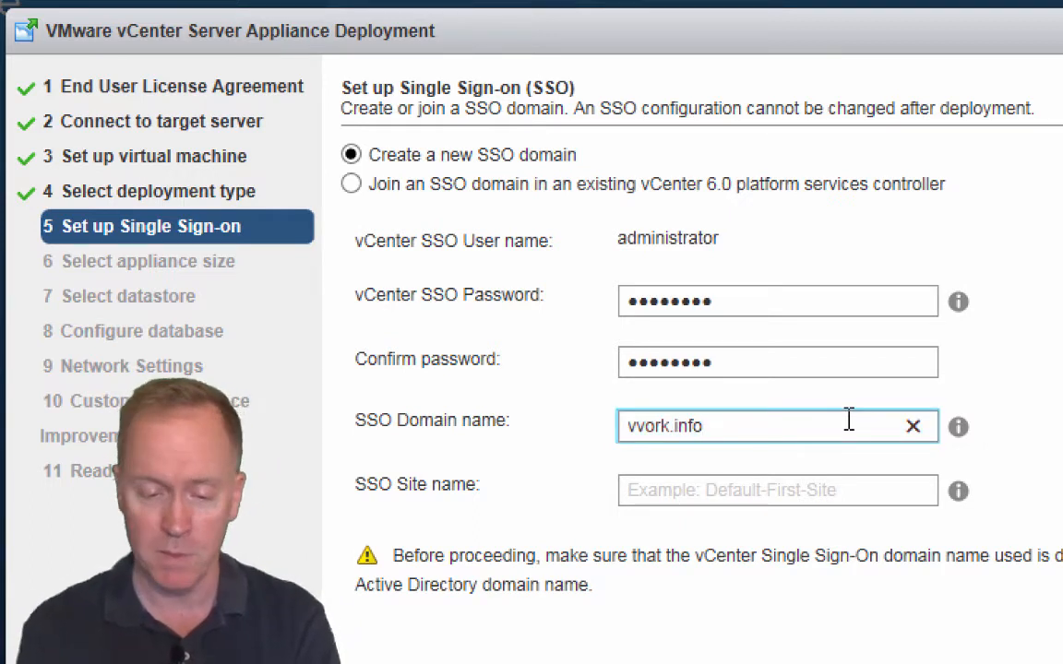
key("Tab")
key("shift+Tab")
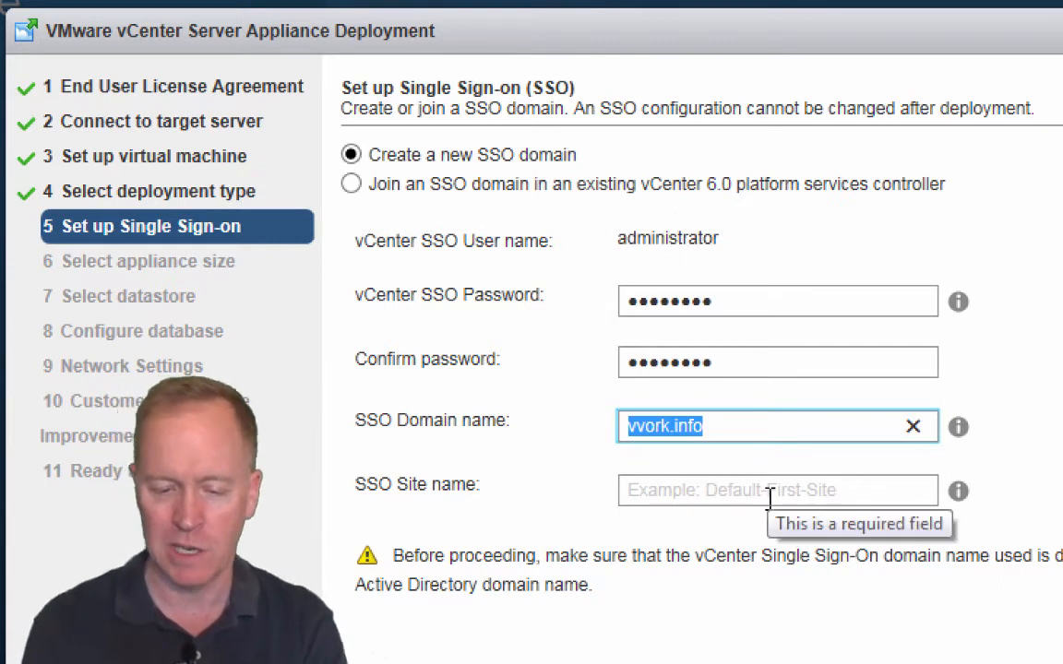
left_click(769, 498)
type("Def")
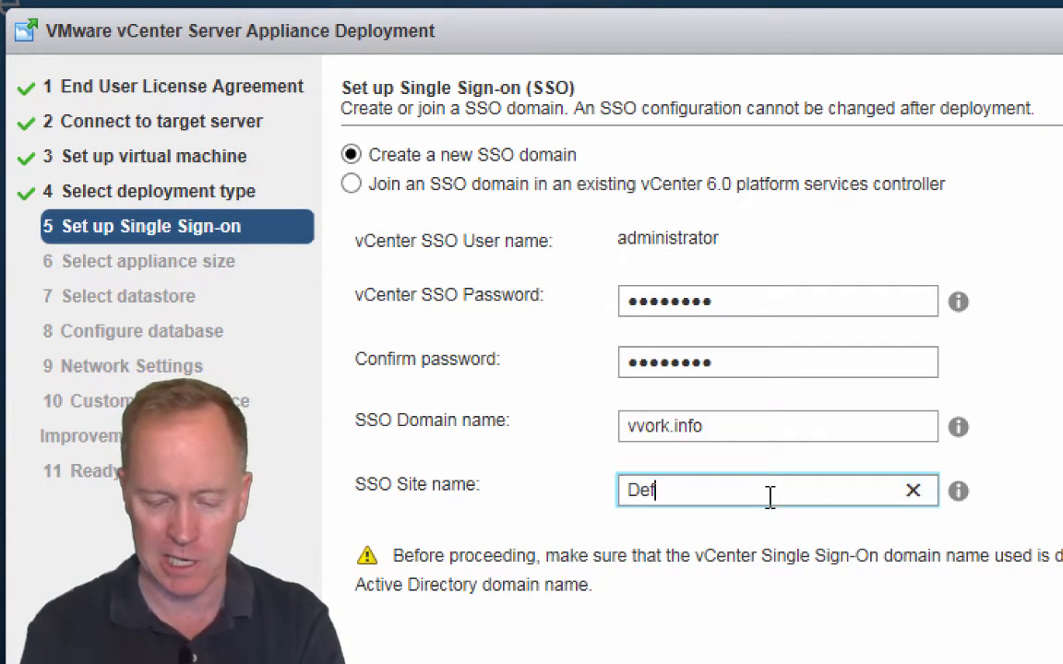
type("ault-Fir")
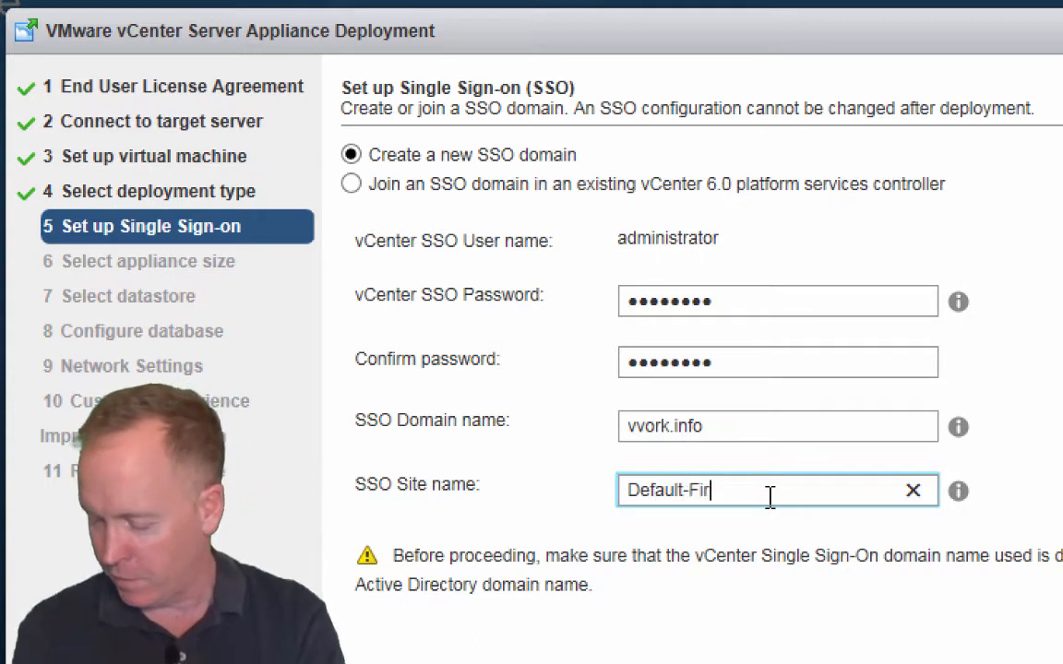
type("st-Site")
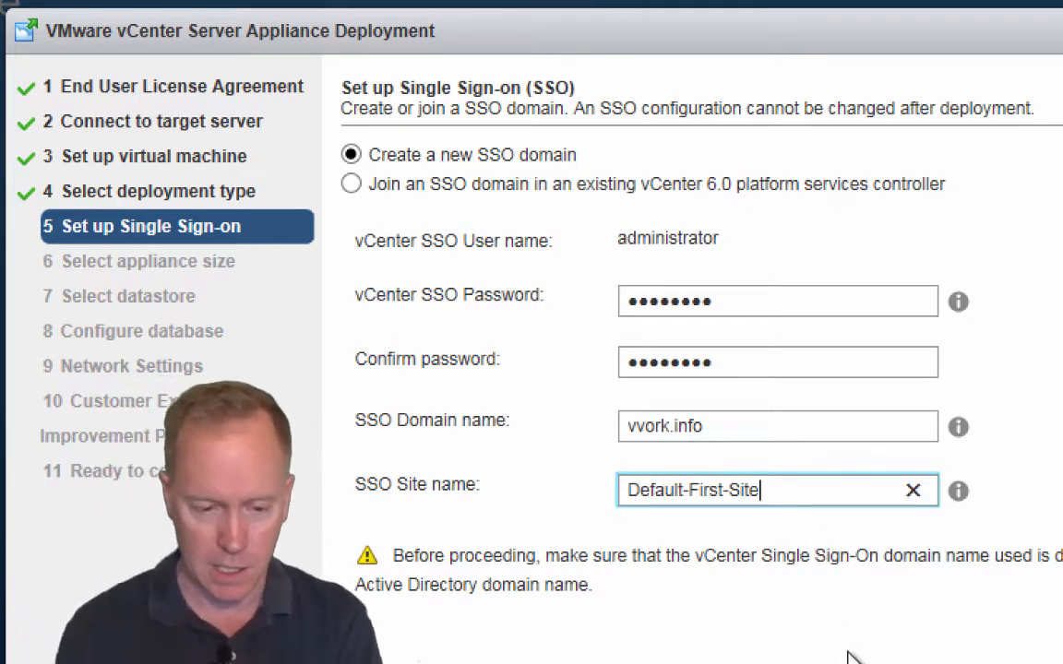
key("Tab")
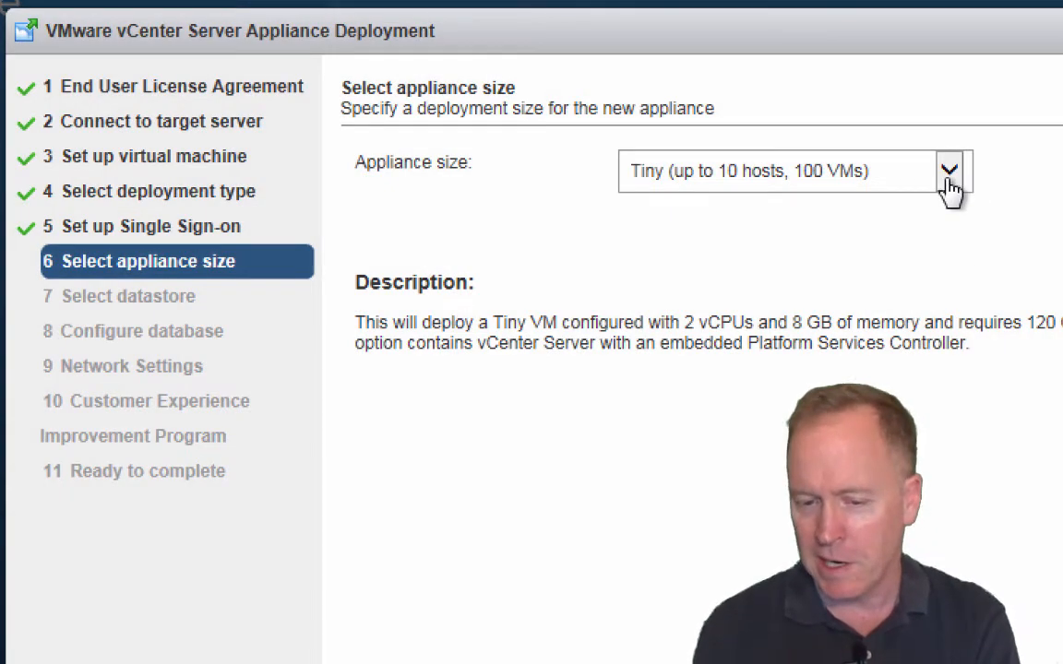
Step: Choose the Tiny appliance size (up to 10 hosts, 100 VMs)
left_click(949, 172)
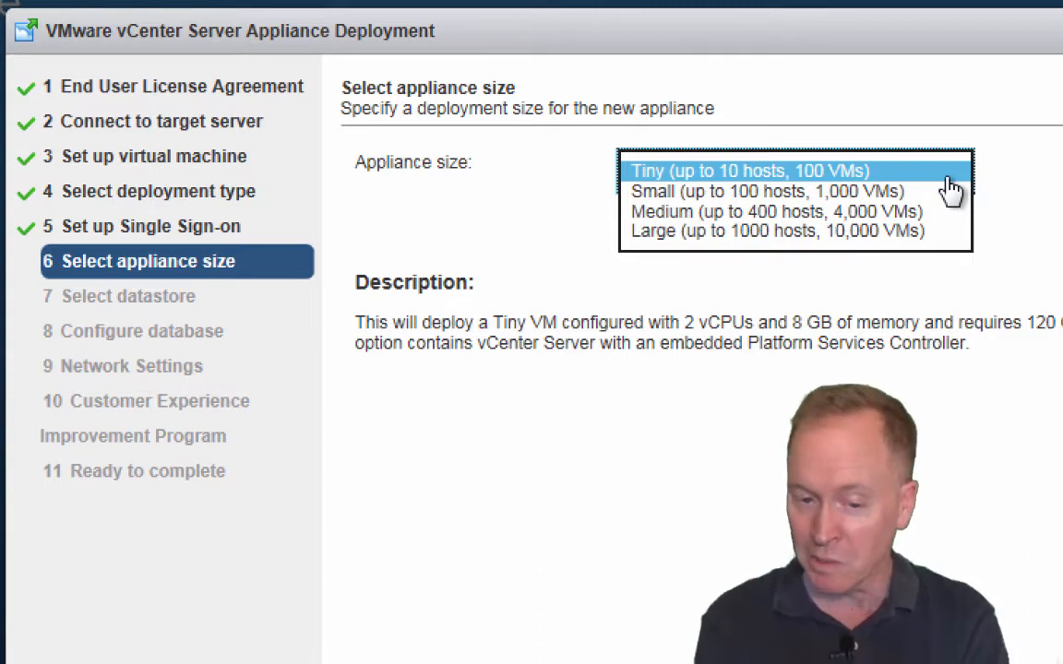
left_click(769, 179)
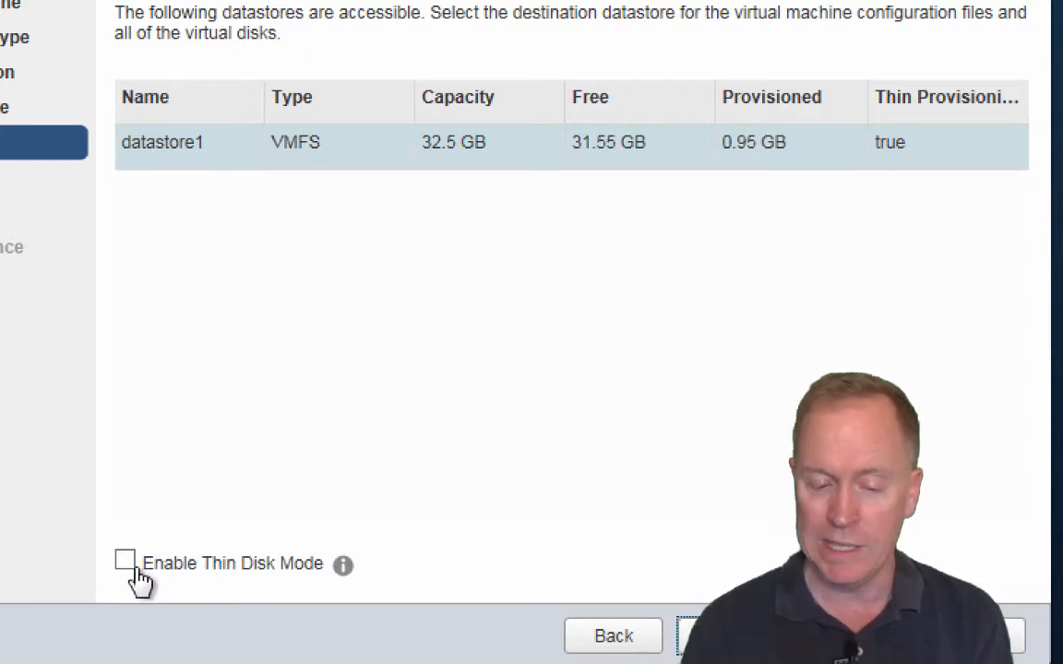
Step: Enable Thin Disk Mode on datastore1 and continue to database configuration
left_click(127, 565)
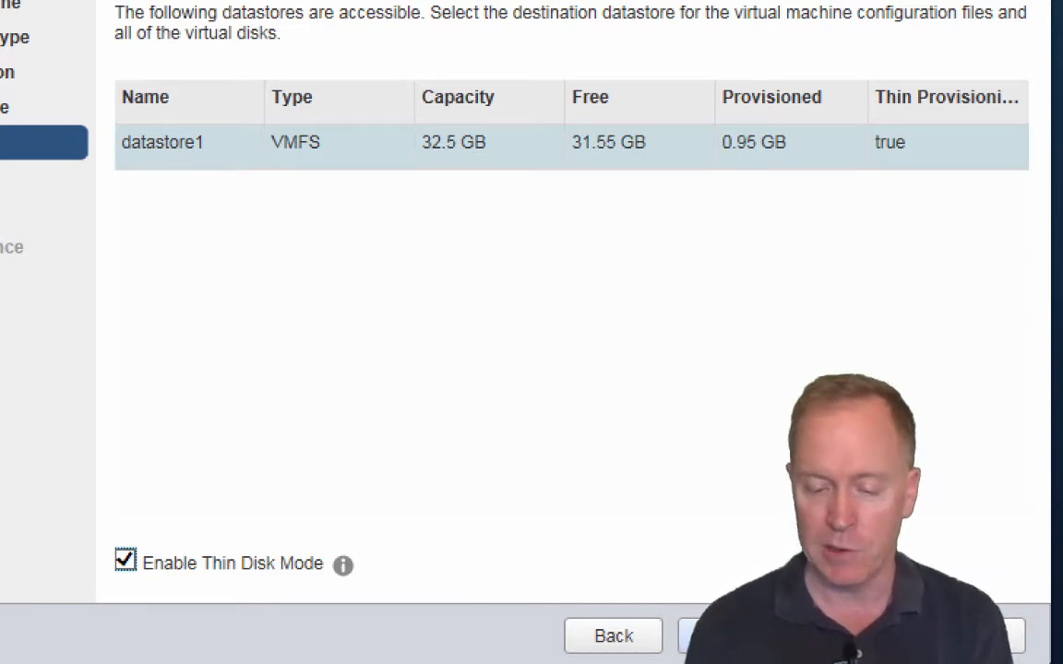
left_click(727, 636)
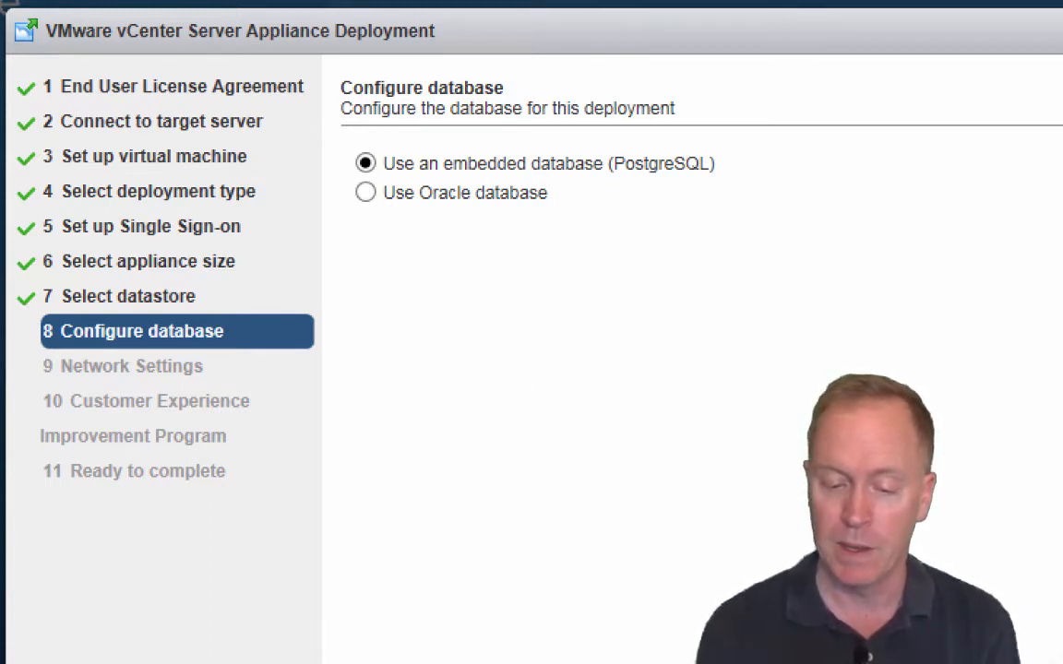
Step: Keep the embedded PostgreSQL database and advance to Network Settings
key("Return")
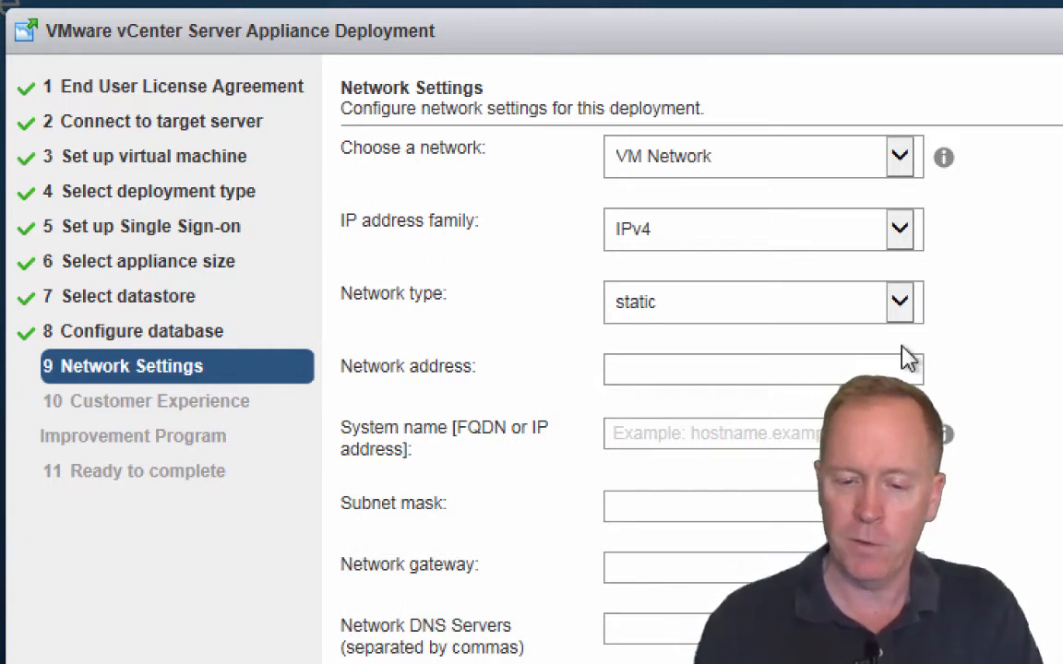
Step: Keep VM Network and set the IP address family to IPv4, with a static network type
left_click(900, 159)
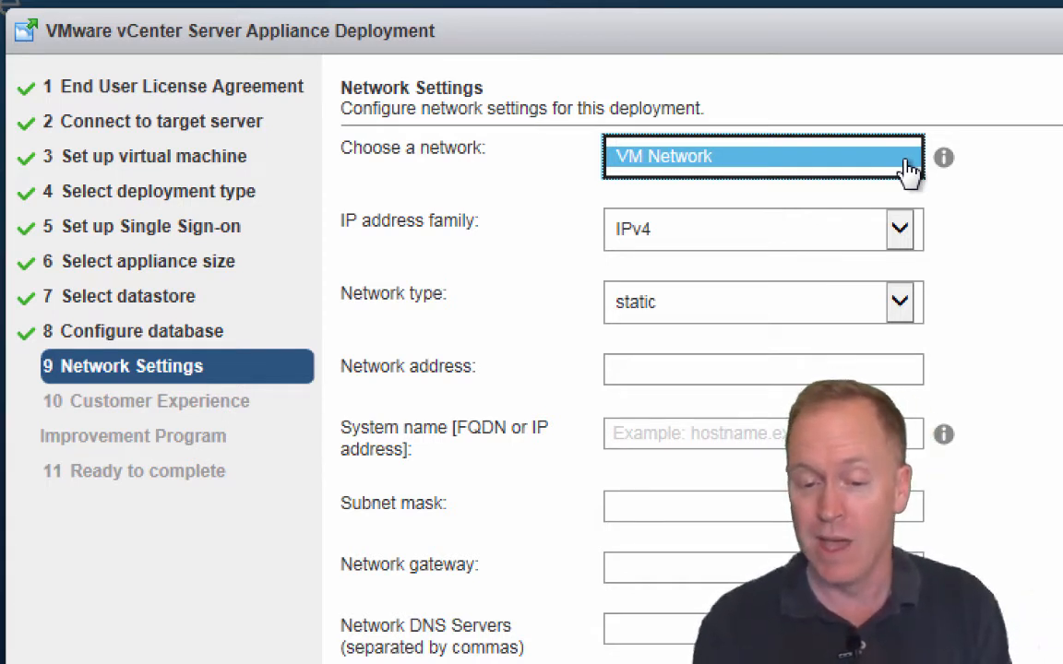
left_click(909, 169)
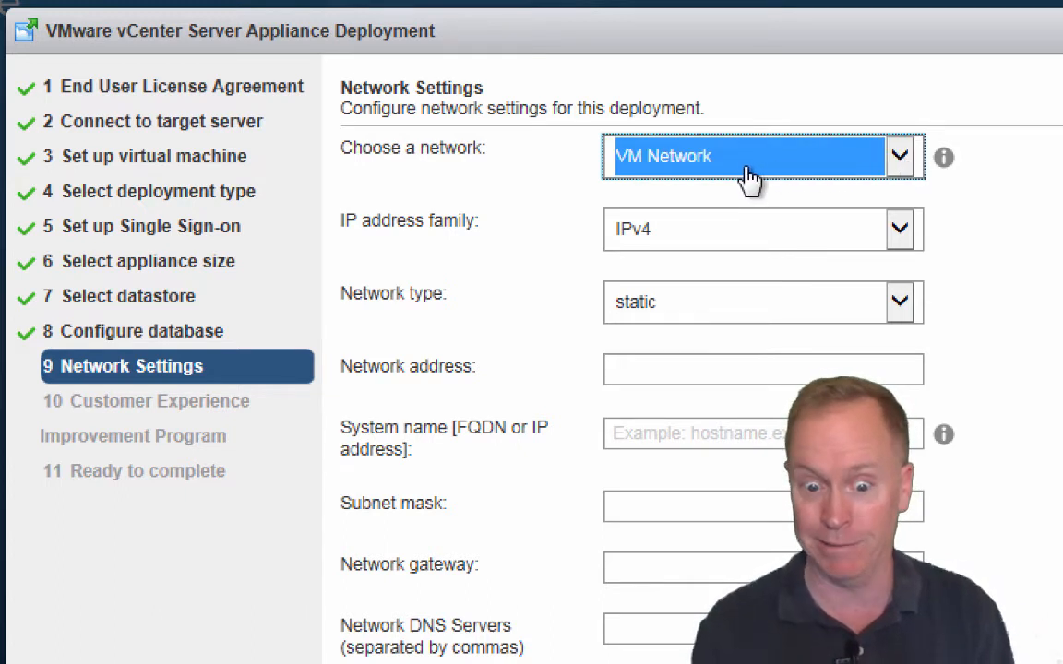
left_click(899, 232)
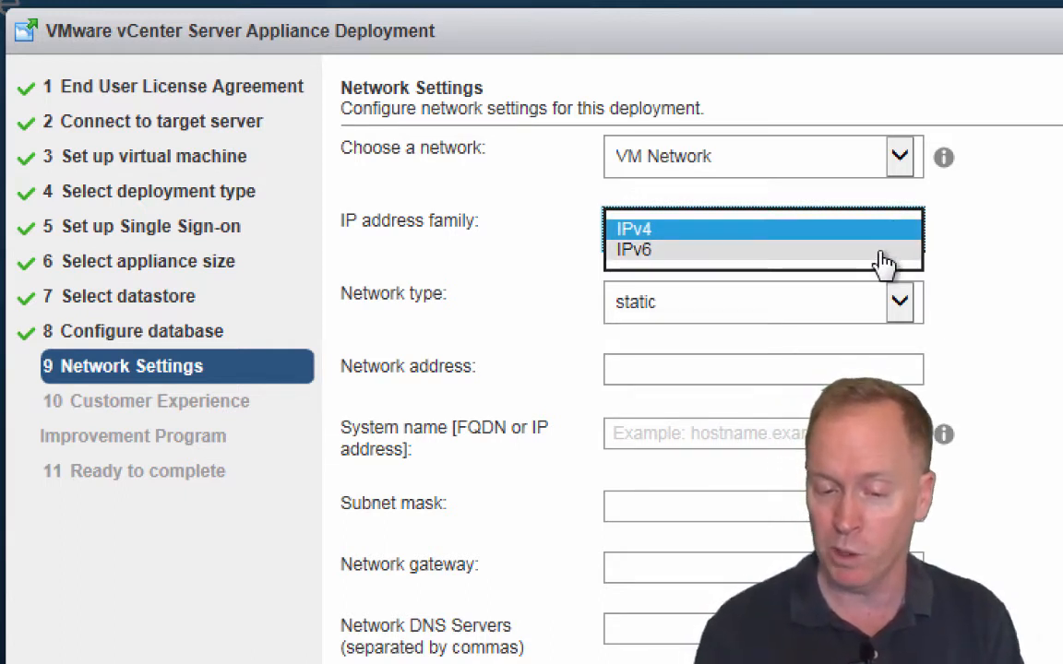
left_click(883, 258)
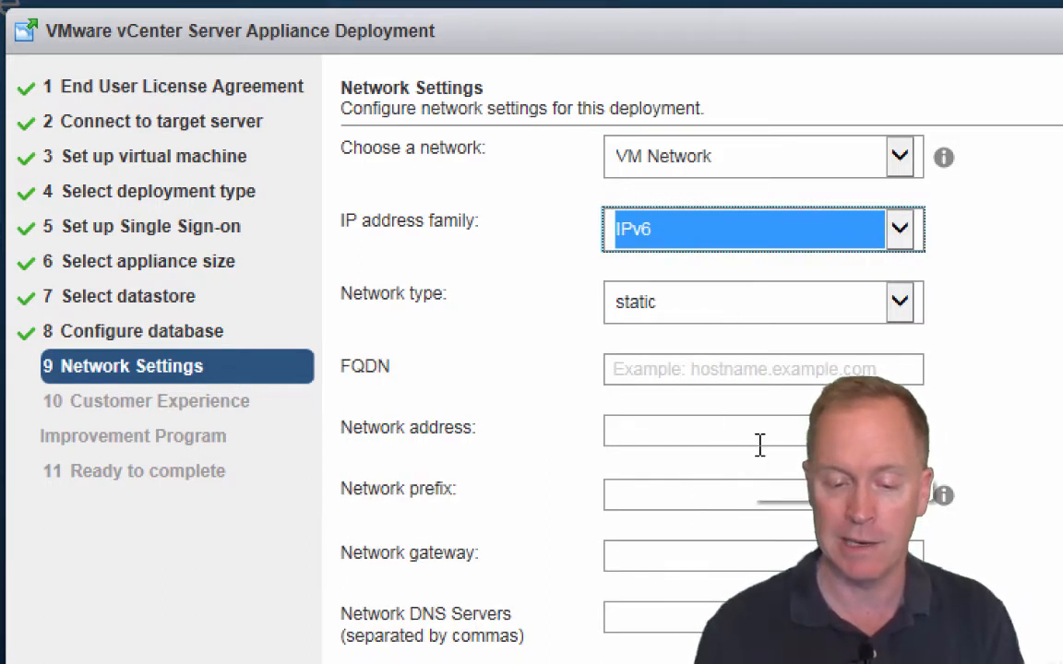
left_click(901, 231)
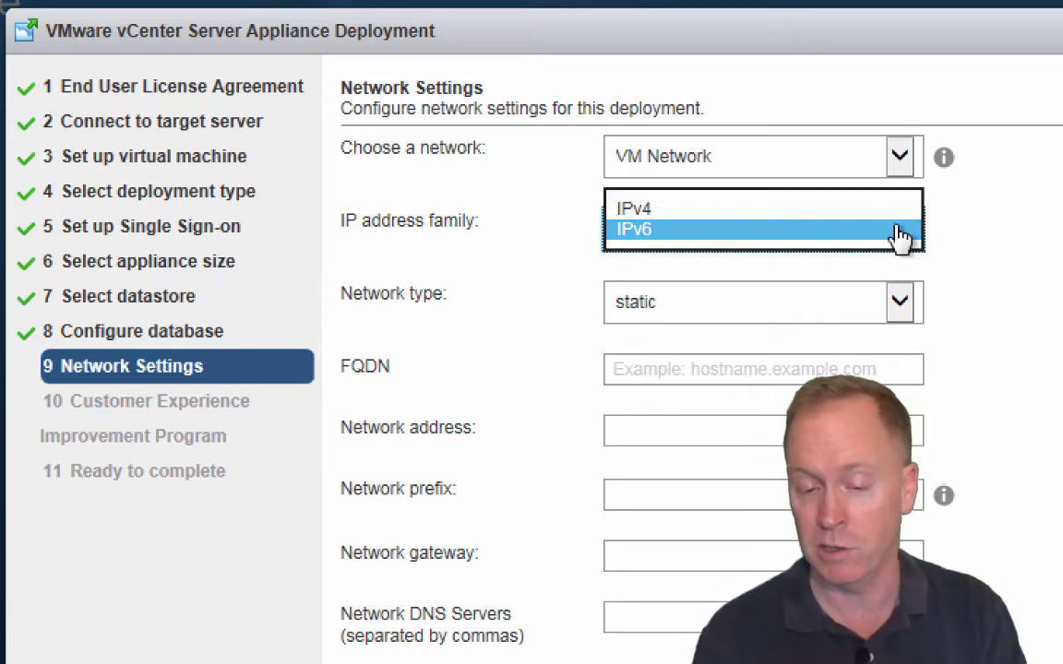
left_click(877, 208)
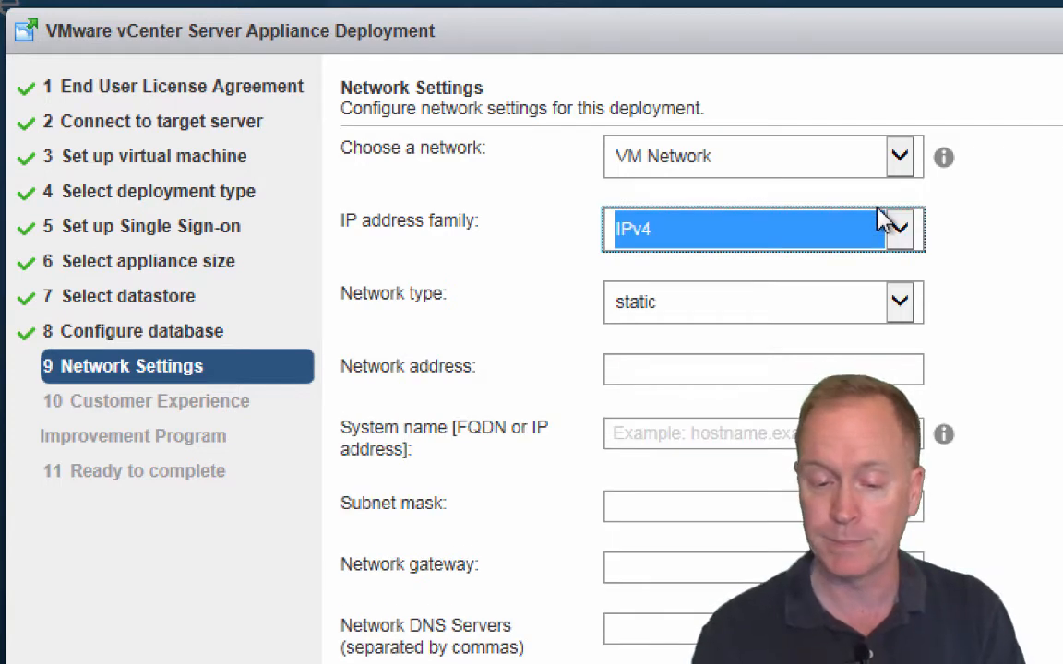
left_click(901, 304)
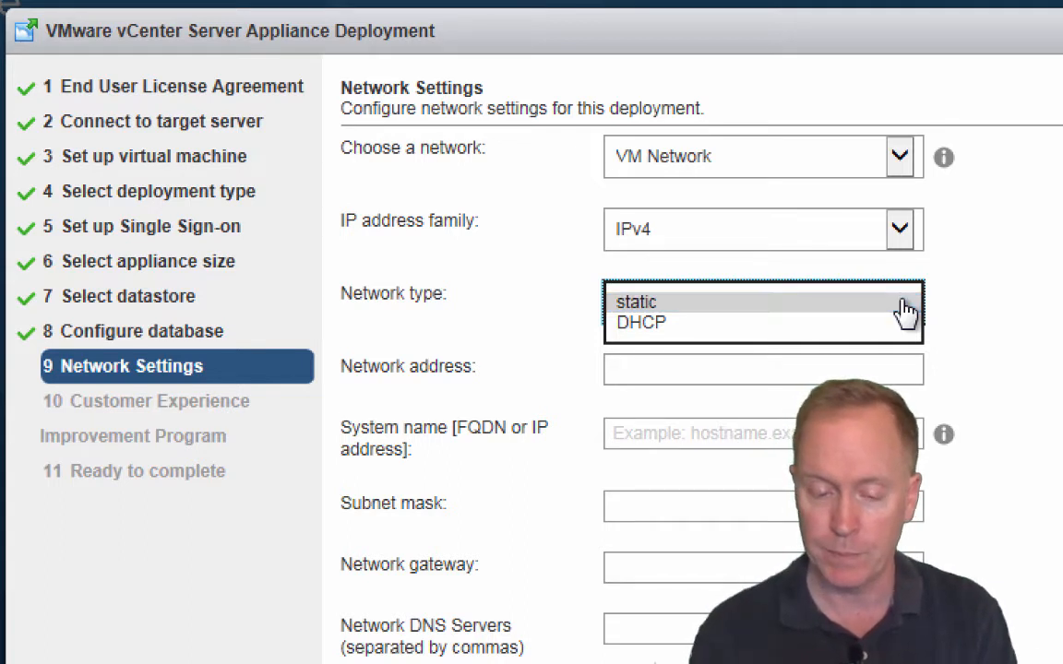
Step: Keep static network type; enter address 172.16.245.103 and system name vc.vwork.info
left_click(904, 310)
left_click(882, 371)
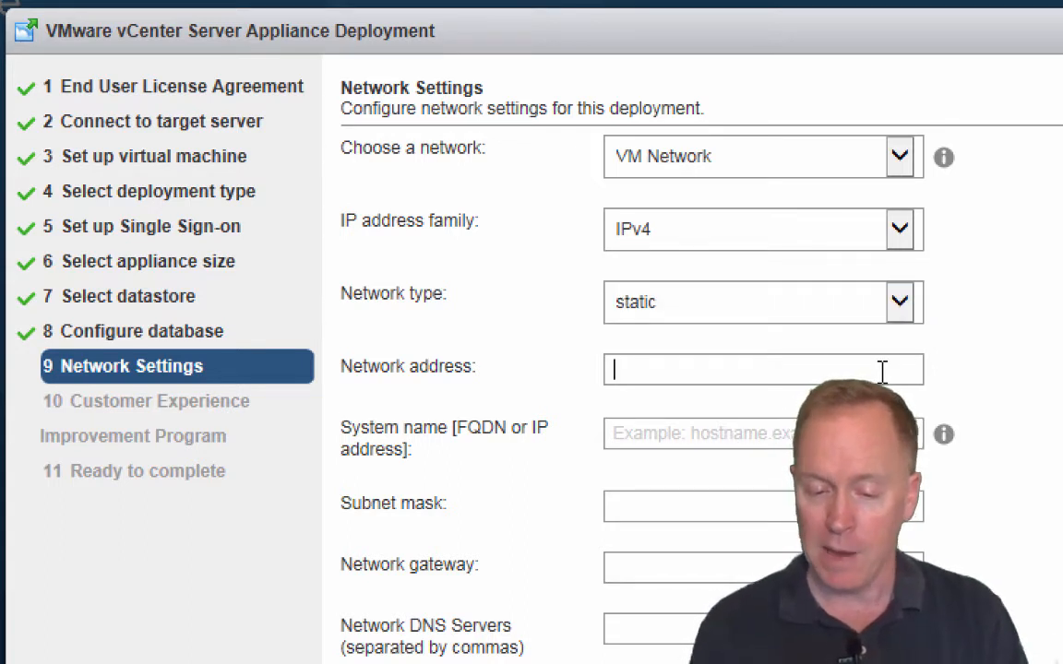
type("172.")
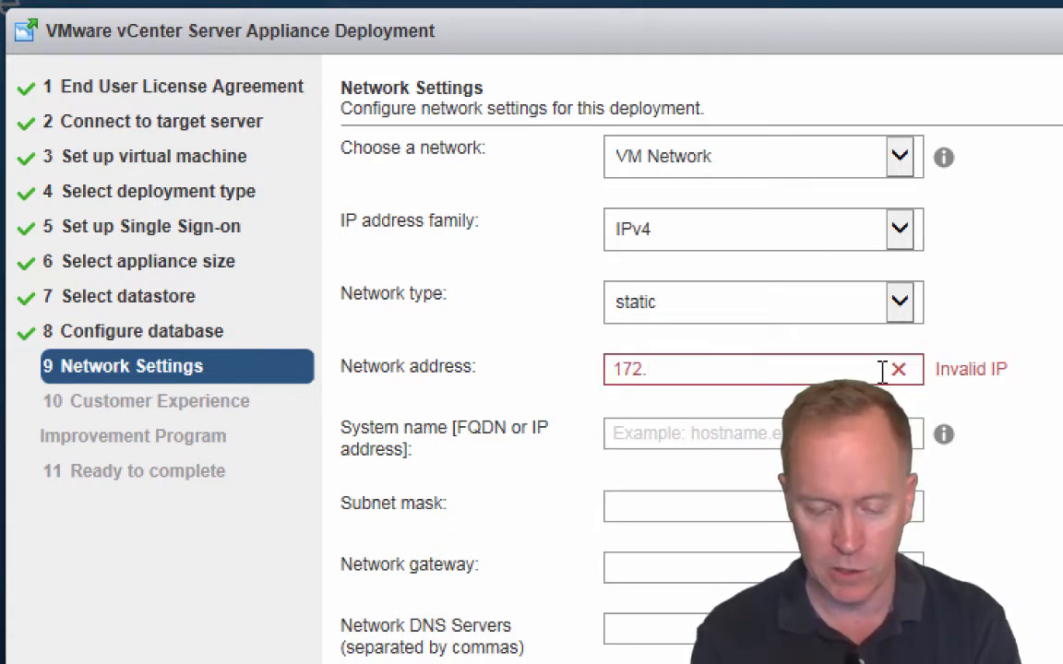
type("16.245.103")
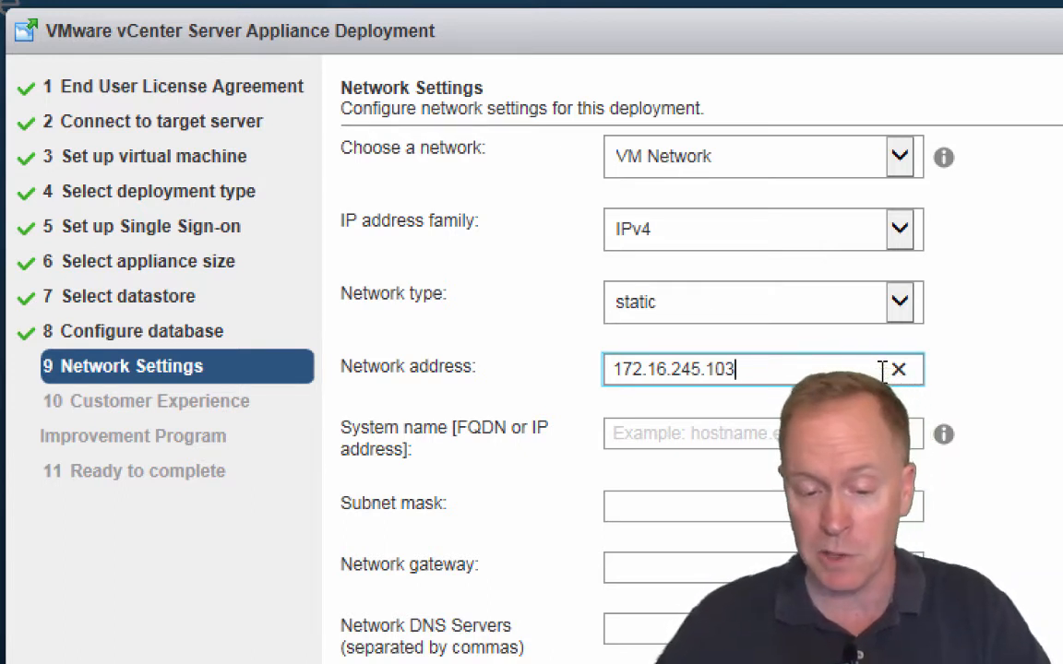
left_click(730, 432)
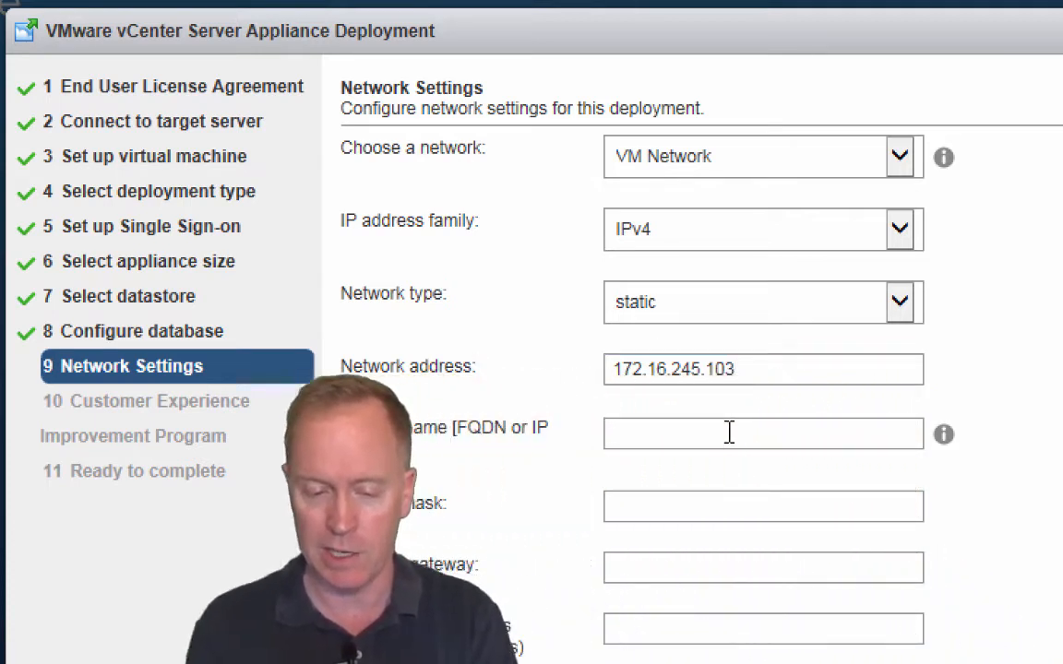
type("vc")
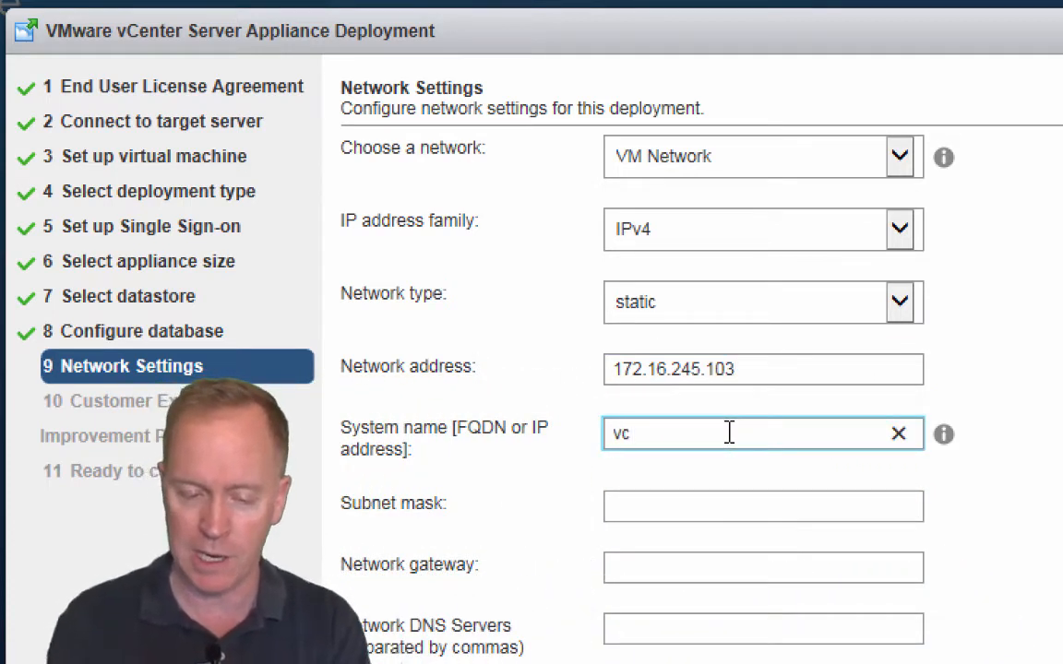
type(".vw")
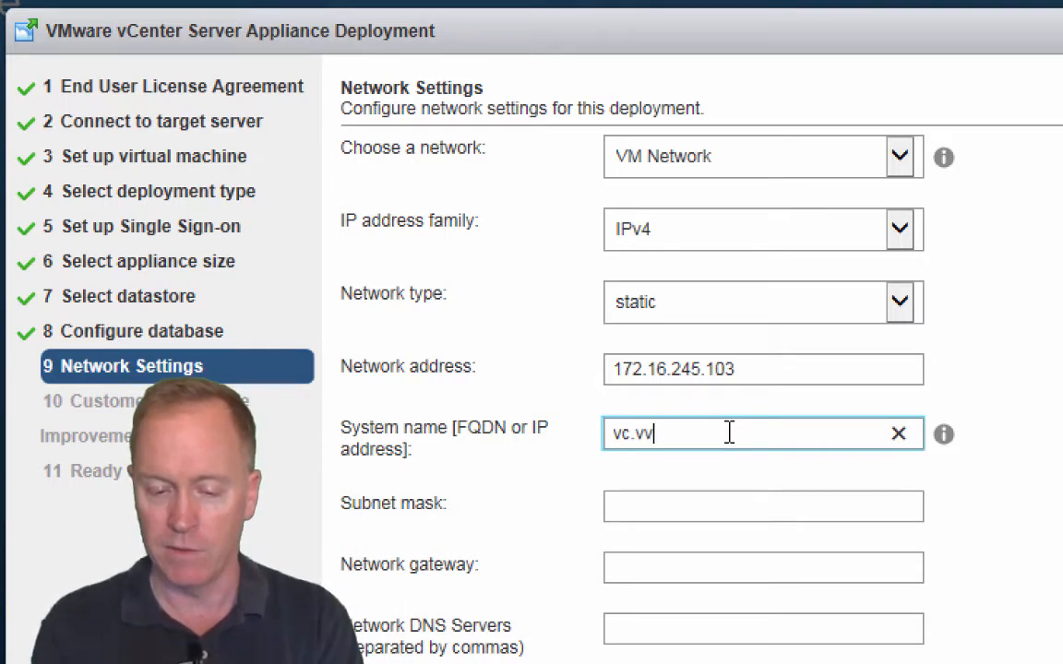
type("ork.info")
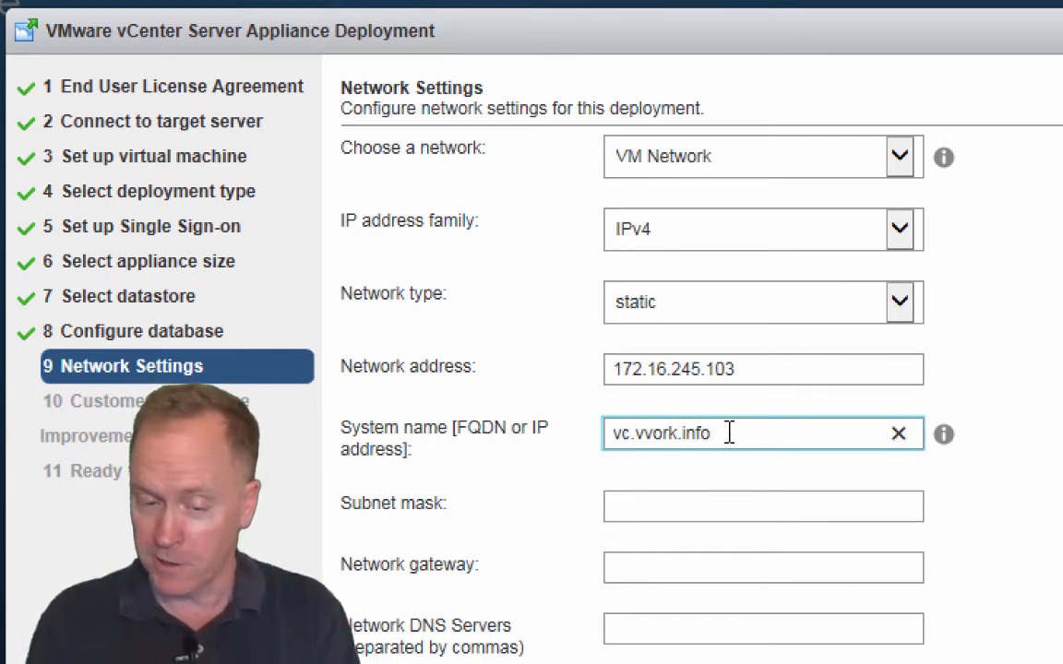
Step: Enter subnet mask 255.255.255.0, gateway 172.16.245.2 and DNS server 10.0.0.100
left_click(716, 501)
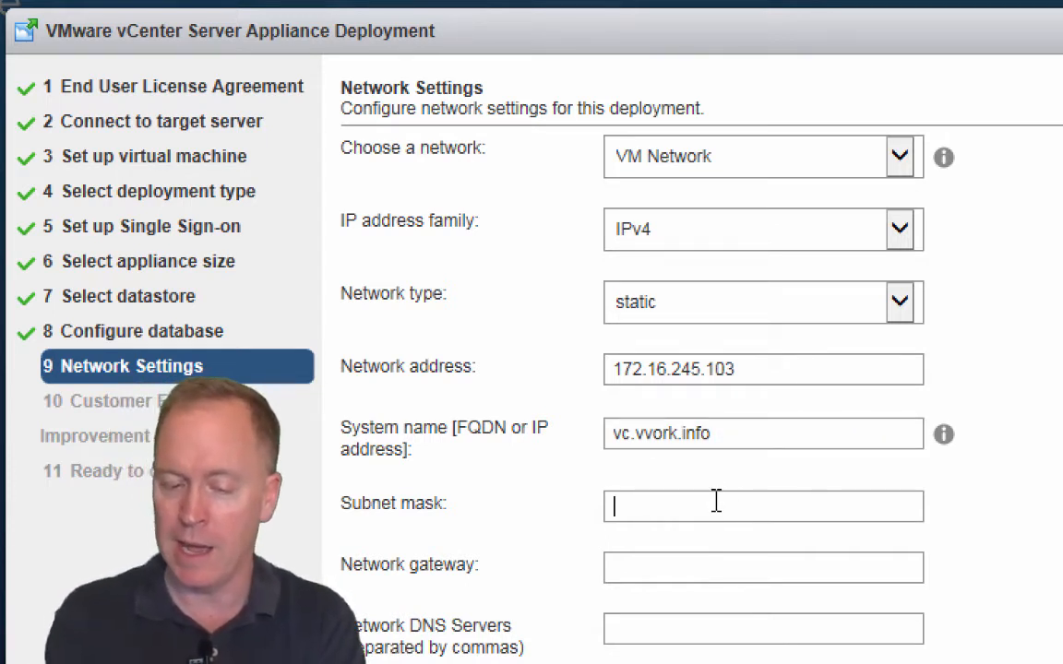
type("255.255.255.0")
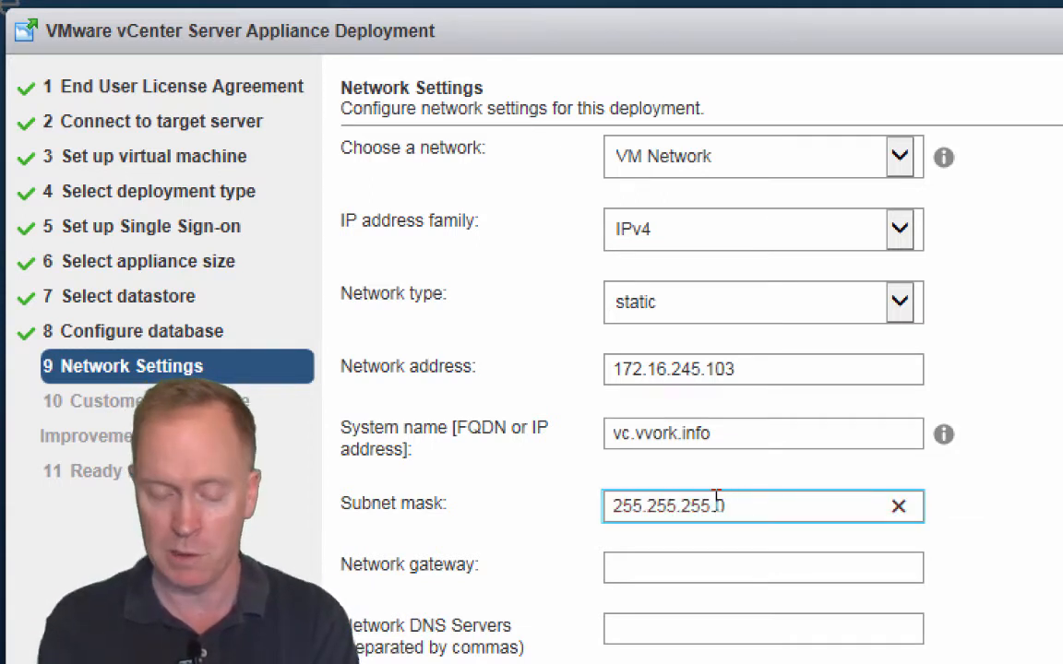
key("Tab")
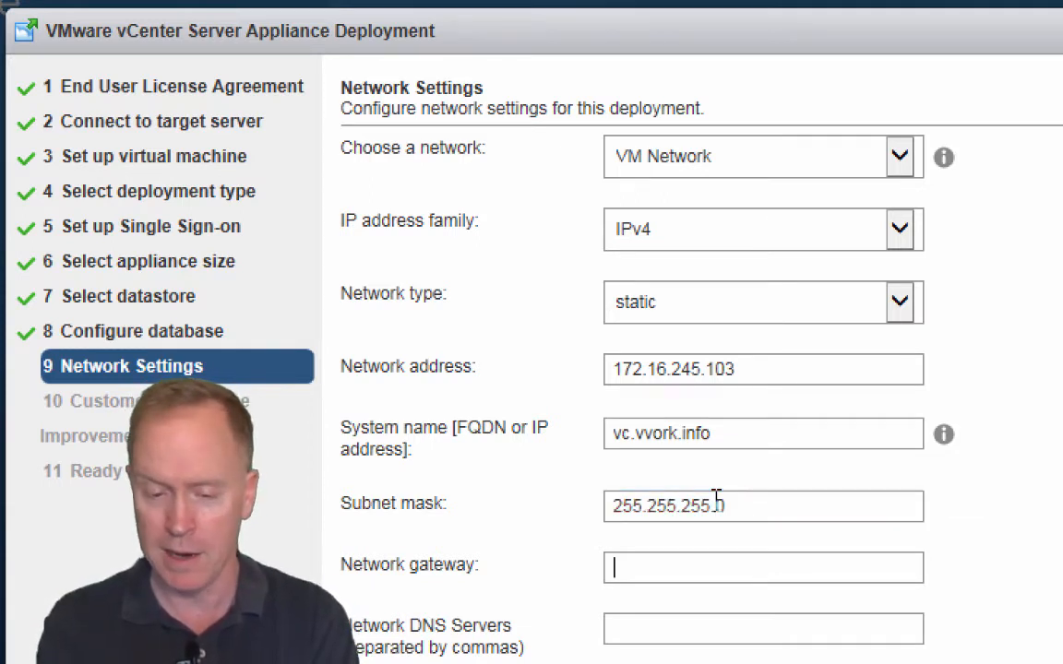
type("172.")
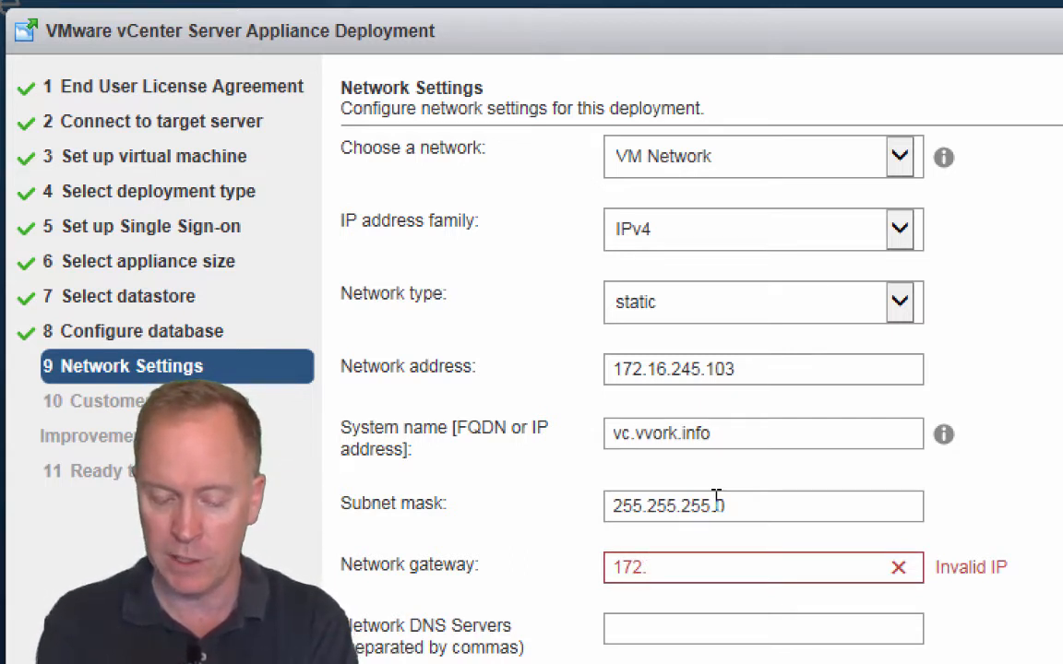
type("16.245.")
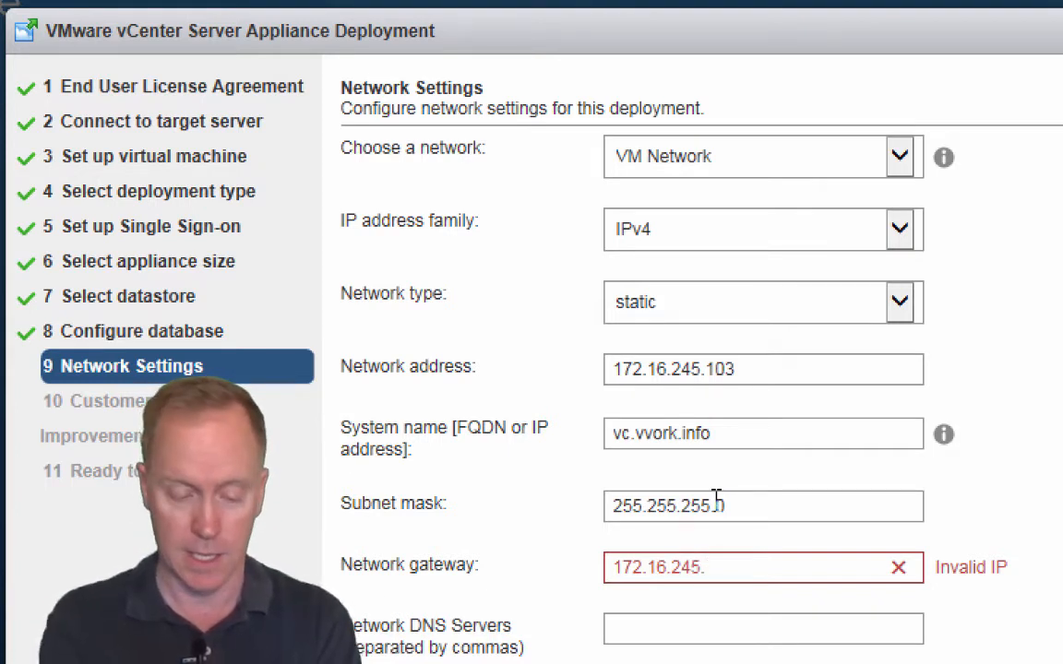
type("2")
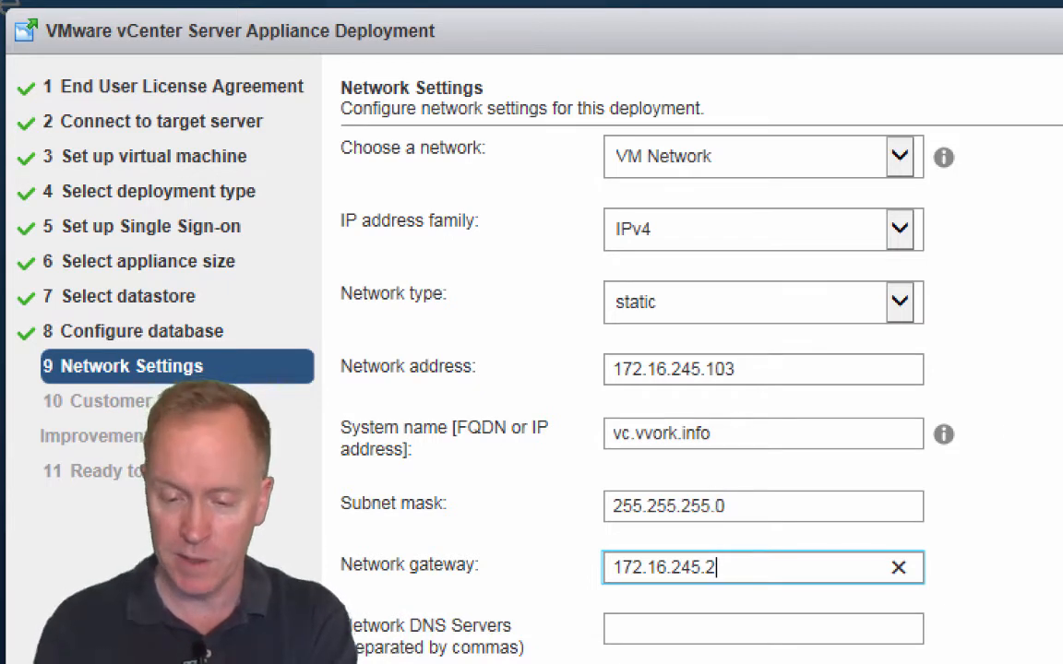
scroll(701, 369, "down", 2)
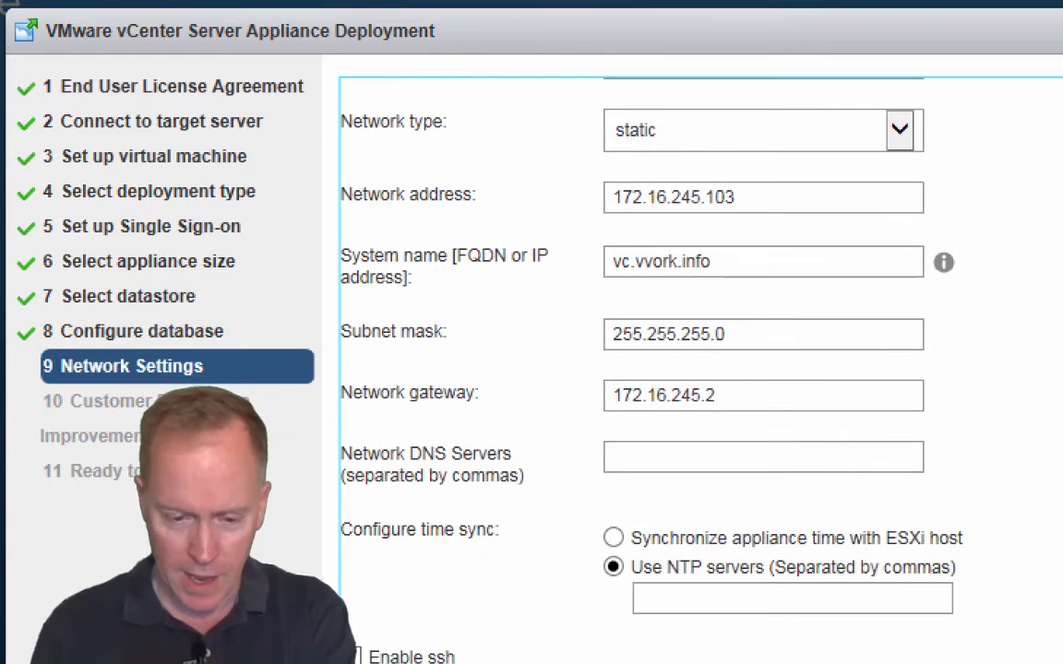
left_click(643, 457)
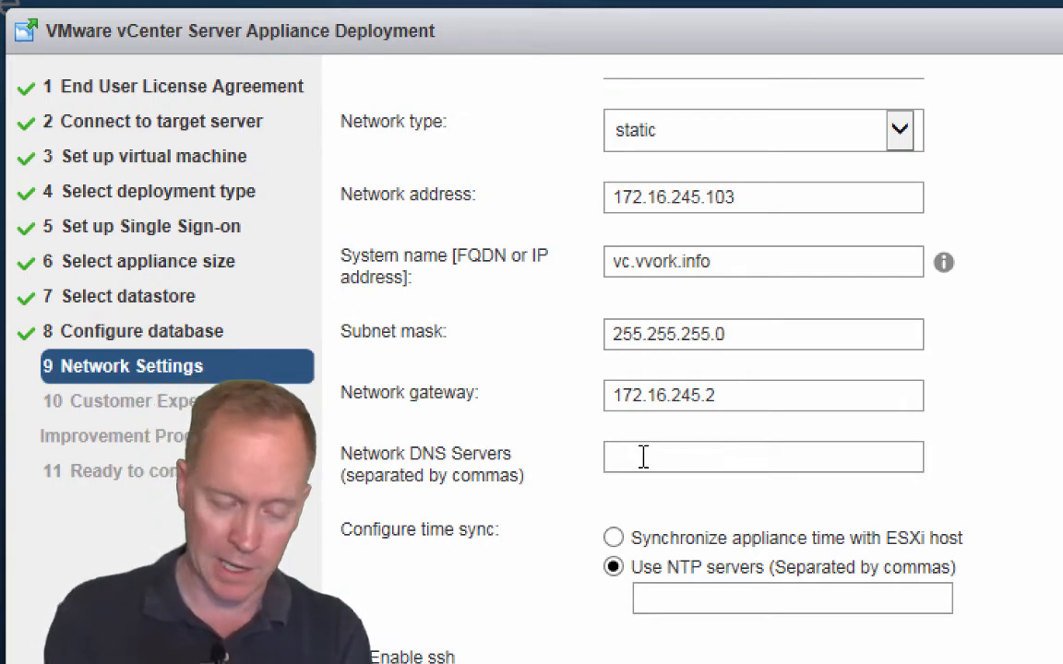
type("10.0.0.")
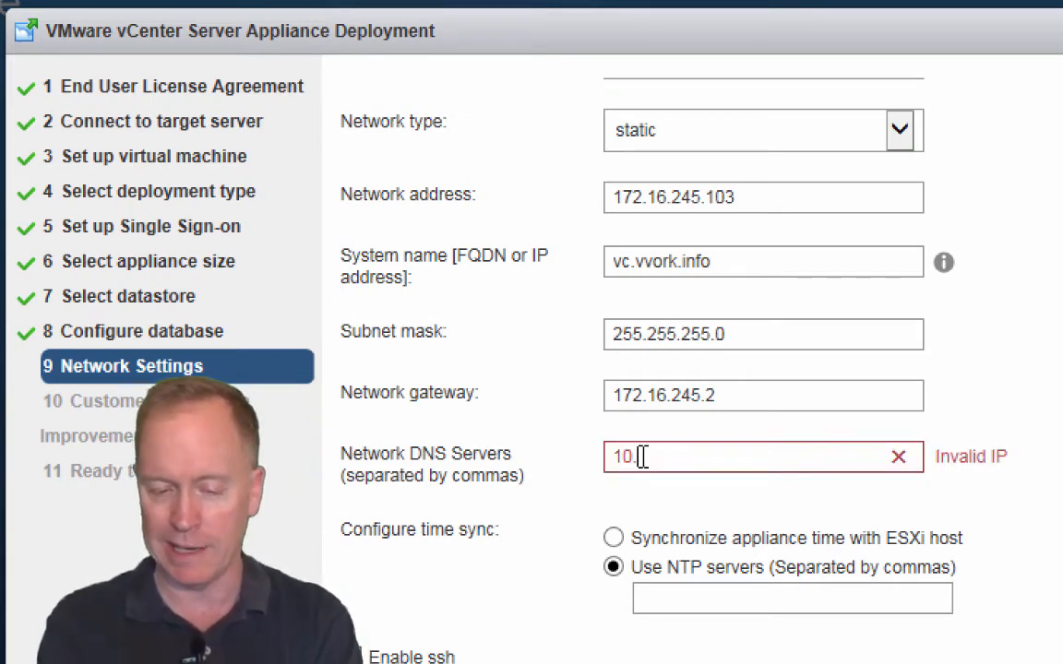
type("100")
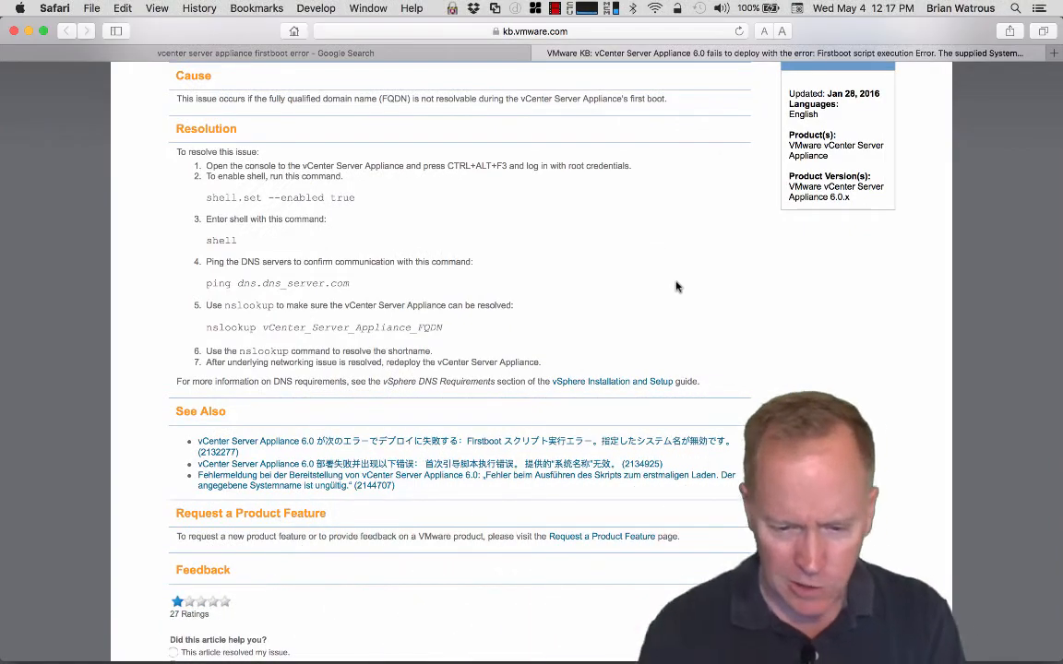
Step: Scroll the firstboot-error KB article back to the top and return to the deployment VM
scroll(676, 287, "up", 10)
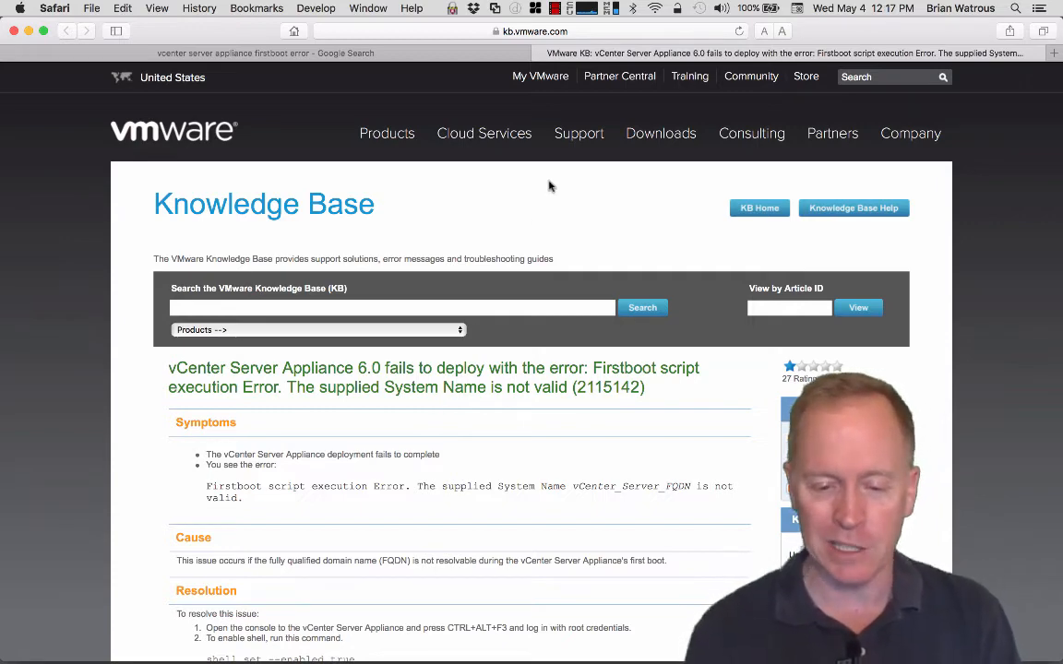
key("ctrl+Right")
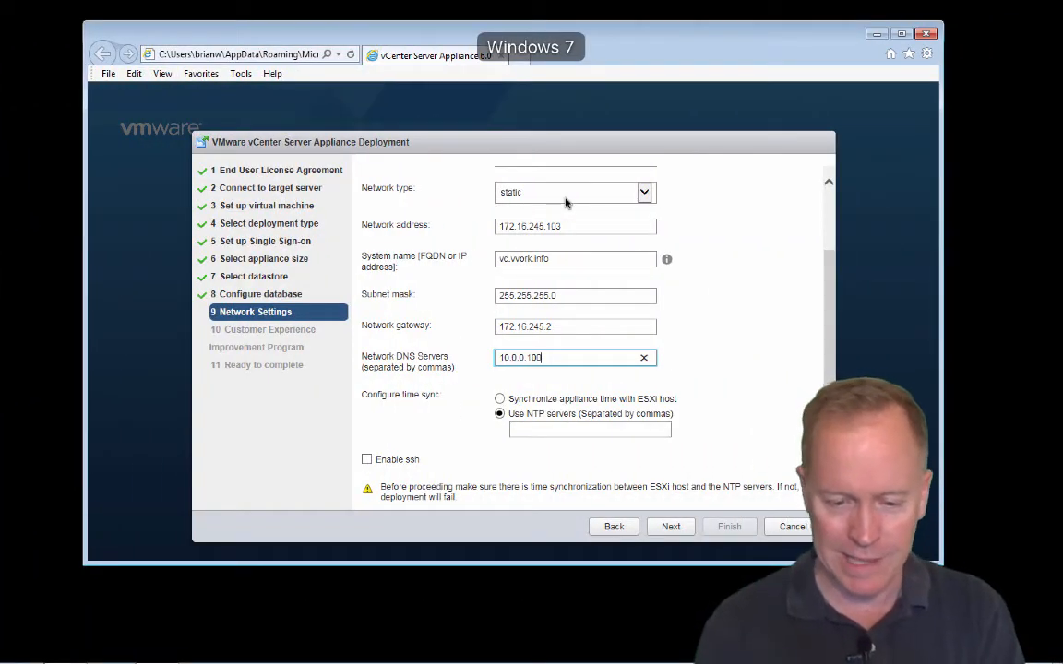
Step: Replace the DNS server 10.0.0.100 with 172.20.3.50
key("BackSpace")
key("BackSpace")
key("BackSpace")
key("BackSpace")
key("BackSpace")
key("BackSpace")
key("BackSpace")
key("BackSpace")
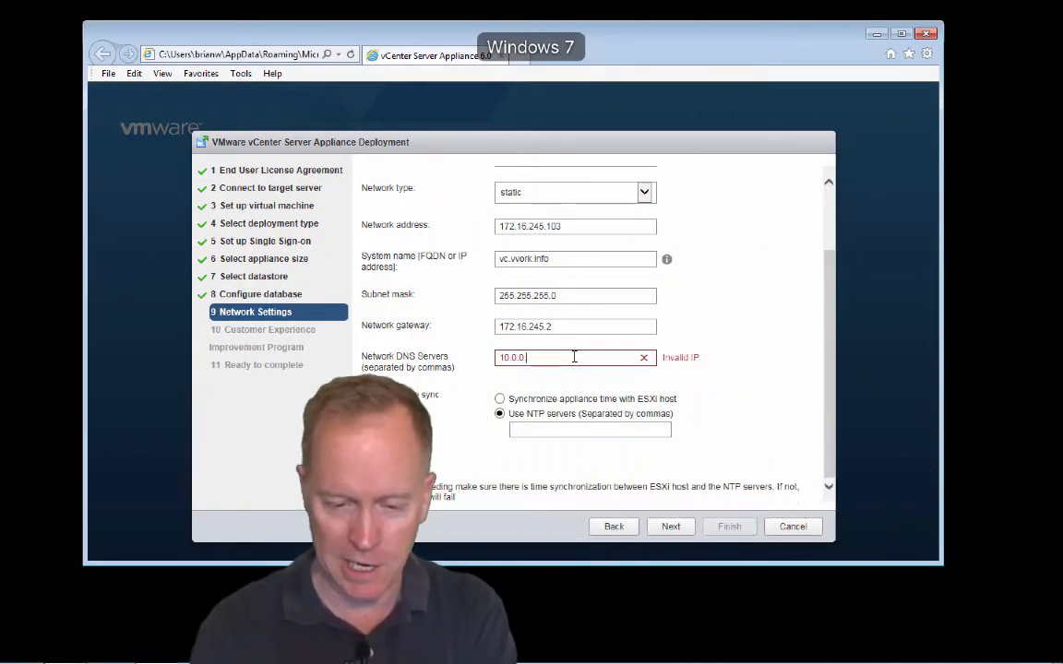
key("BackSpace")
key("BackSpace")
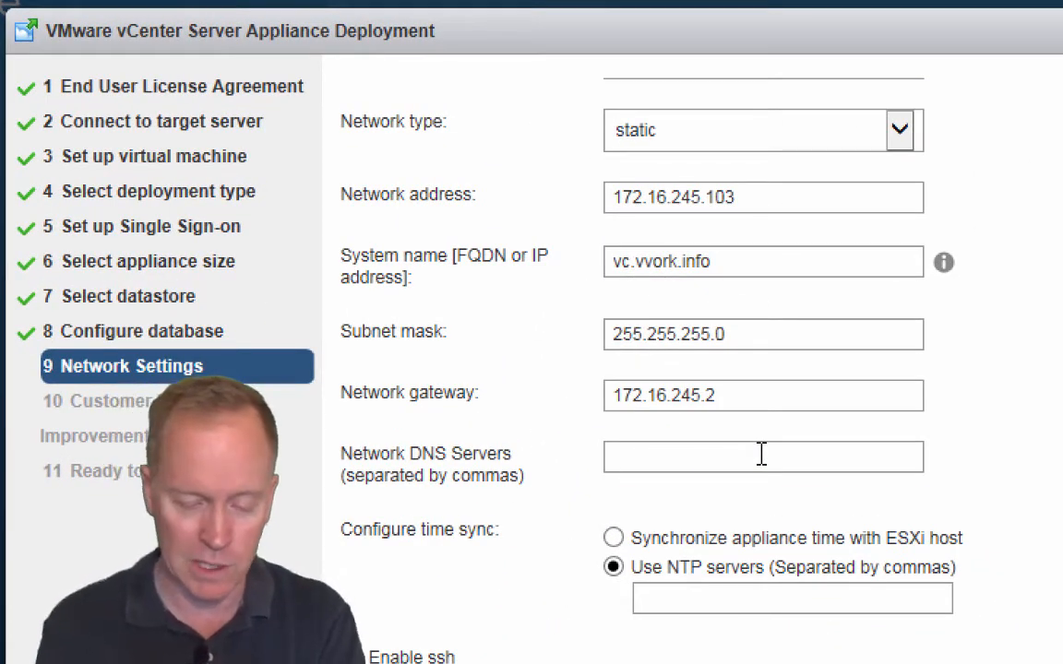
type("172.")
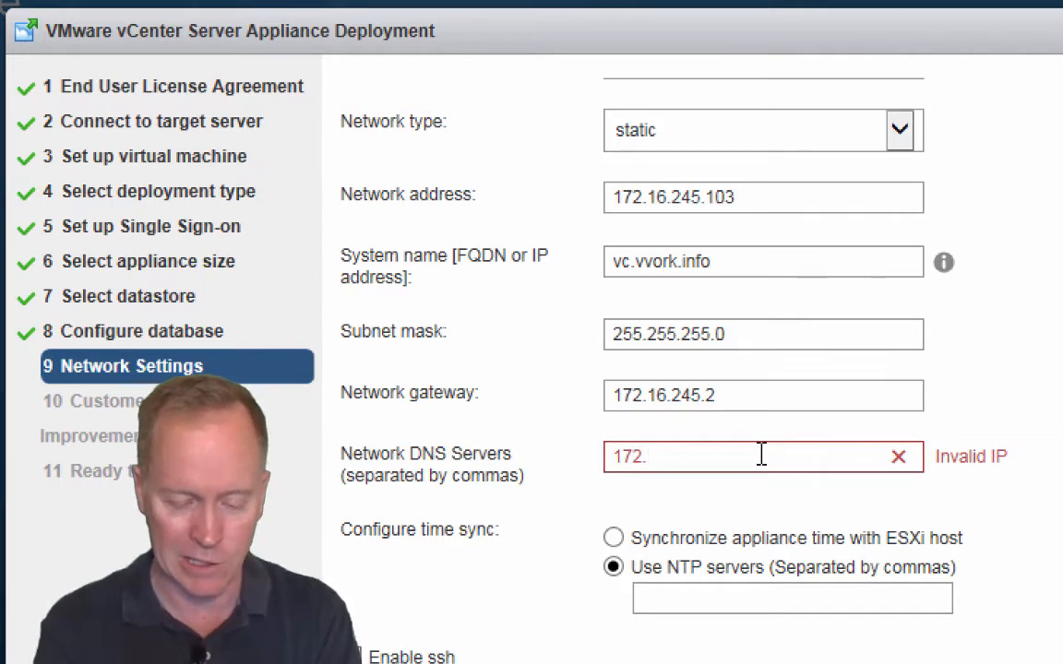
type("20.")
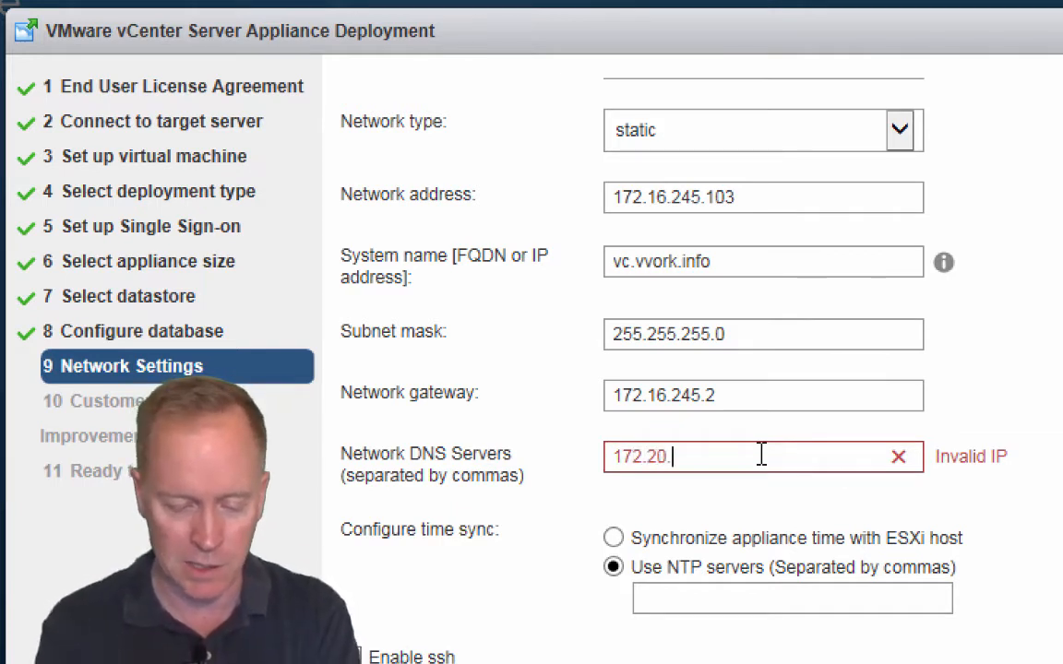
type("3.50")
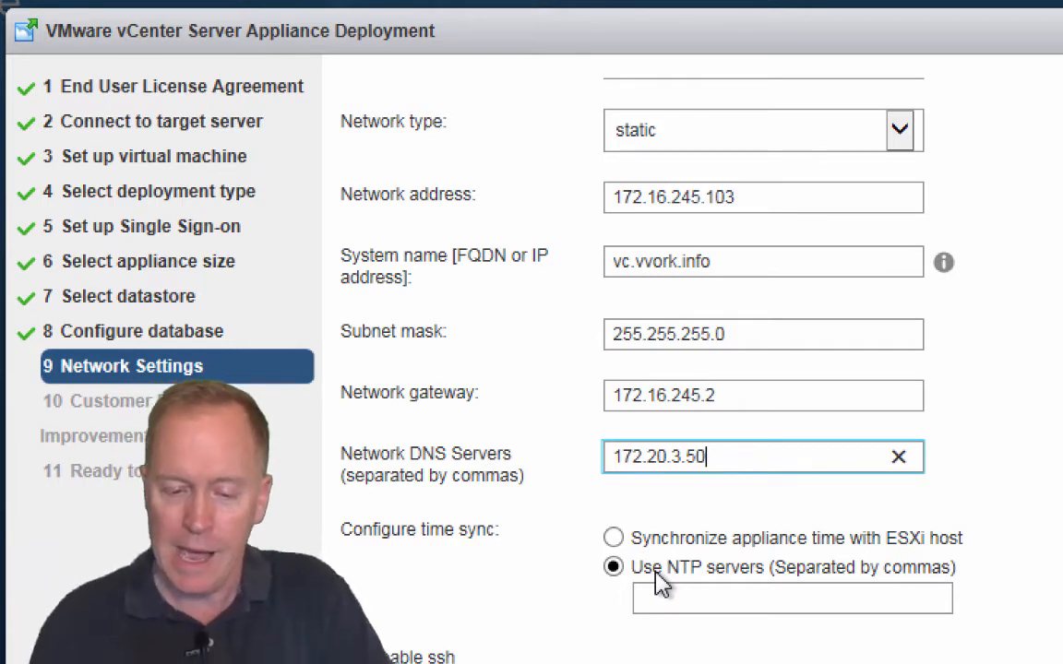
Step: Enter time.nist.gov as the NTP server
left_click(666, 596)
type("time")
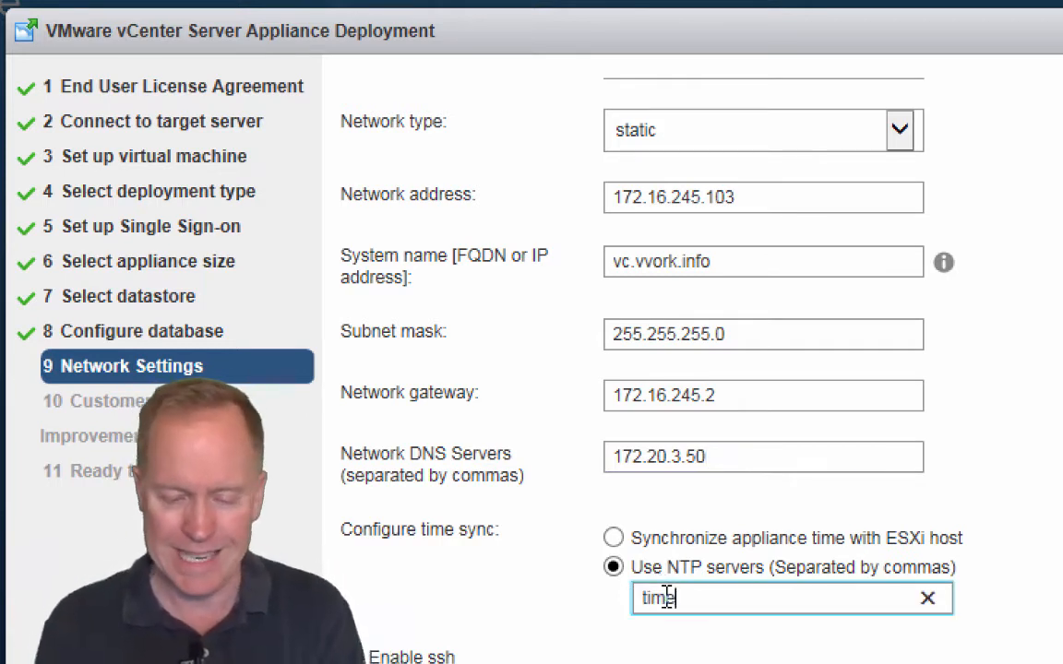
type(".nist.gov")
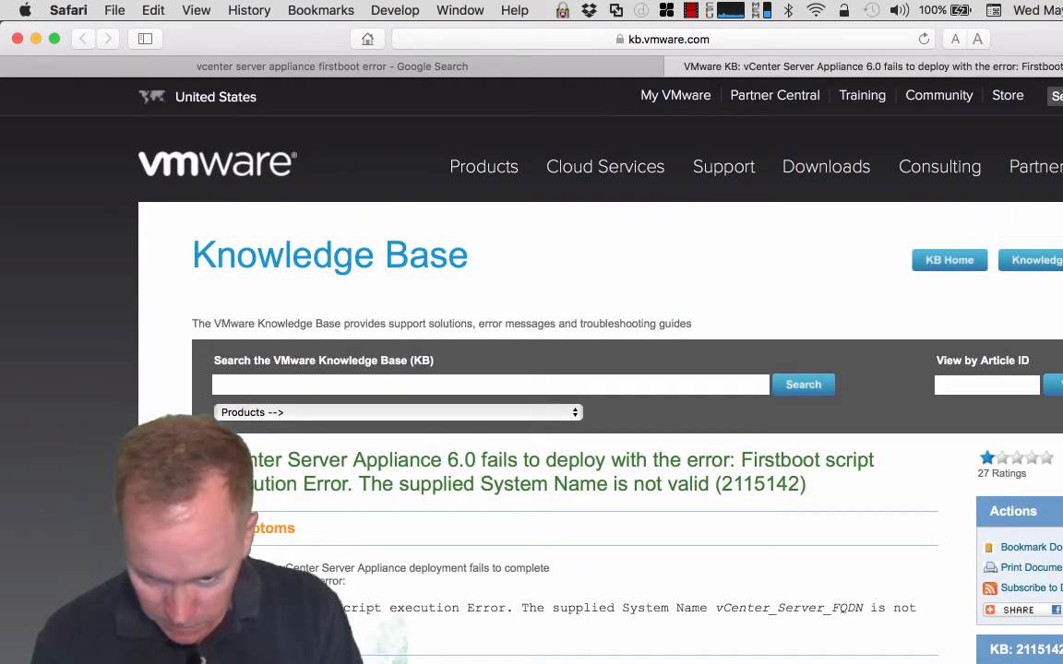
Step: Check the server's DNS settings, then return to the wizard's Network Settings step
left_click(960, 660)
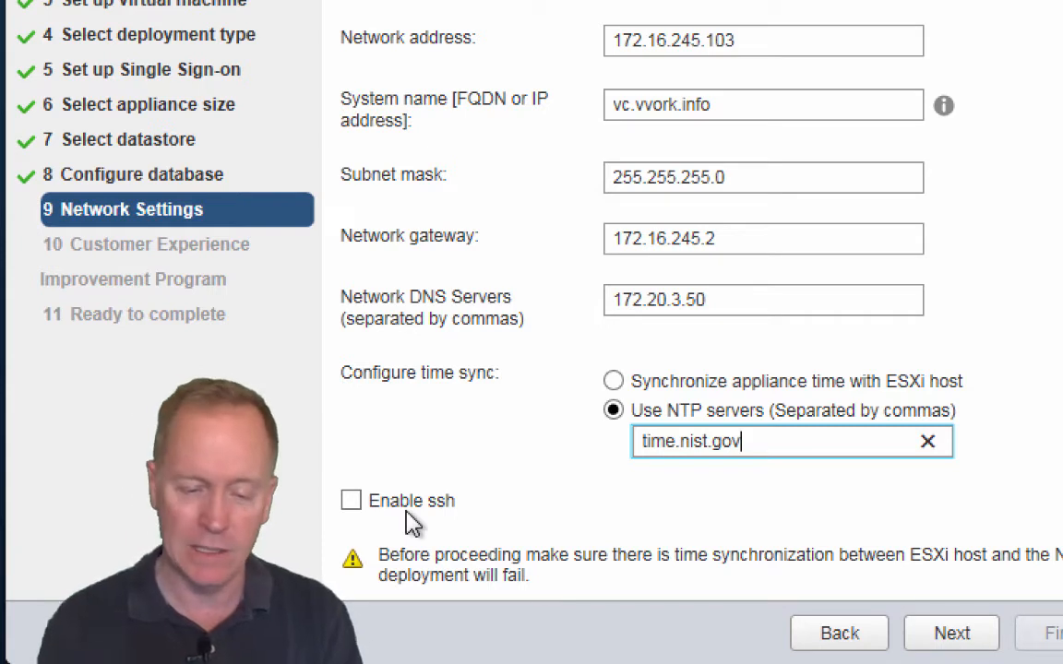
Step: Enable SSH access for the appliance on the Network Settings page
left_click(352, 504)
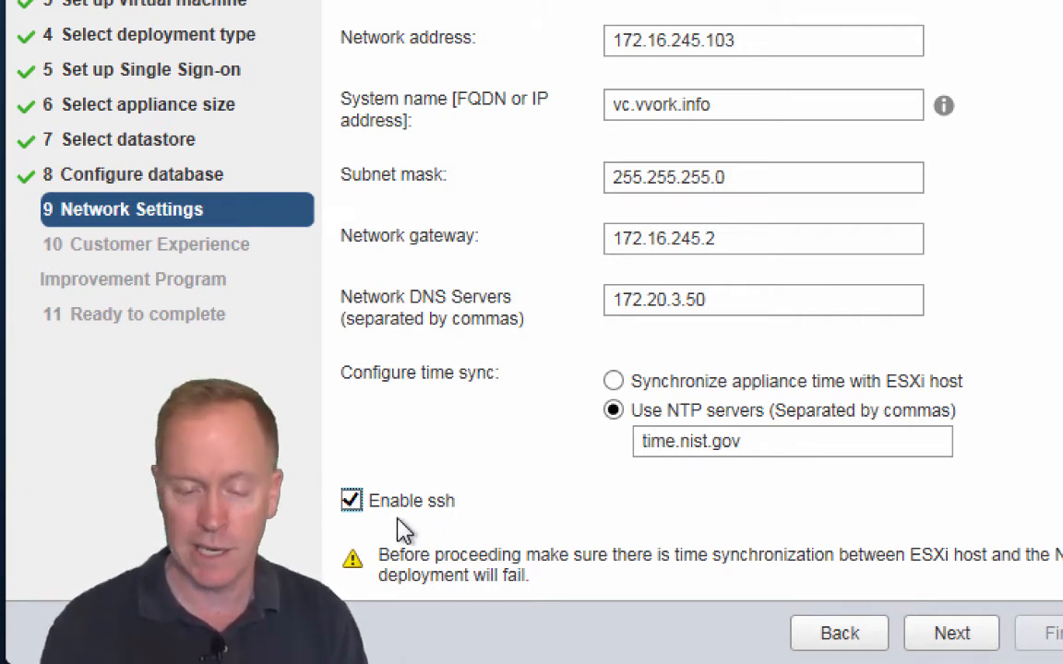
Step: Advance past Network Settings and the CEIP page to run the vCenter appliance installation
left_click(937, 638)
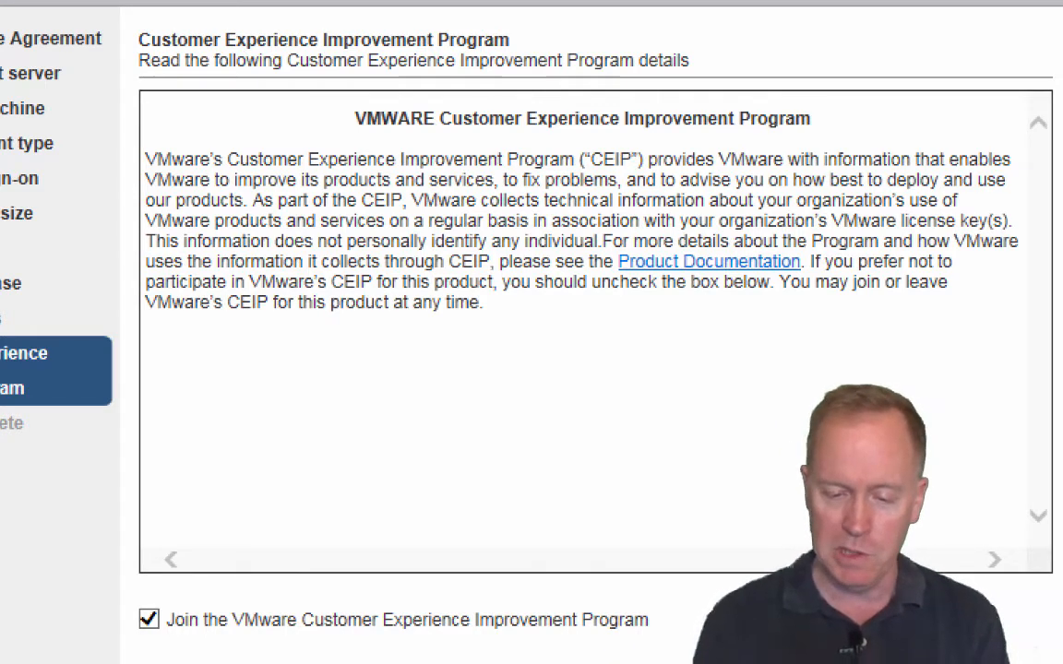
key("Return")
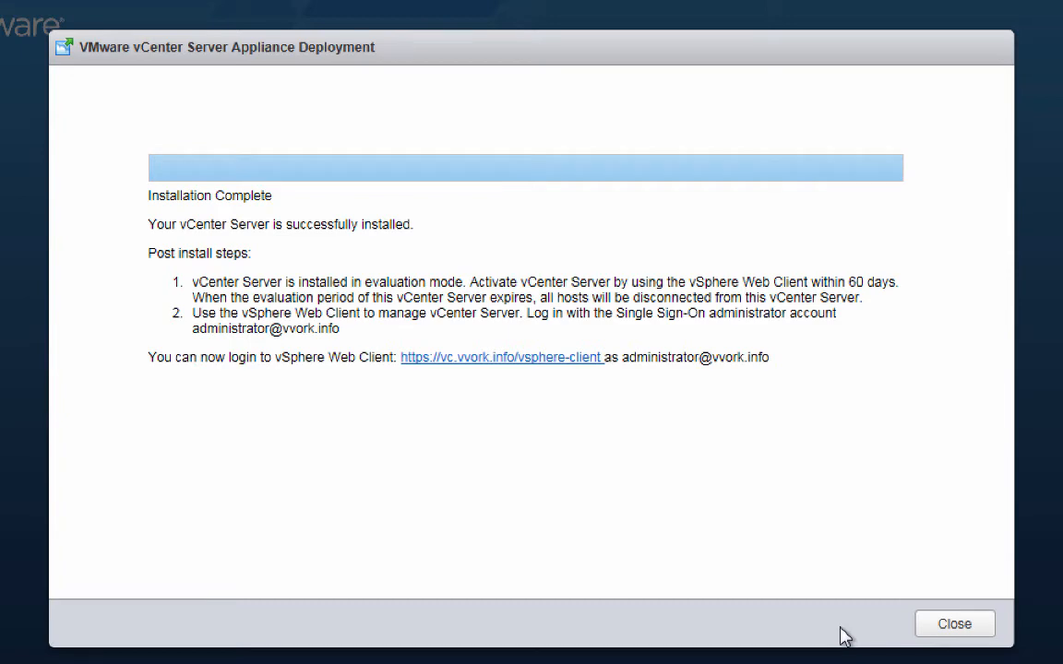
Step: Close the finished deployment dialog, the installer browser page and the VCSA disc window
left_click(933, 627)
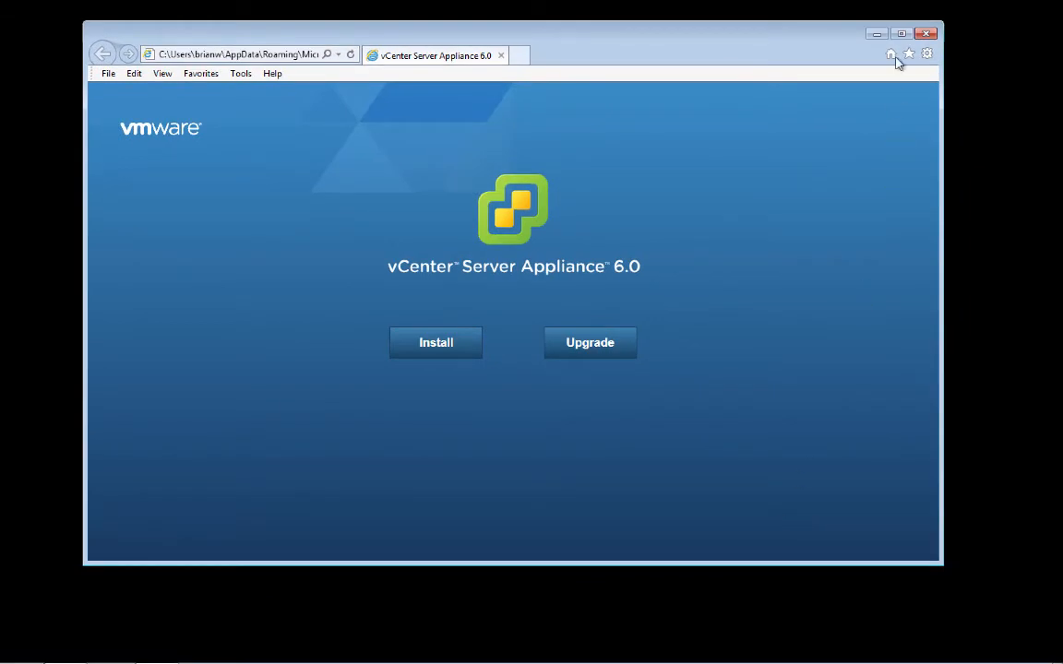
left_click(925, 35)
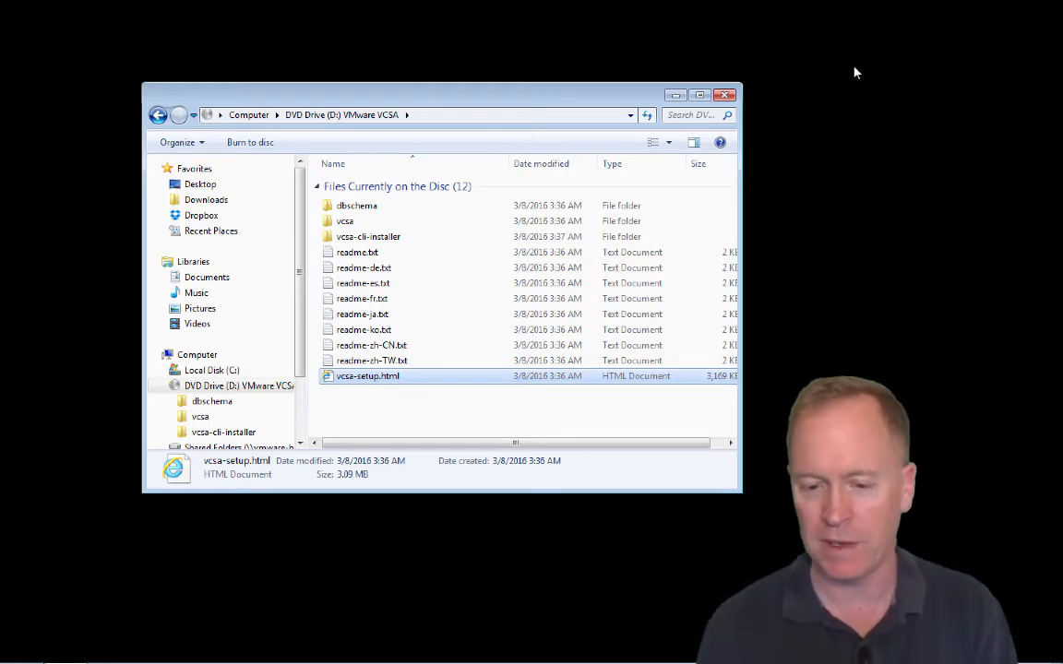
left_click(726, 98)
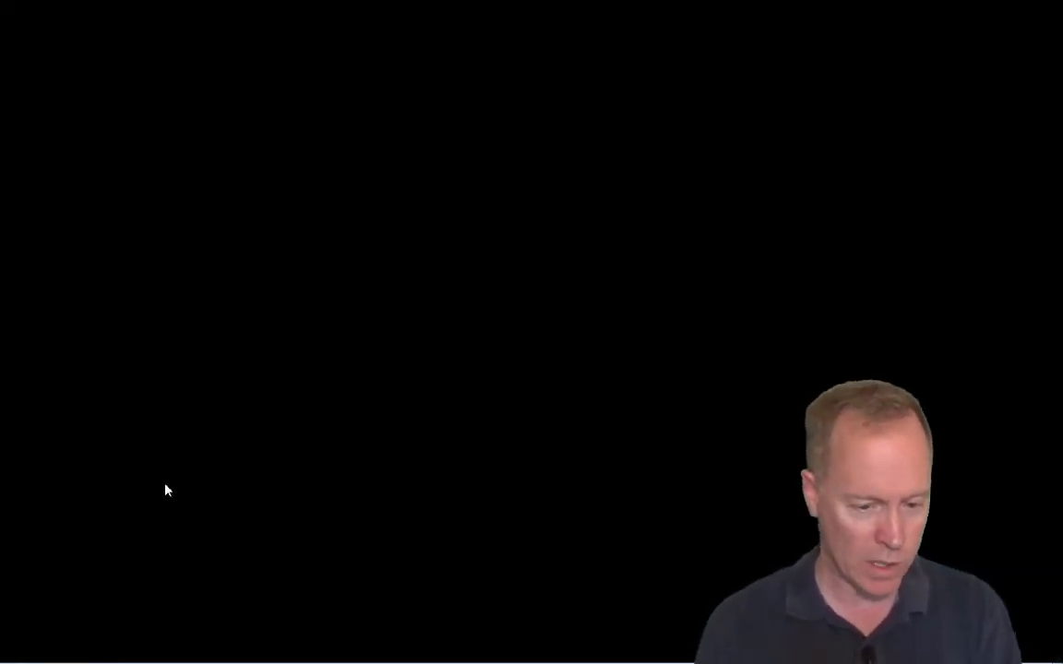
mouse_move(75, 659)
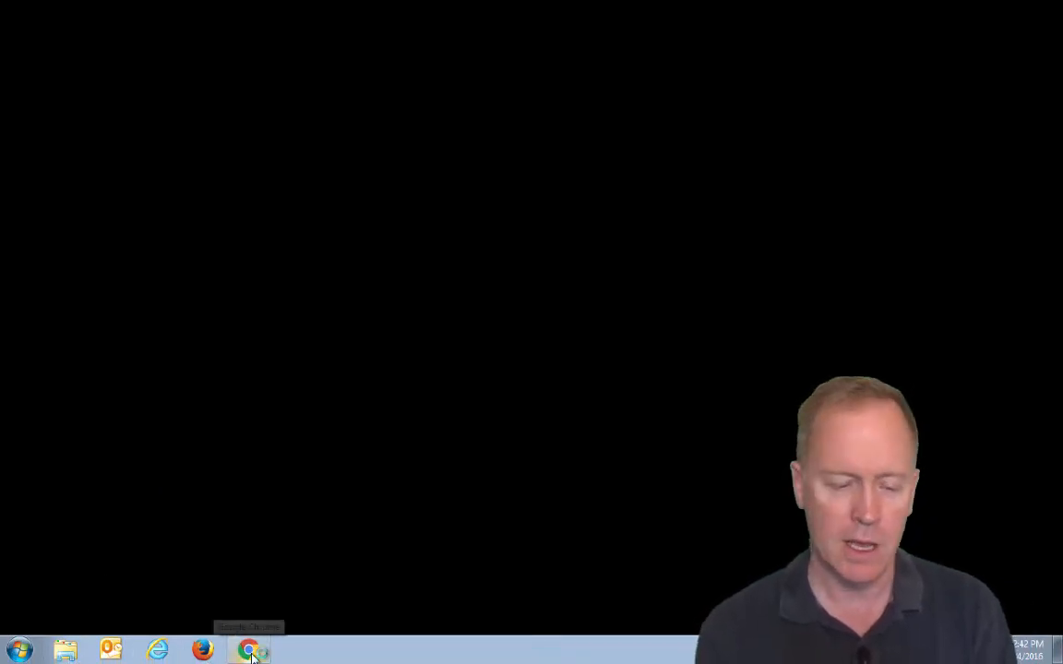
left_click(251, 653)
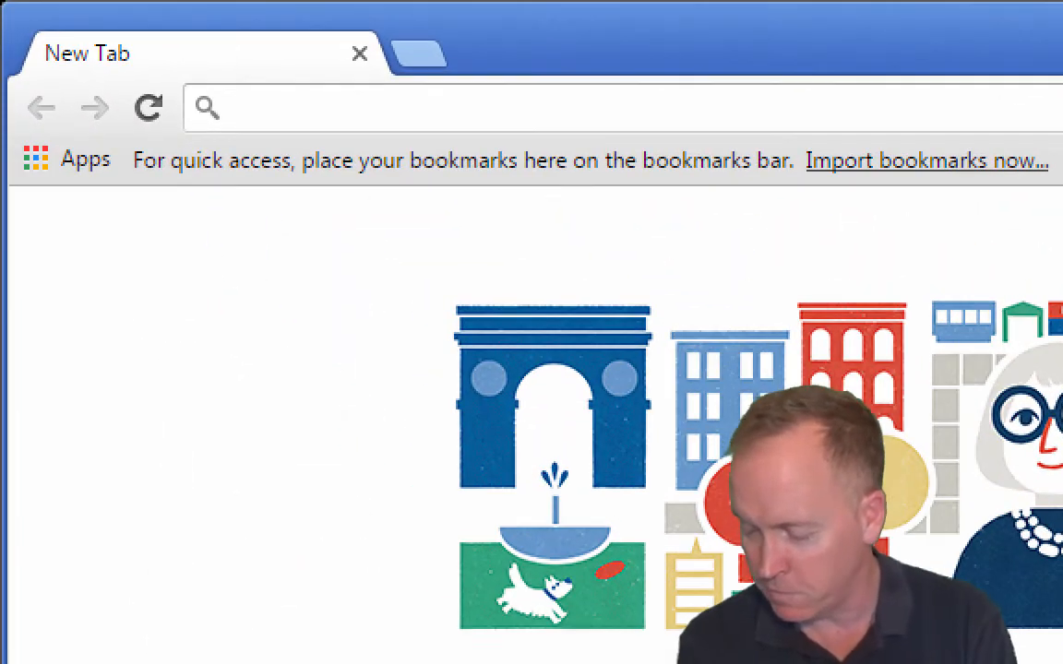
type("ht")
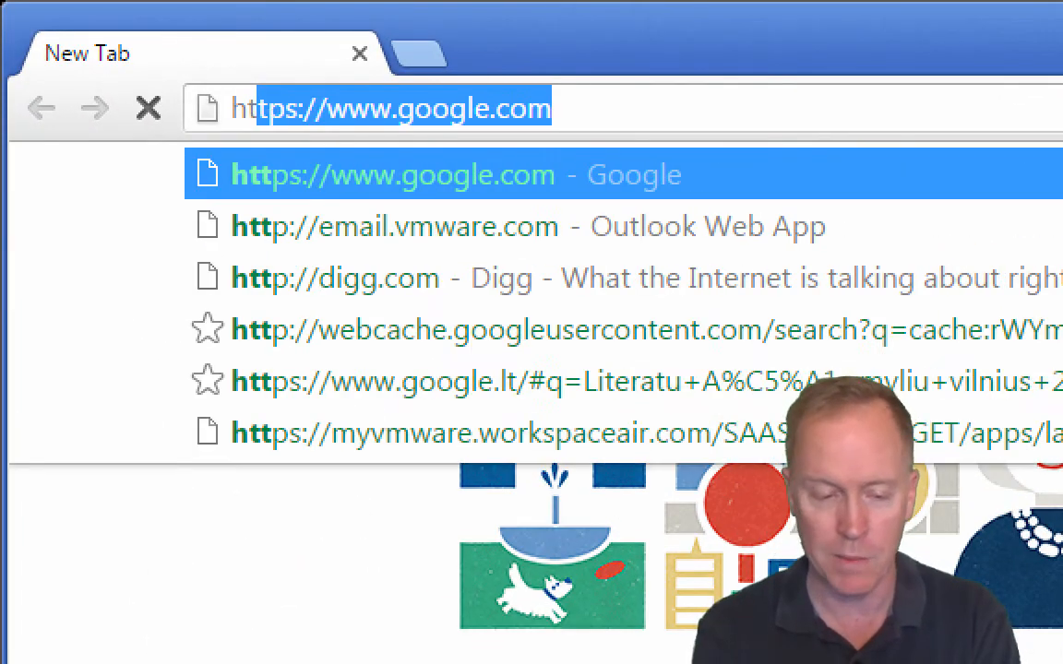
type("tps://")
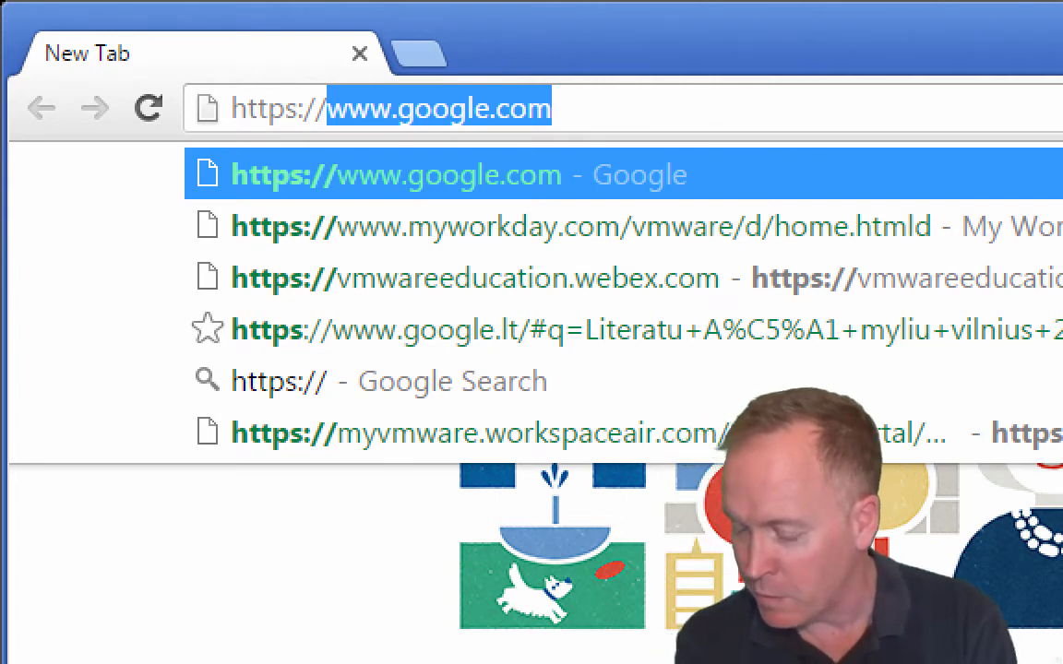
type("v")
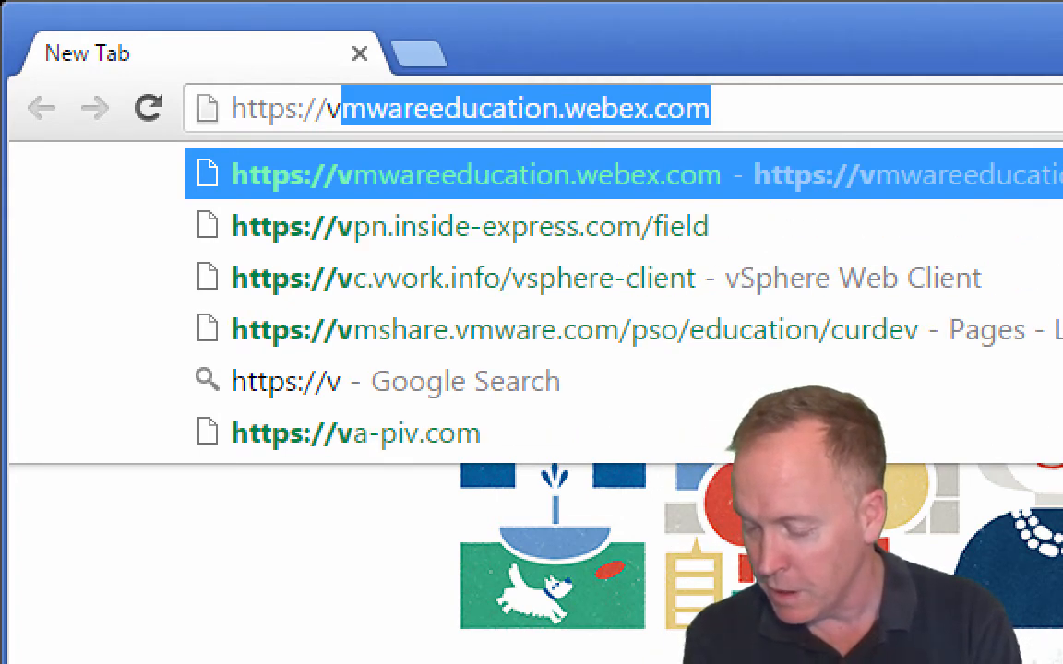
type("c.v")
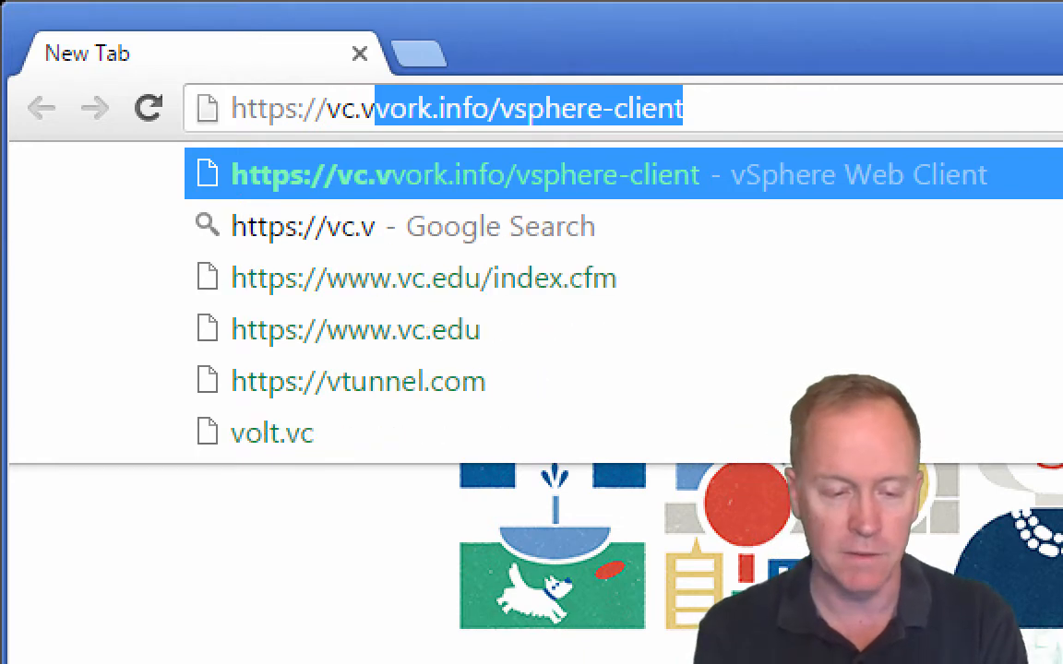
type("vork.info")
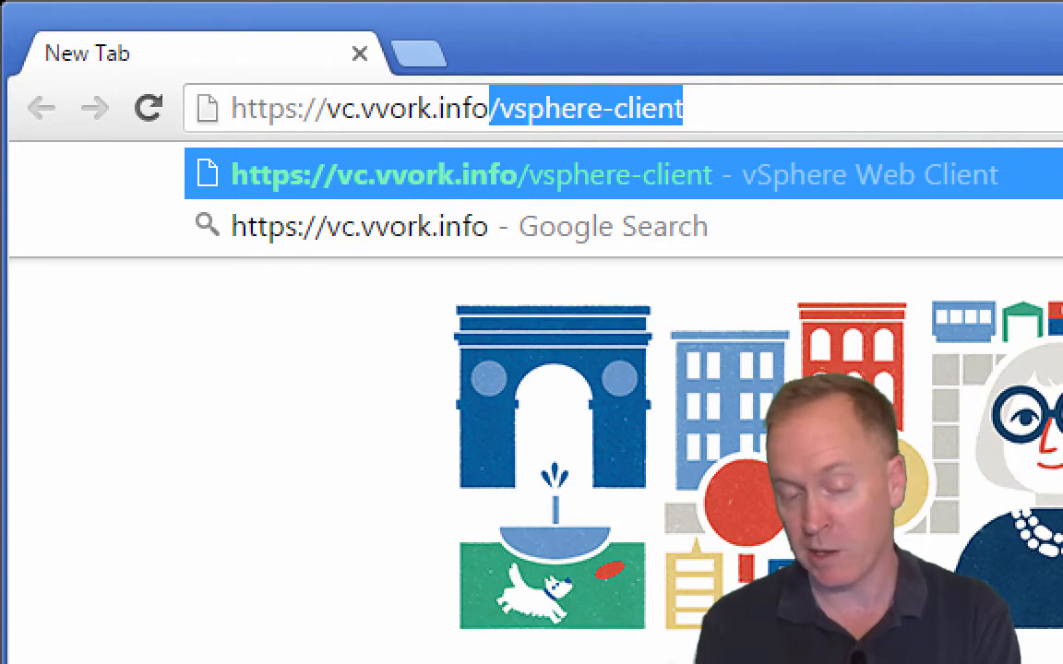
key("Return")
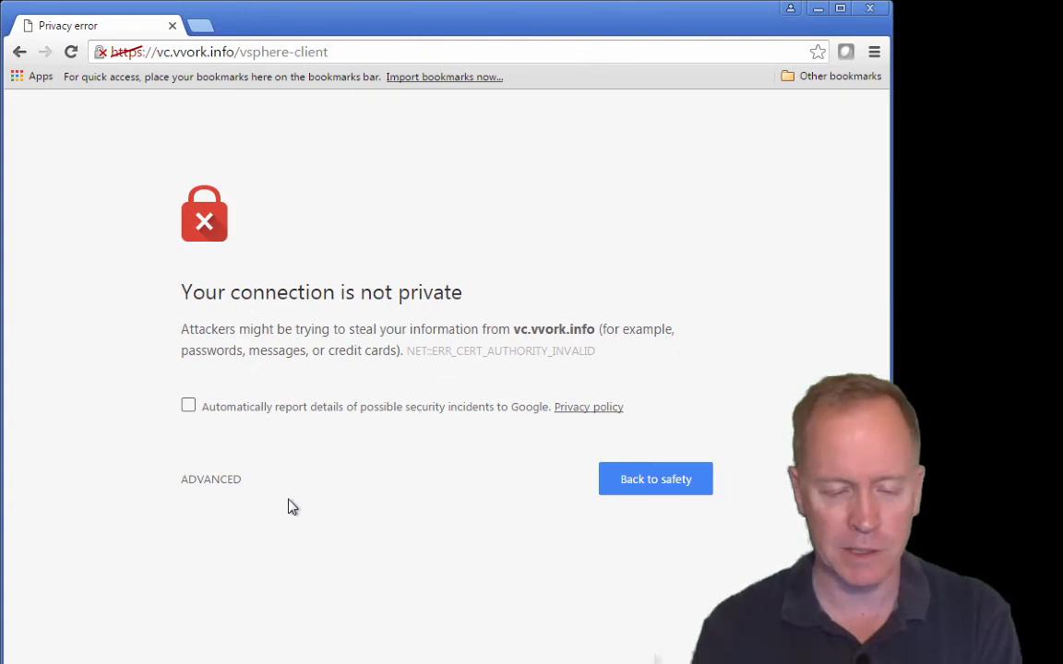
Step: Proceed past the certificate warning and enter the SSO administrator user name and password
left_click(229, 482)
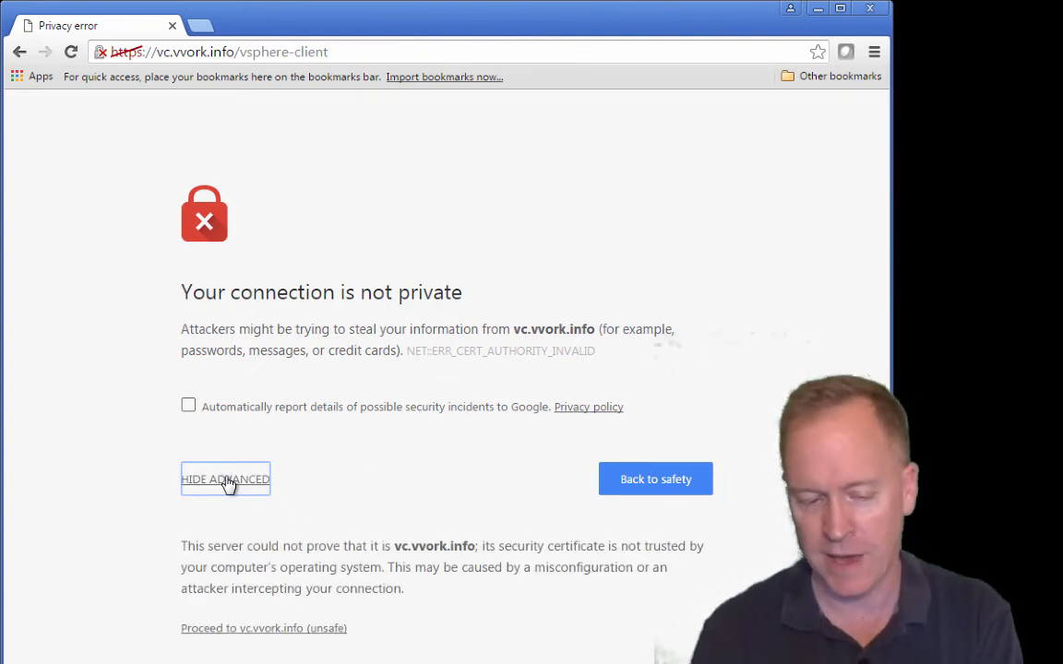
left_click(238, 630)
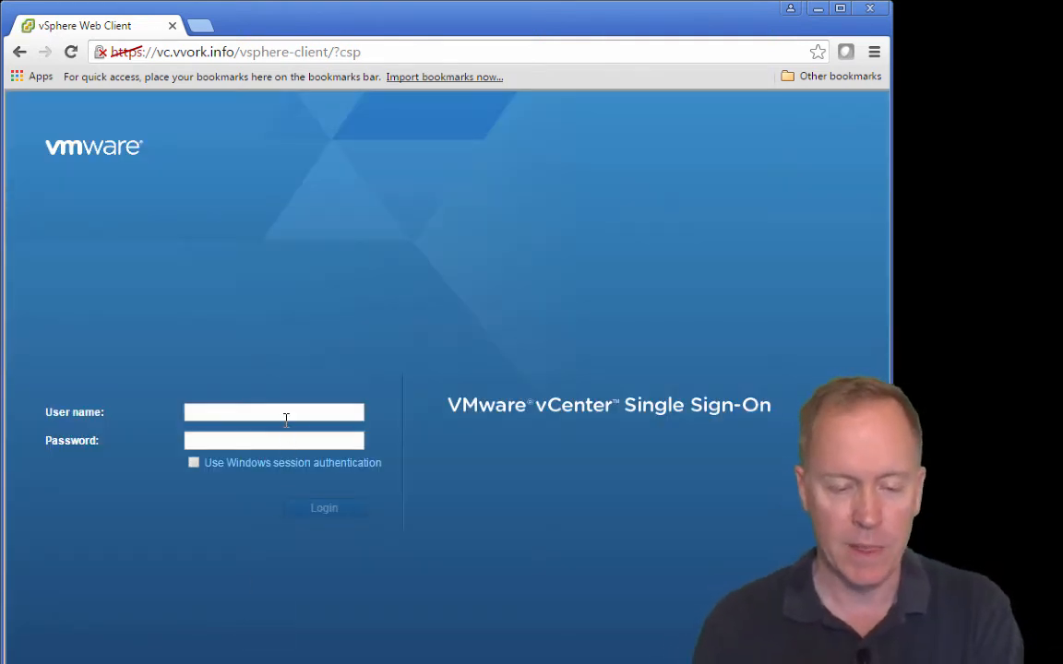
left_click(286, 418)
left_click(289, 415)
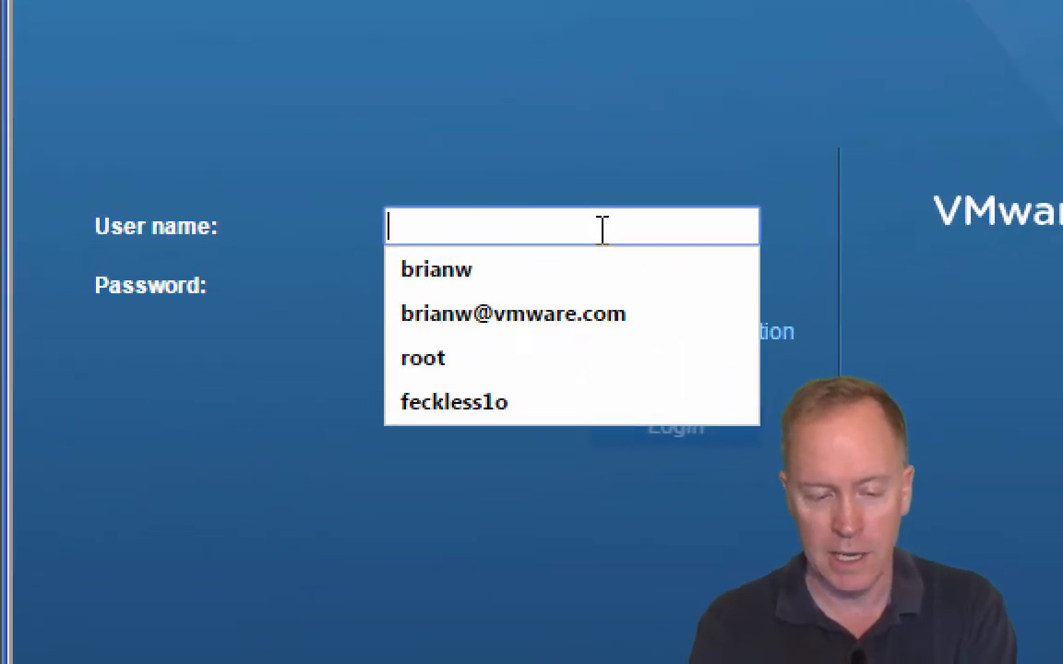
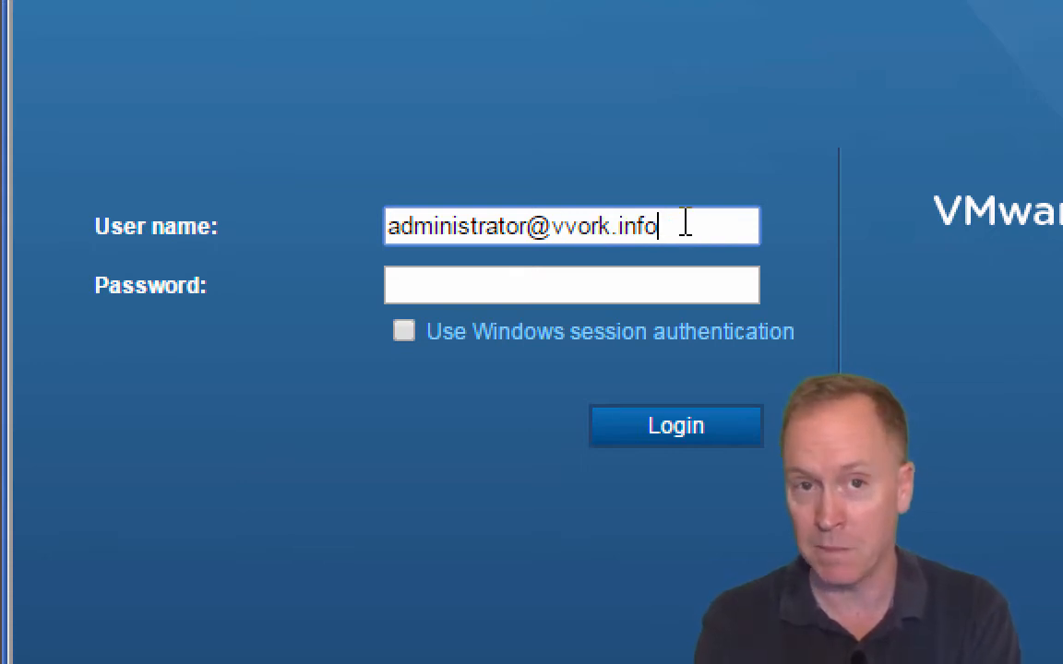
key("Tab")
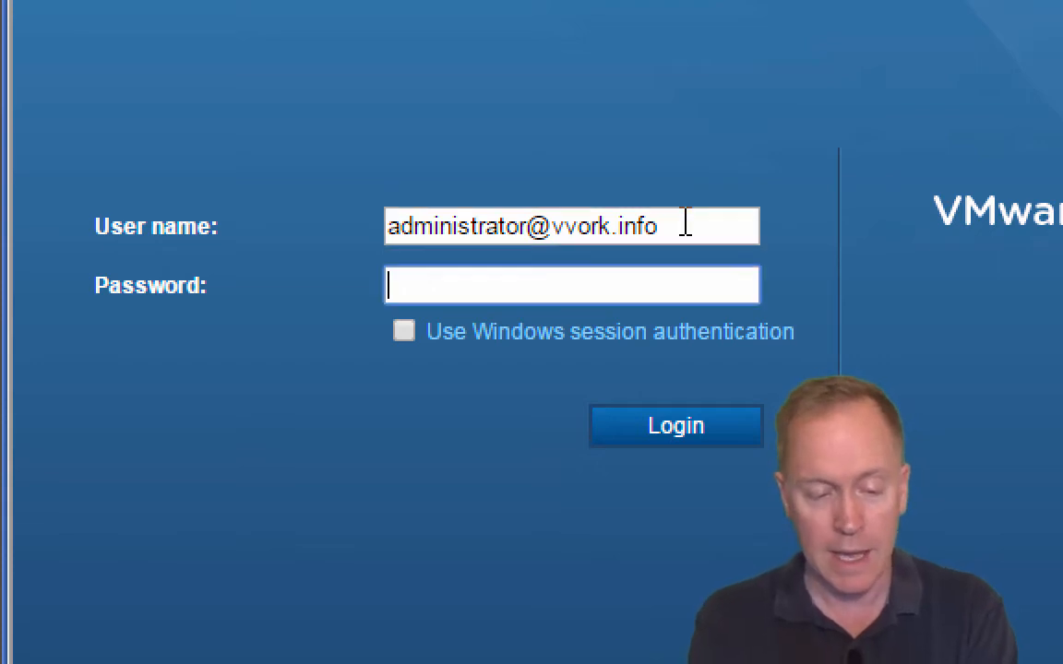
type("•••••")
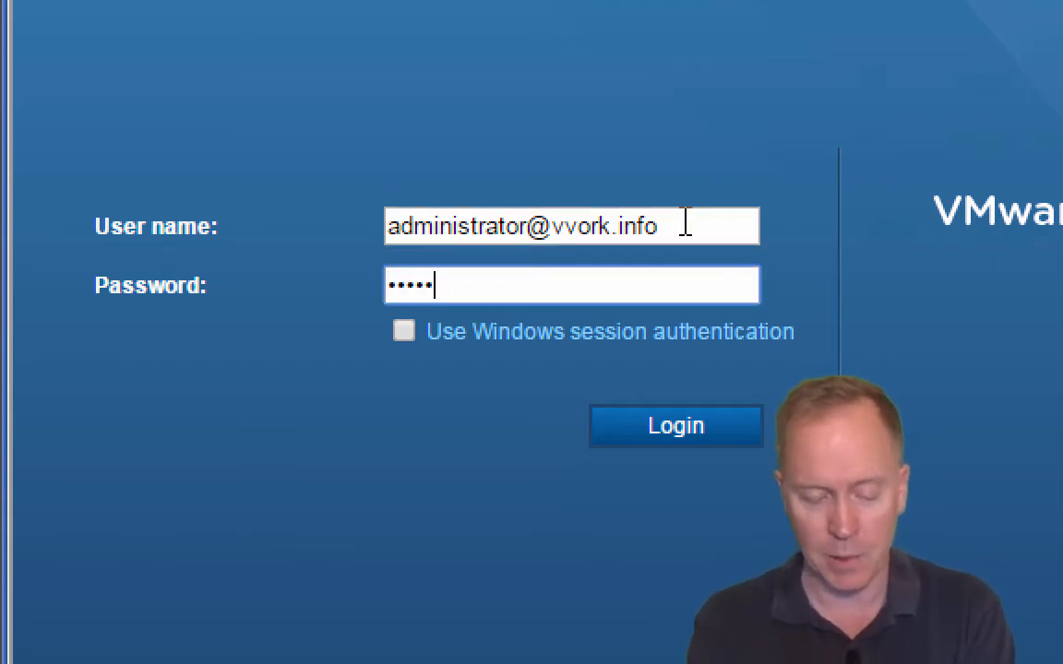
type("•••")
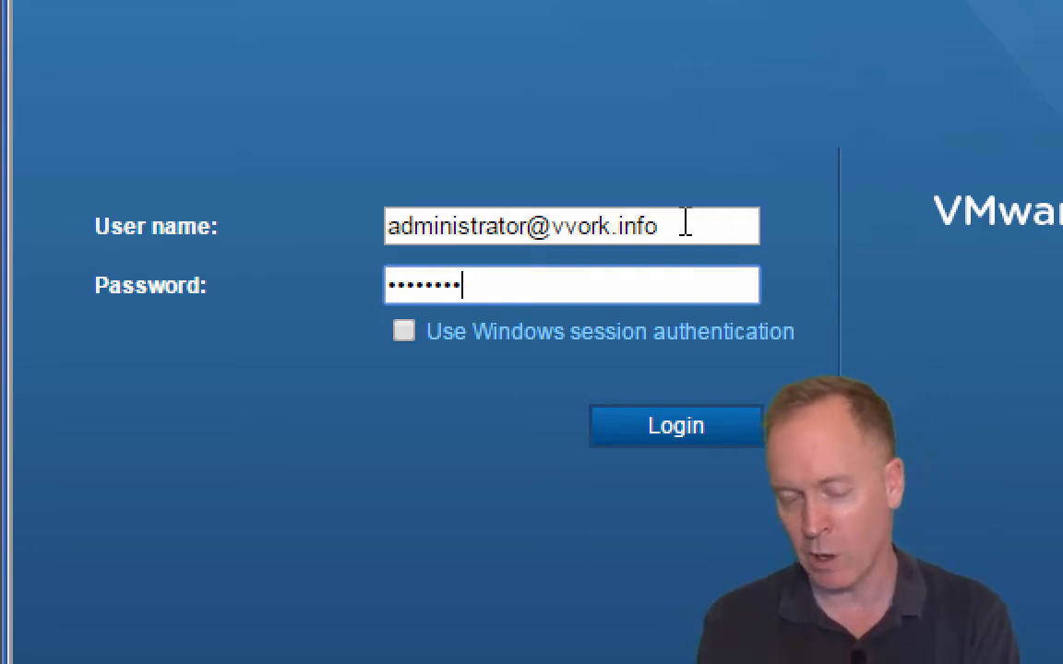
Step: Submit the login and maximize Chrome to show the vSphere Web Client Home page
left_click(704, 429)
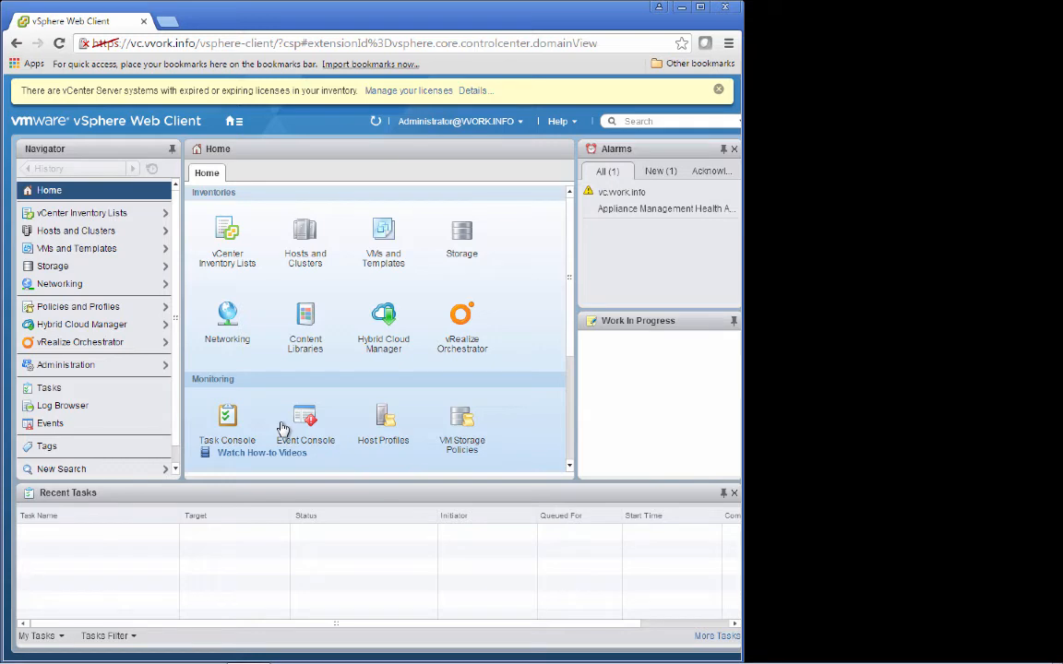
double_click(503, 19)
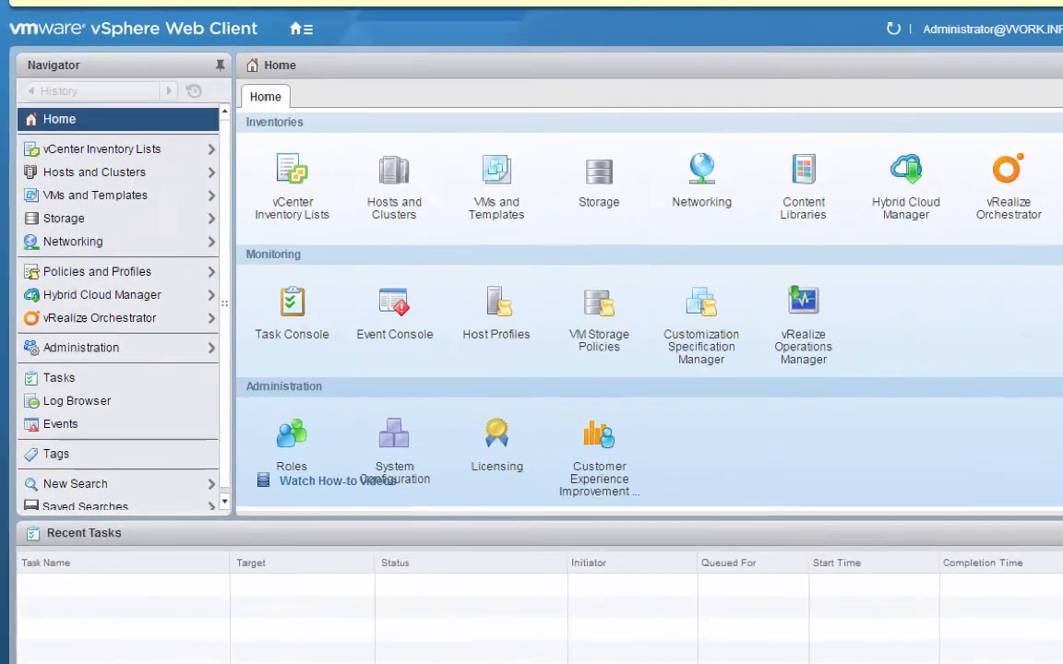
Step: In Hosts and Clusters, create a datacenter named vwork under vc.vvork.info
left_click(301, 226)
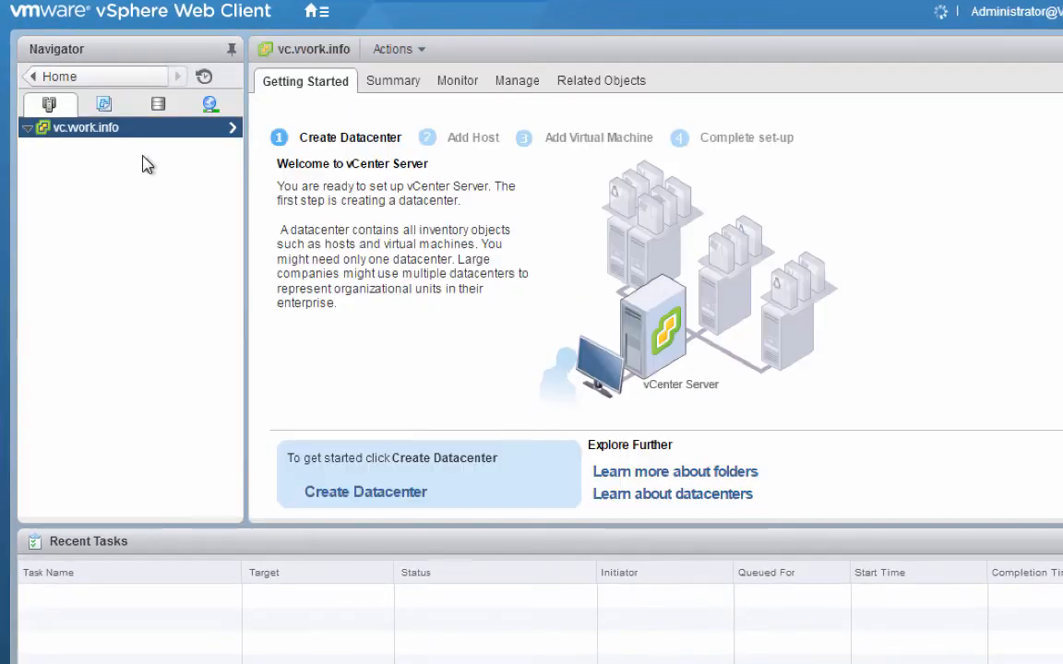
right_click(65, 133)
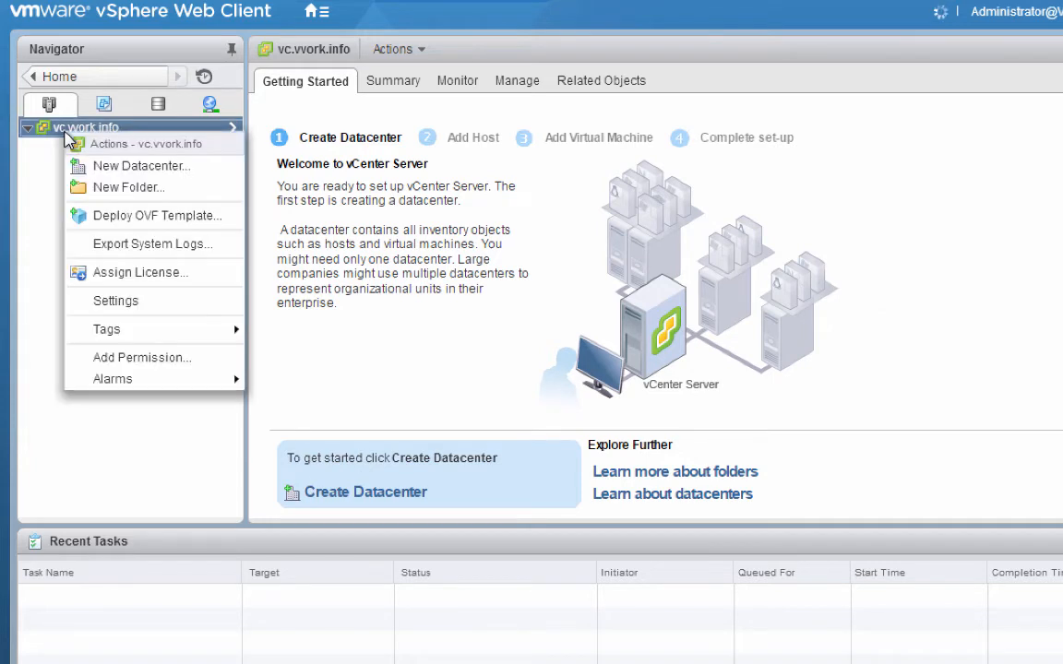
left_click(111, 175)
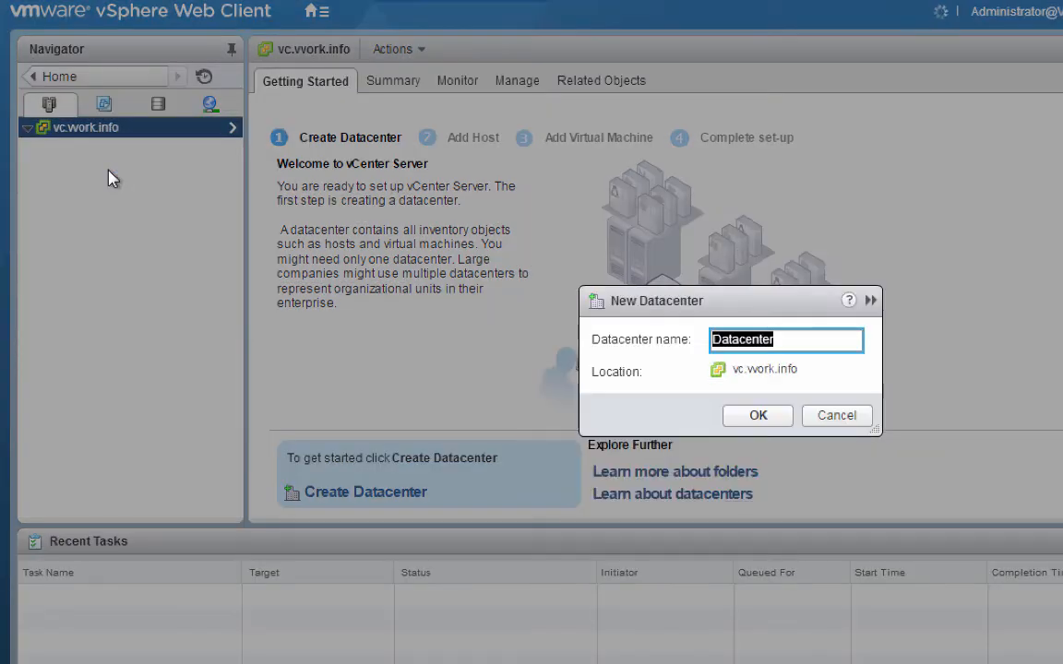
type("work")
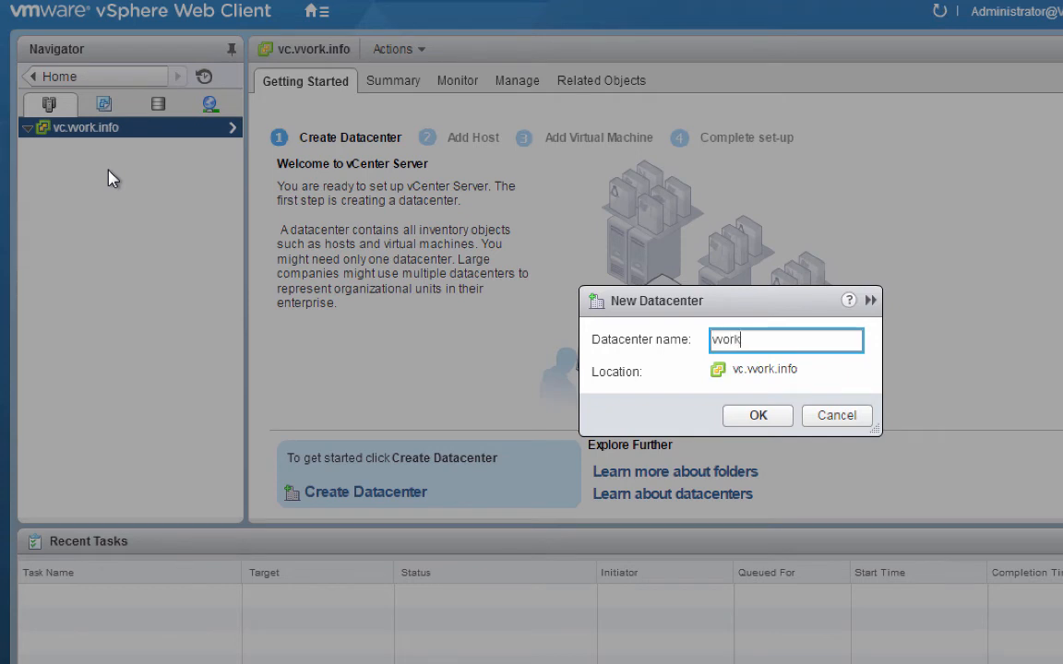
left_click(758, 417)
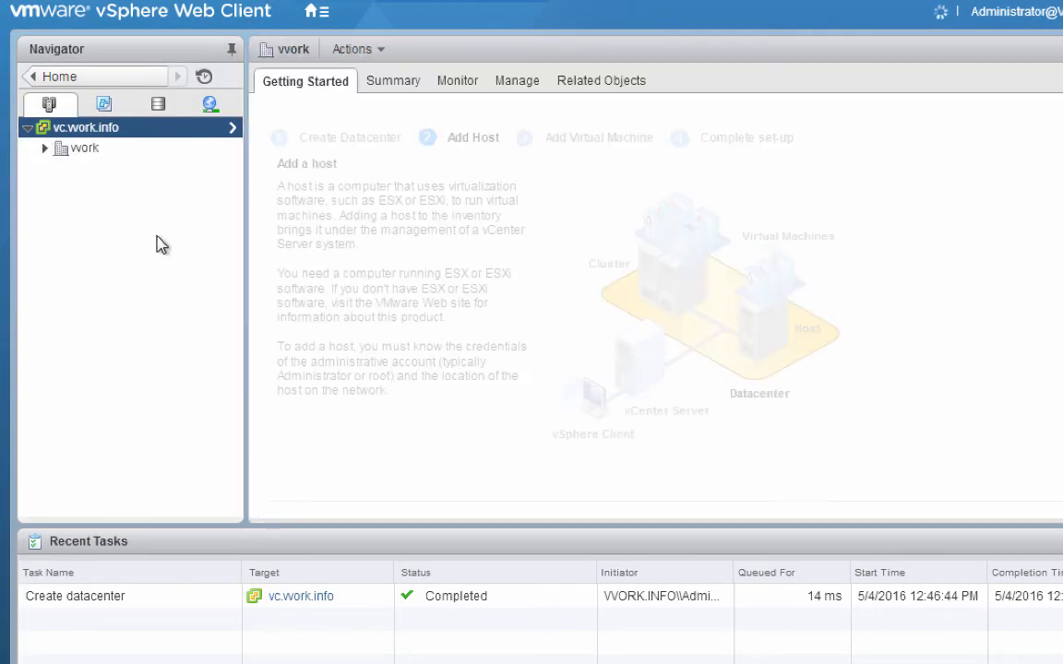
Step: Start adding host esxi01.vvork.info to datacenter vwork and continue to connection settings
left_click(45, 149)
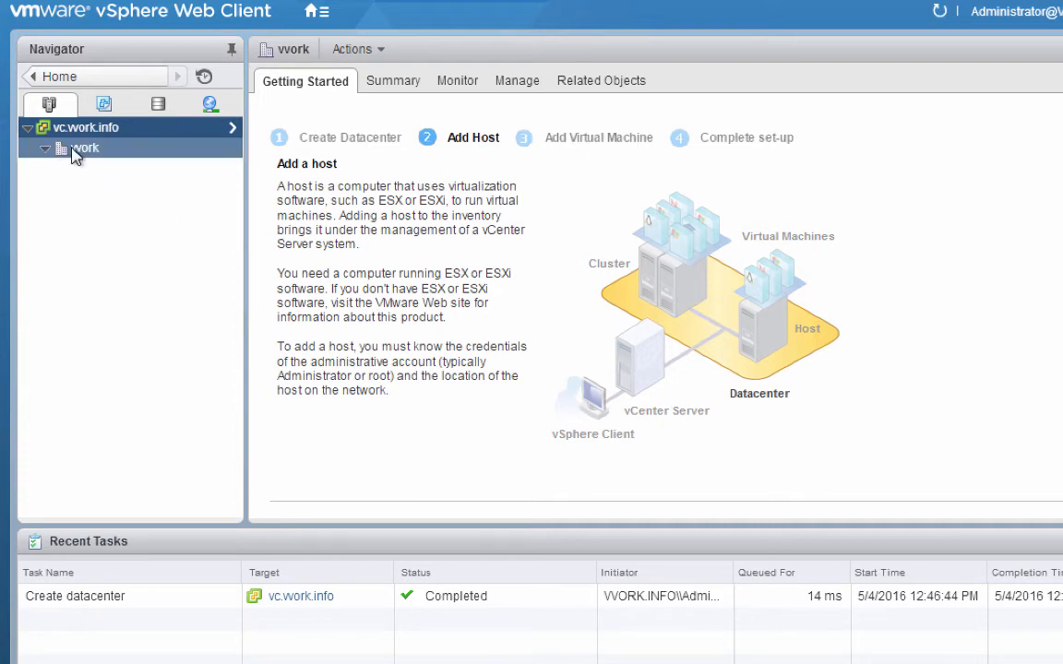
right_click(76, 152)
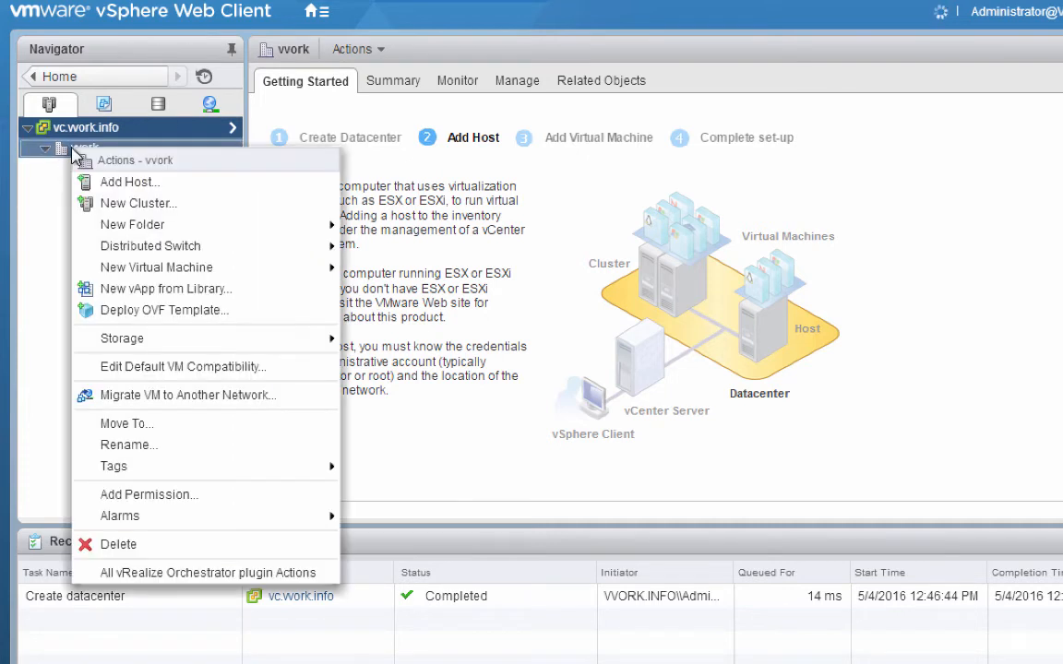
left_click(120, 183)
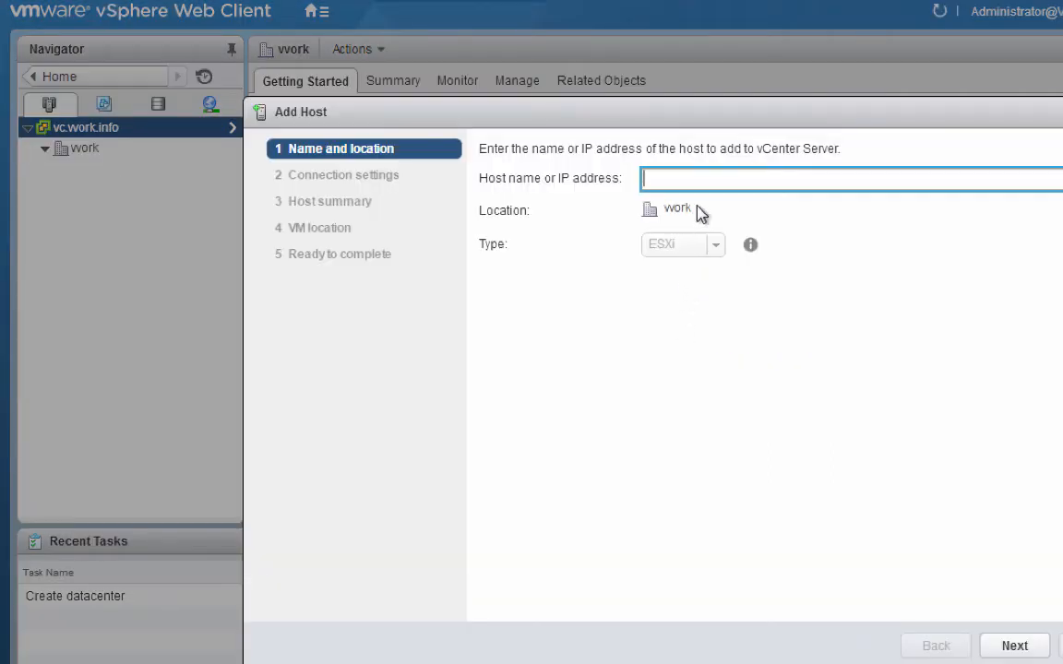
type("esxi01.work.info")
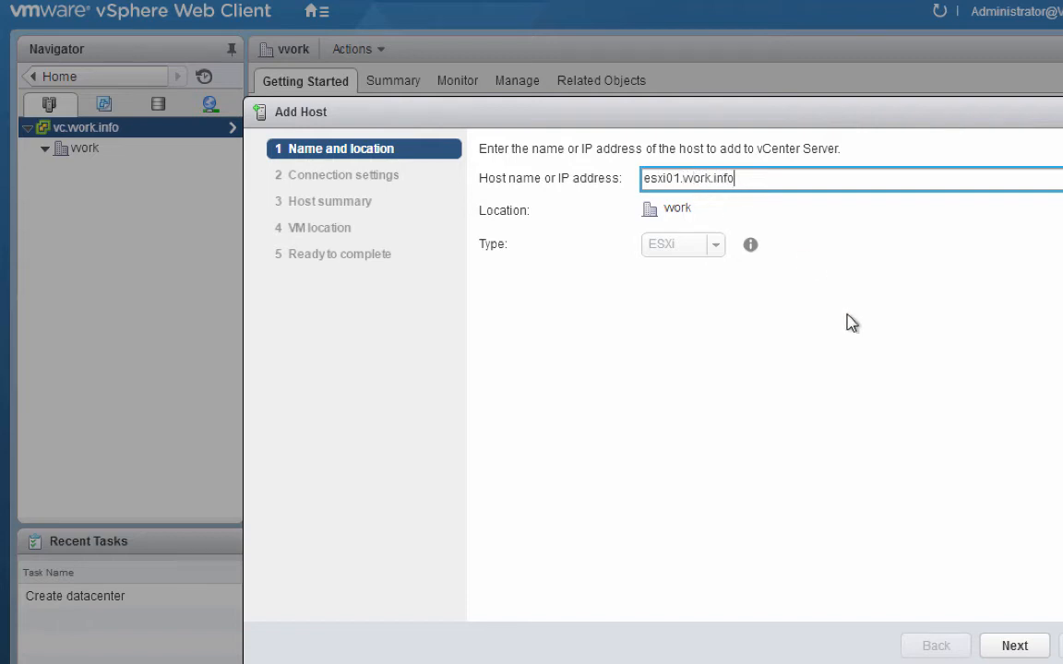
left_click(1017, 647)
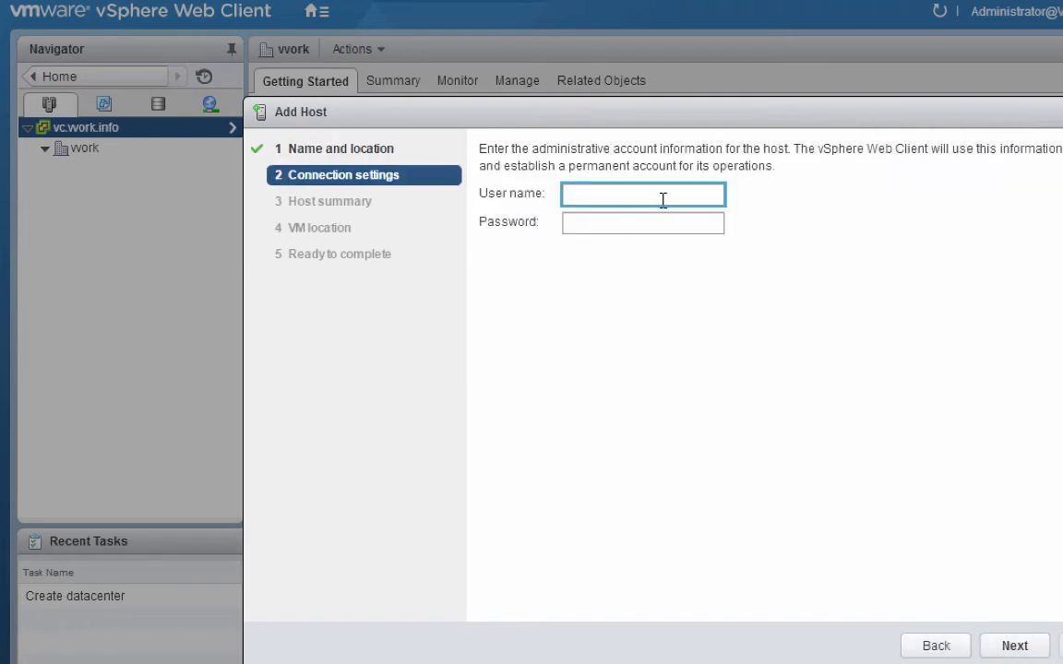
Step: Connect to the host as root with its password and accept the unverified certificate
type("root")
key("Tab")
type("**")
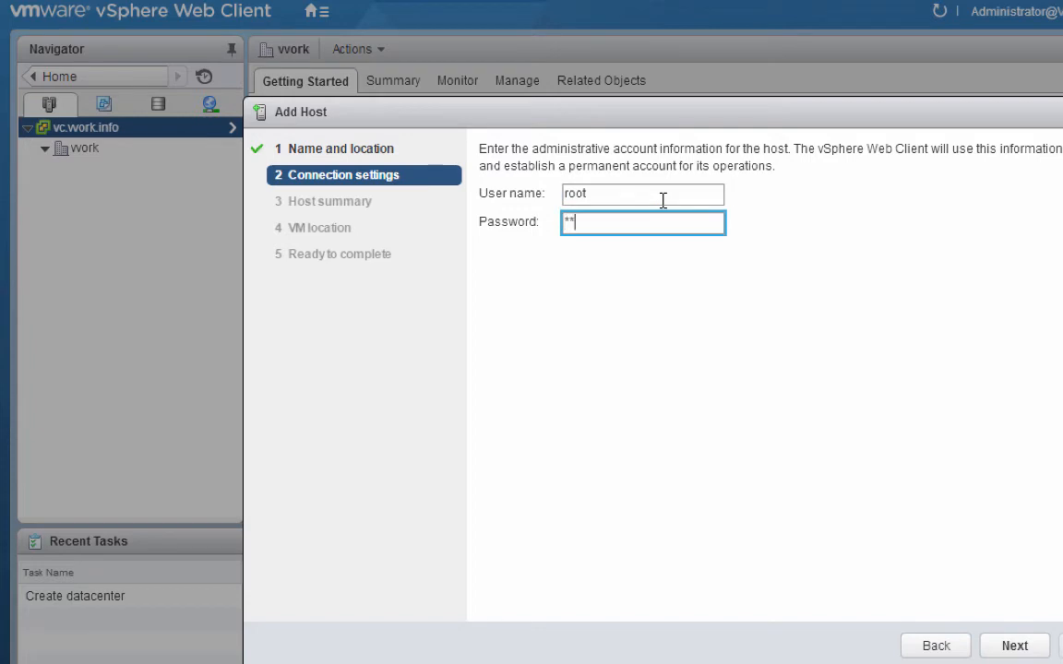
type("******")
left_click(1010, 645)
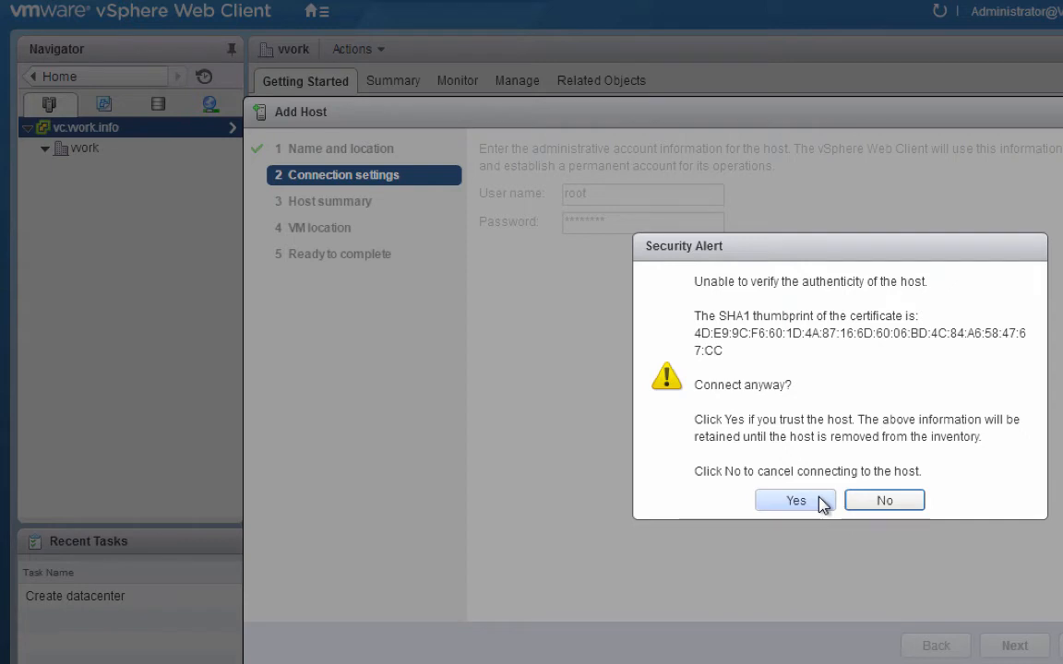
left_click(821, 501)
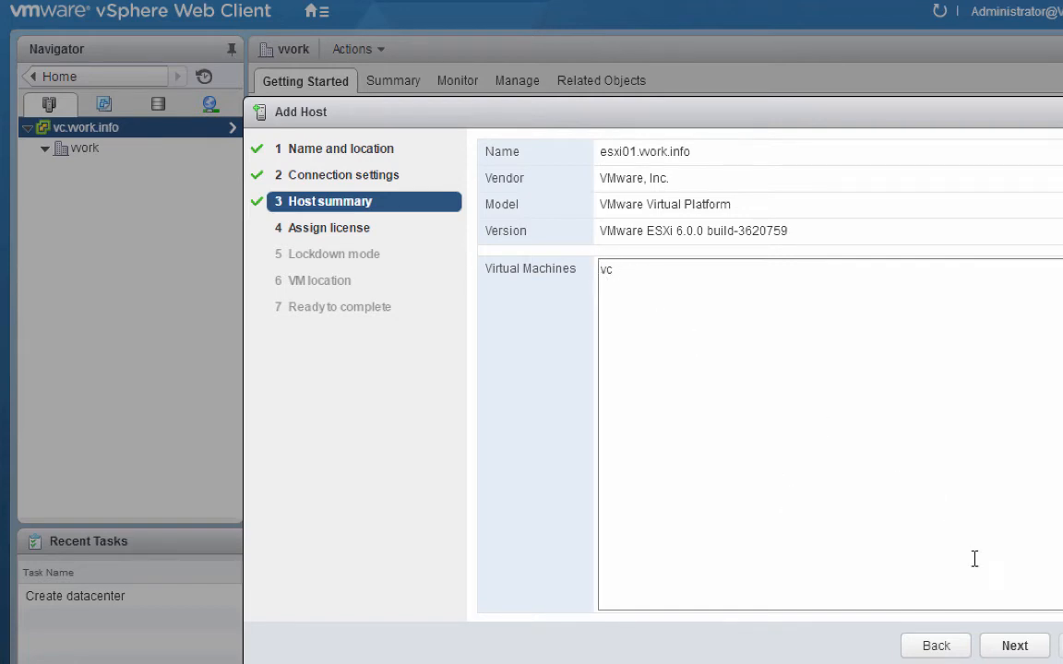
Step: Add esxi01 with the Evaluation License, lockdown mode disabled and VM location vwork
left_click(1012, 646)
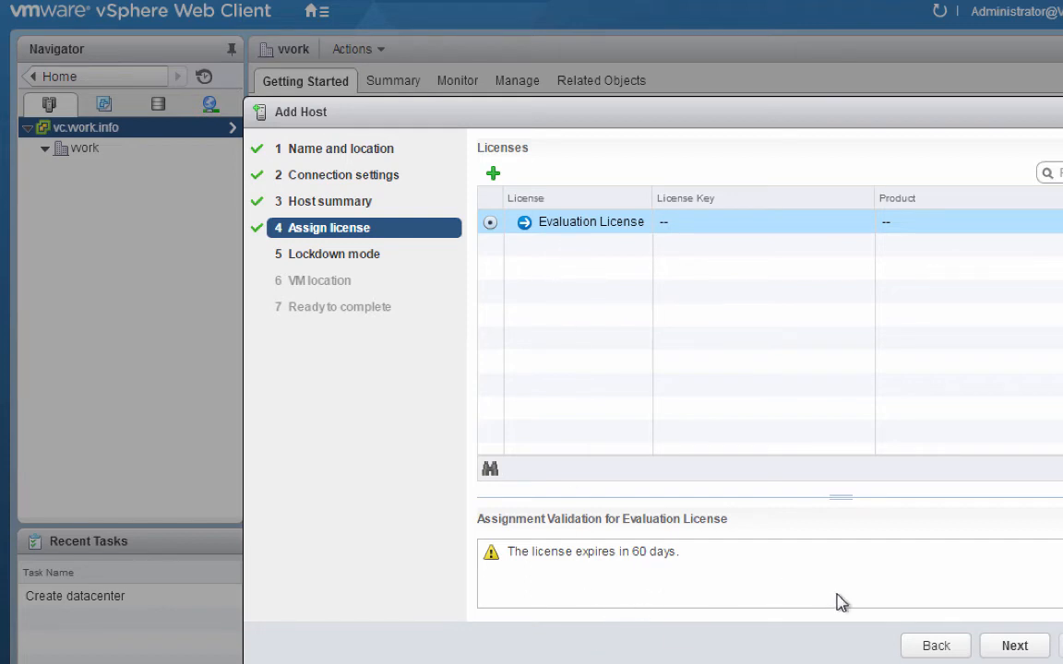
left_click(1000, 653)
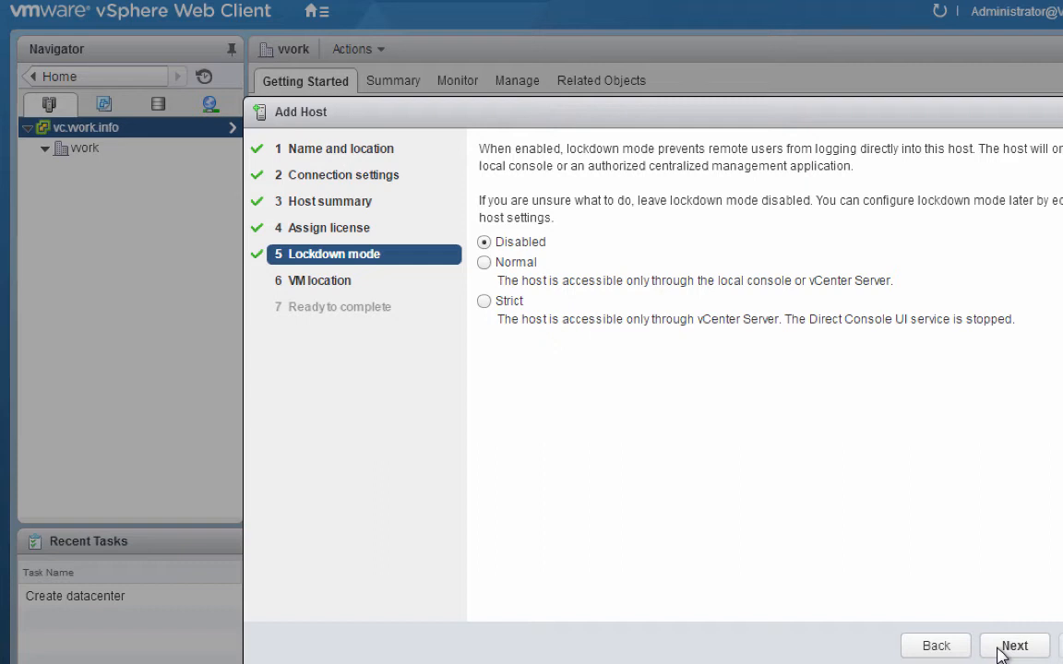
left_click(1000, 654)
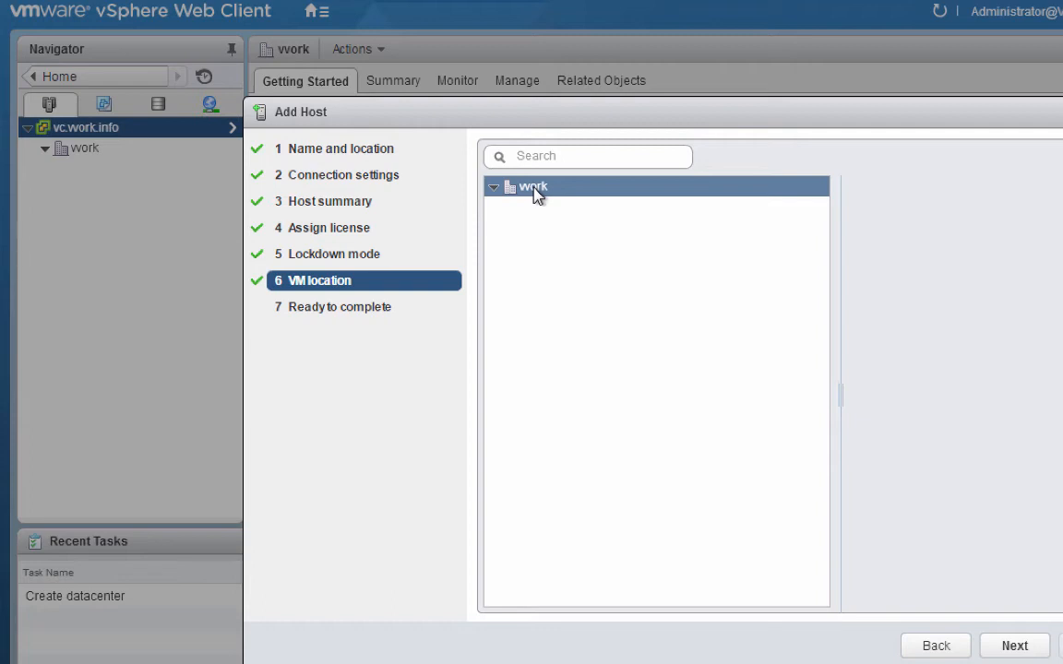
left_click(1015, 647)
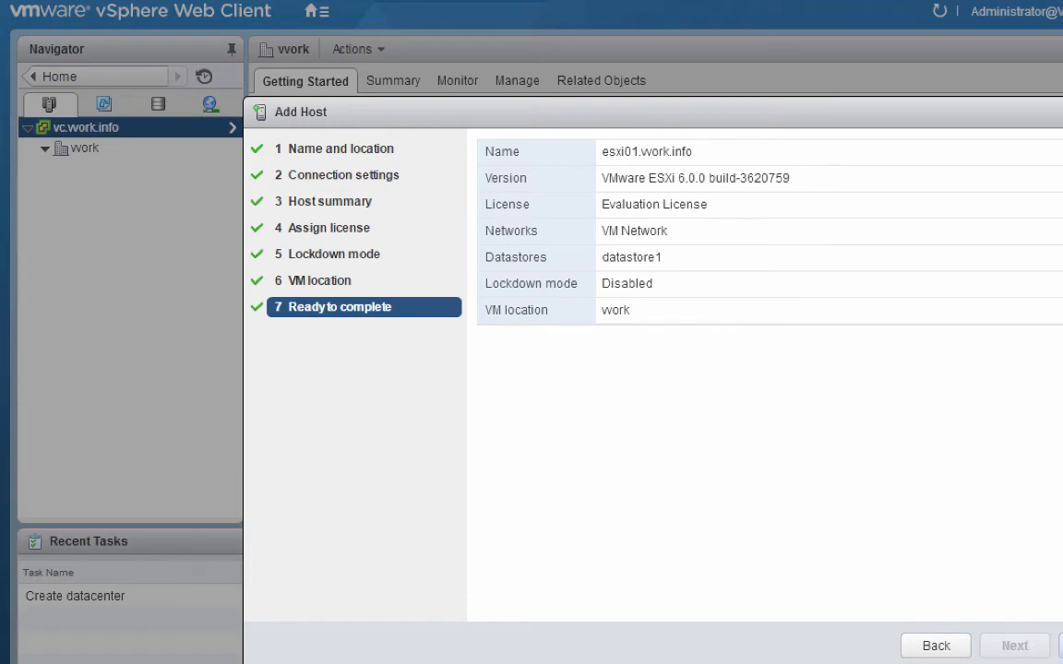
left_click(1061, 646)
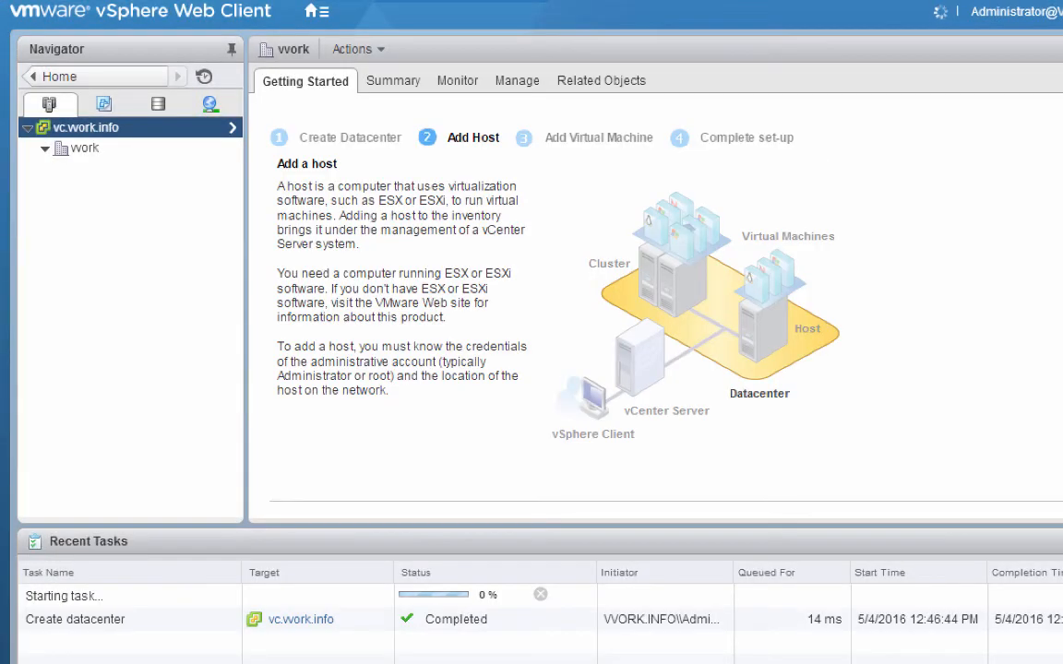
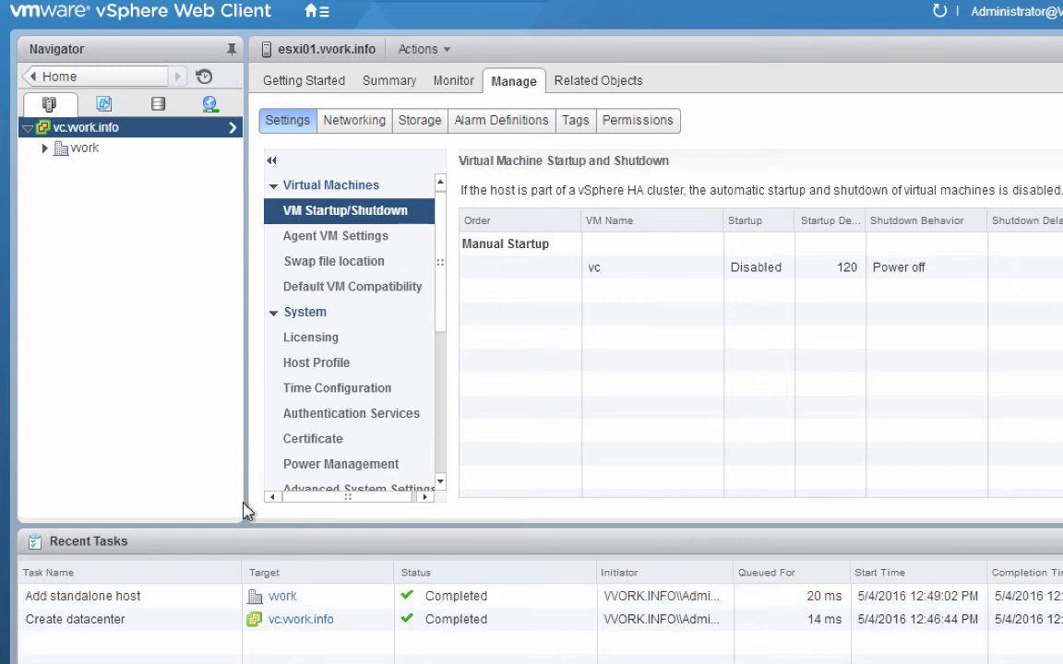
Step: Expand the work datacenter and select host esxi01 to see its VM startup settings
left_click(44, 147)
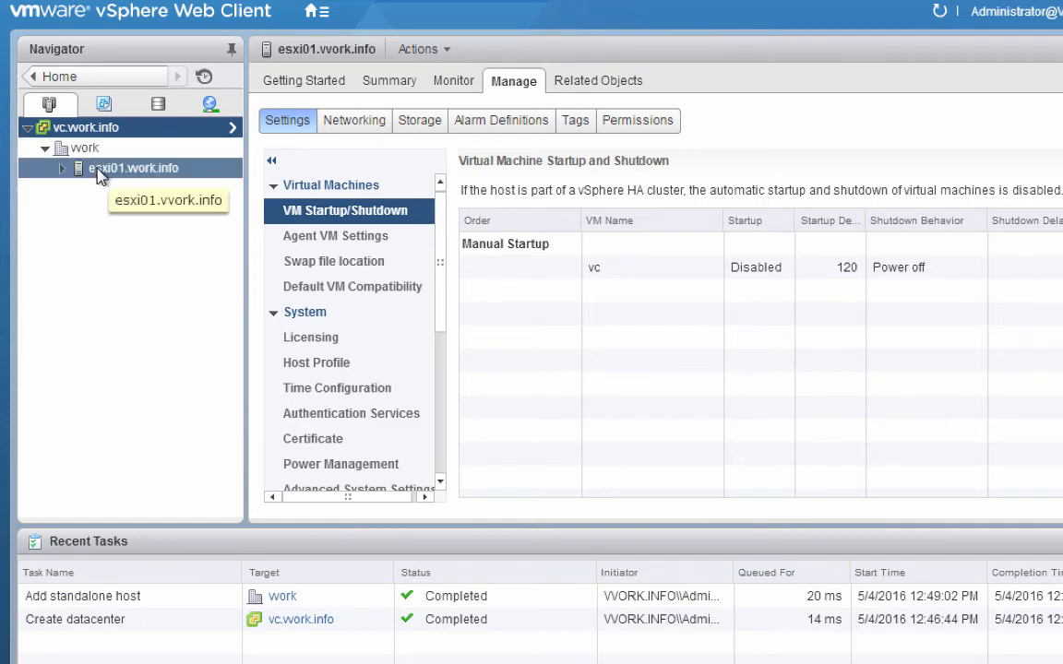
left_click(98, 170)
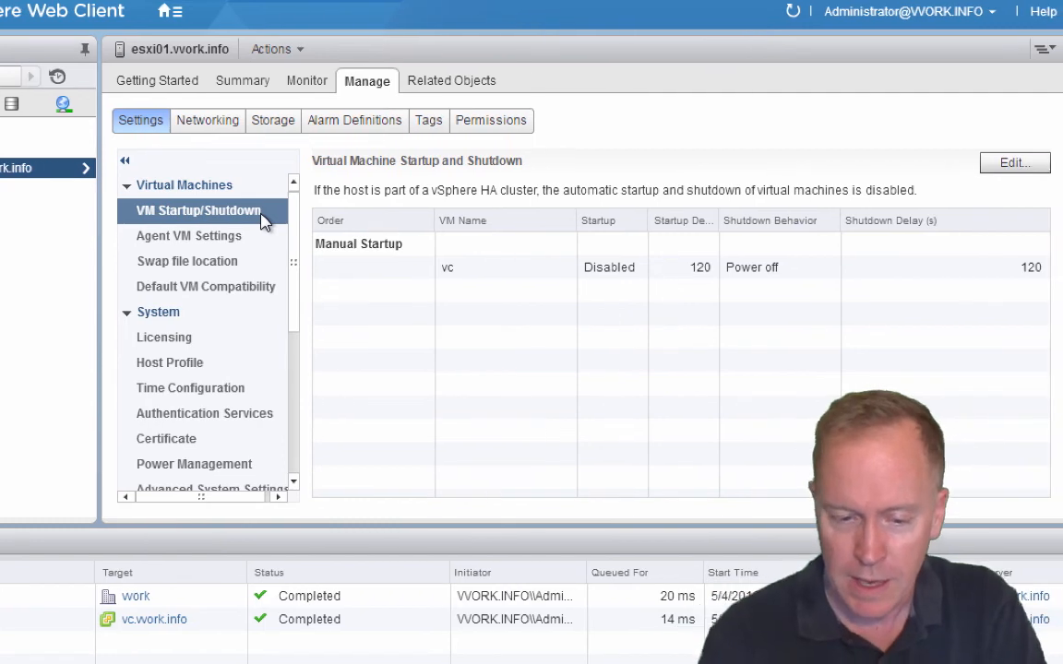
Step: Let esxi01 start VMs with the system and move vc to first in Automatic Startup
left_click(1013, 163)
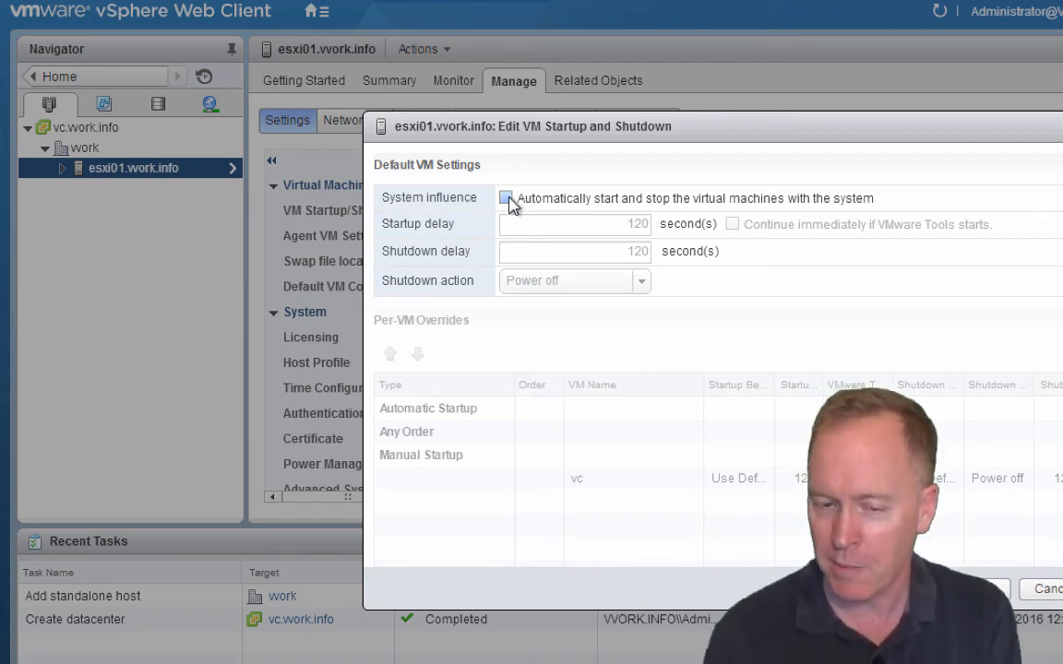
left_click(505, 198)
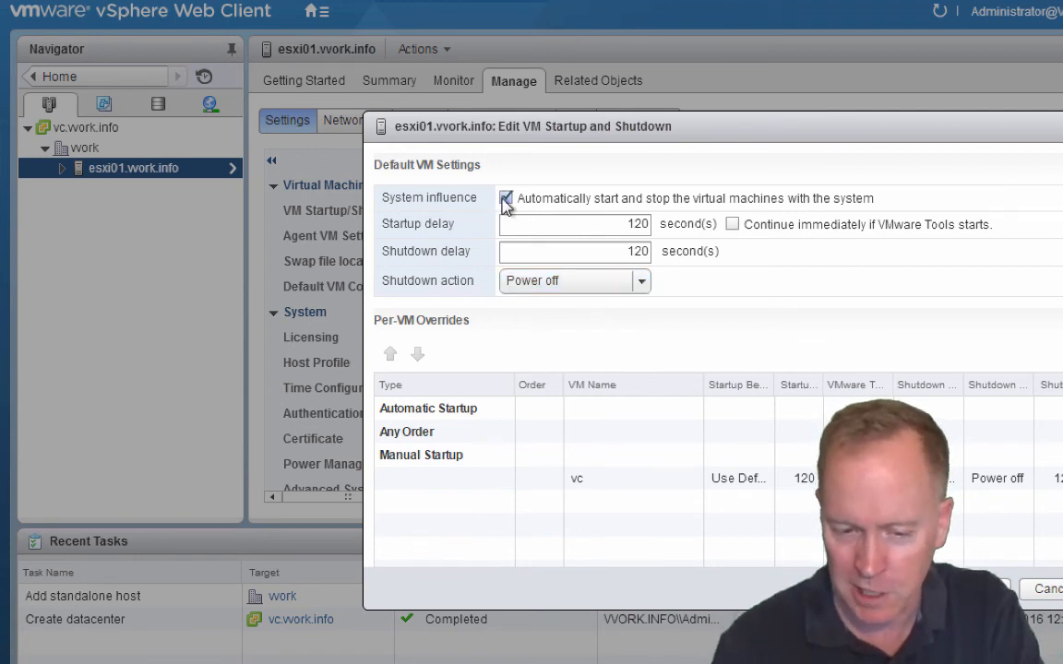
left_click(607, 486)
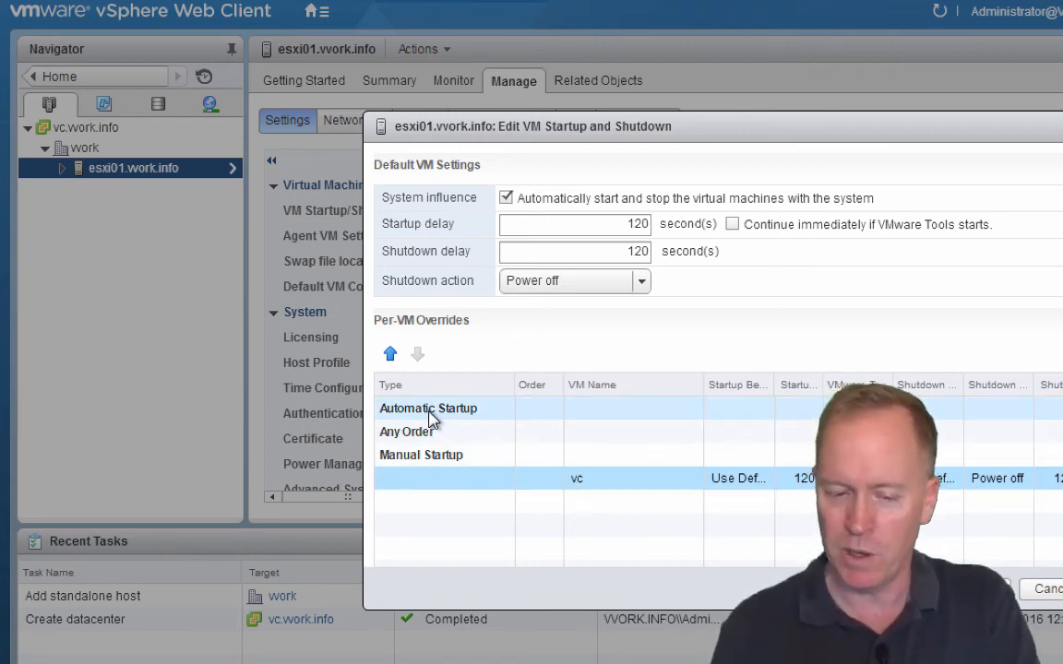
left_click(390, 355)
left_click(390, 355)
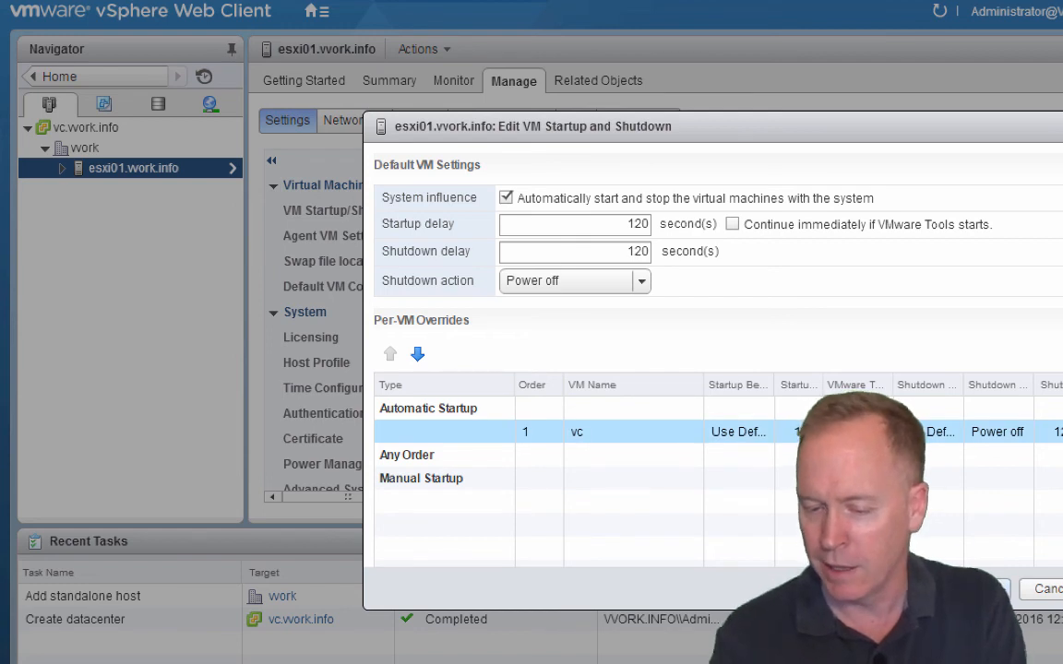
left_click(998, 588)
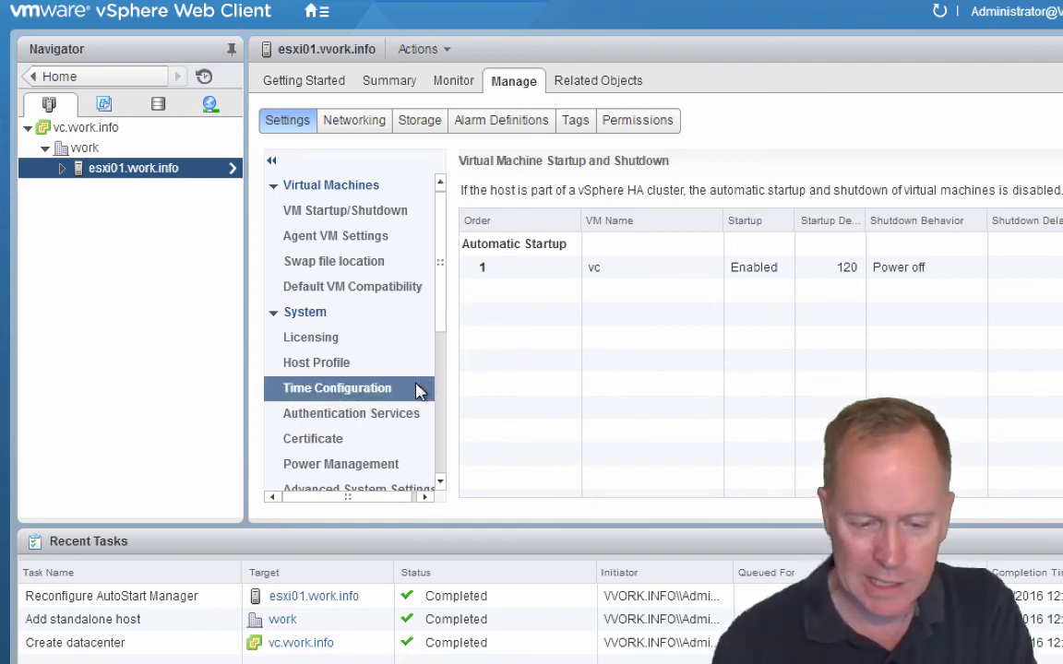
Step: Set esxi01 to Network Time Protocol with server time.nist.gov, starting with host, and start the service
left_click(399, 394)
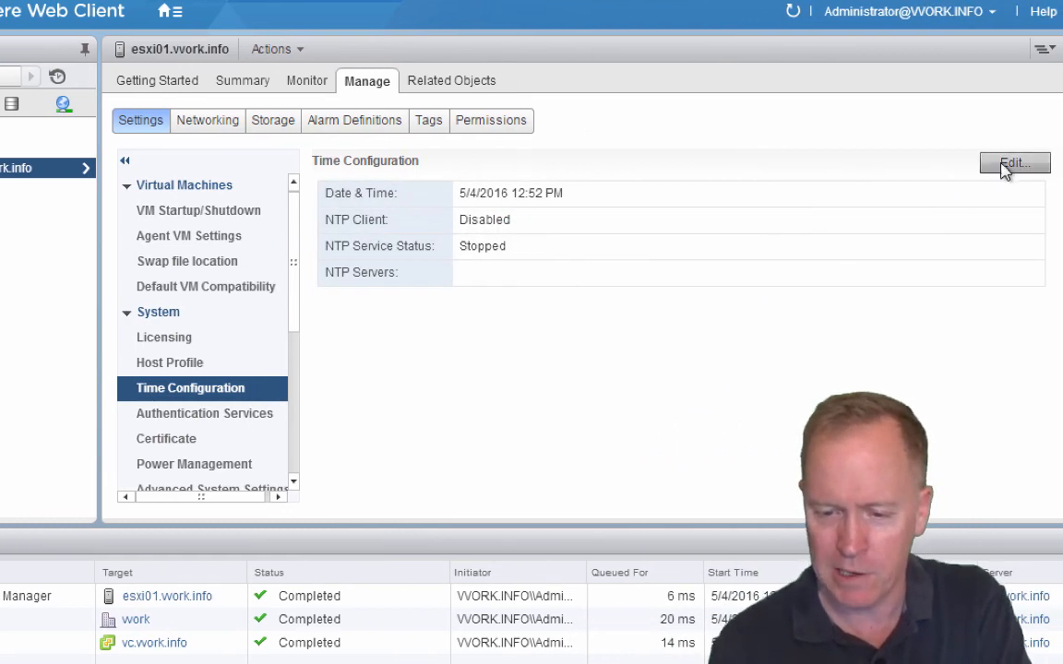
left_click(1012, 165)
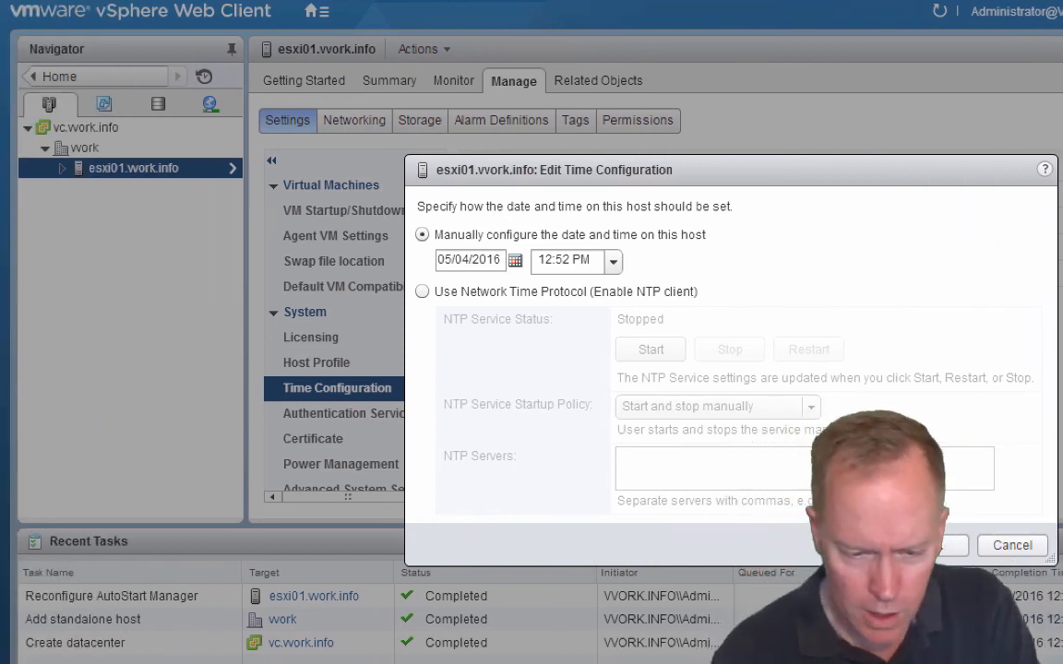
left_click(423, 291)
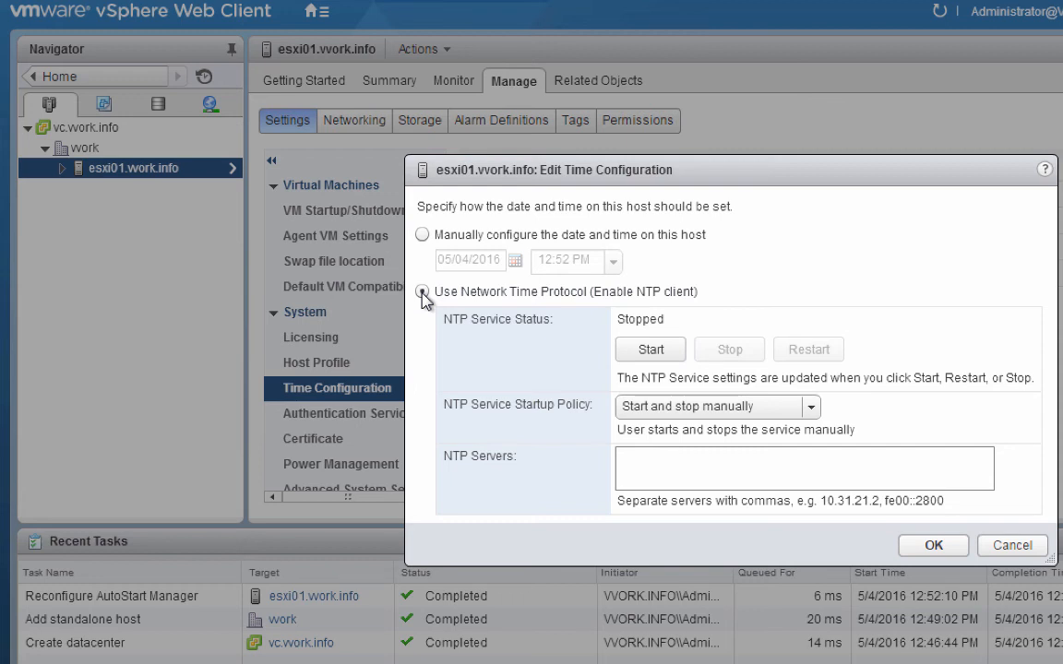
left_click(421, 293)
left_click(653, 409)
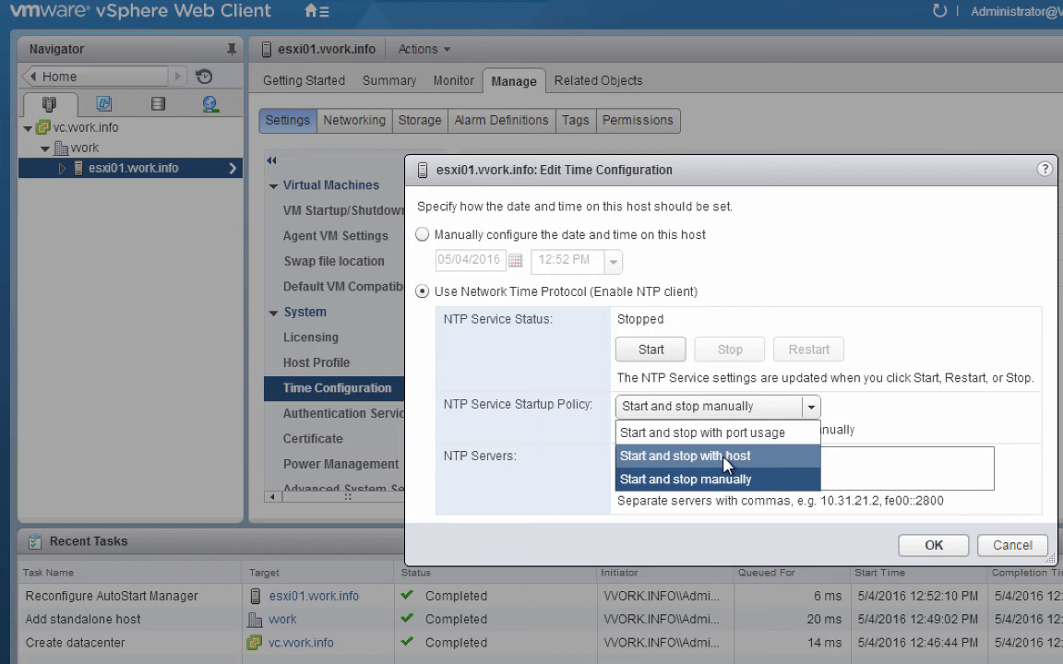
left_click(725, 458)
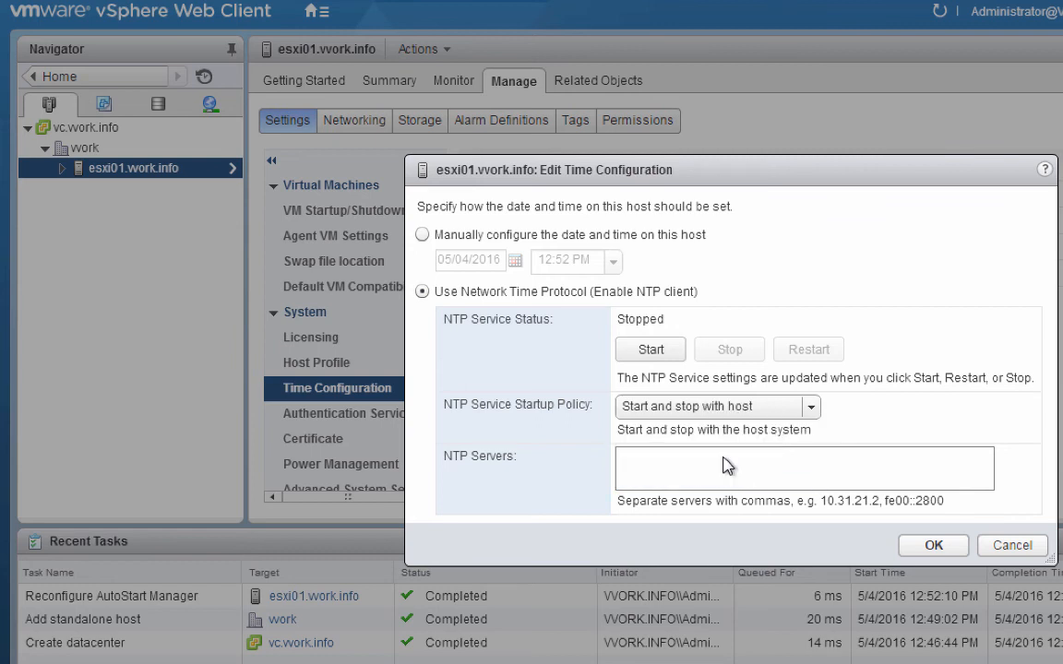
left_click(725, 464)
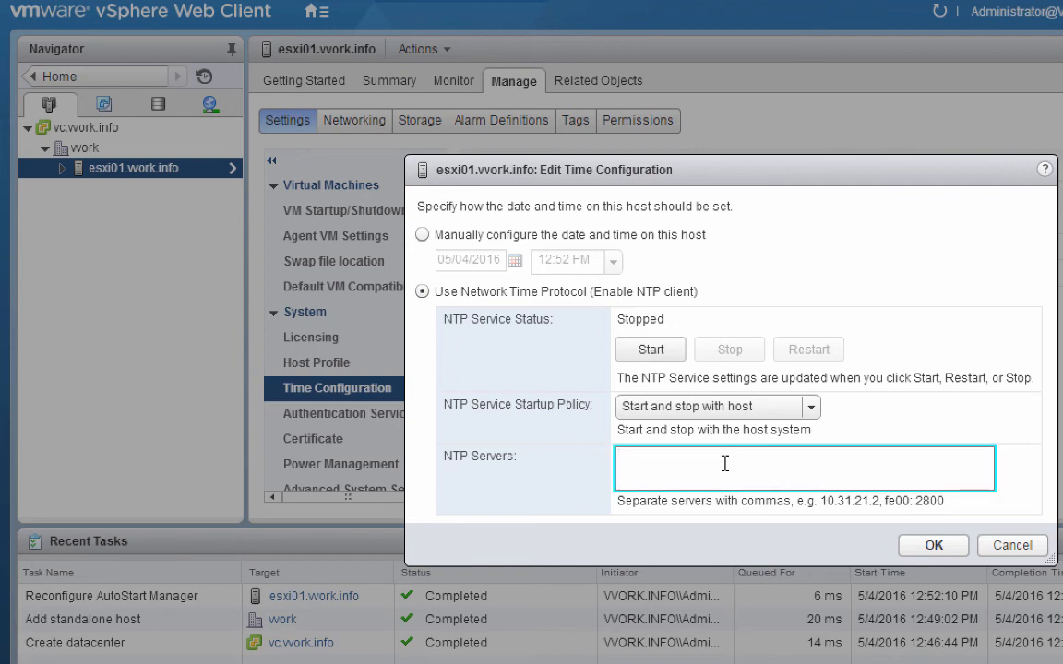
type("time.nist.gov")
left_click(675, 358)
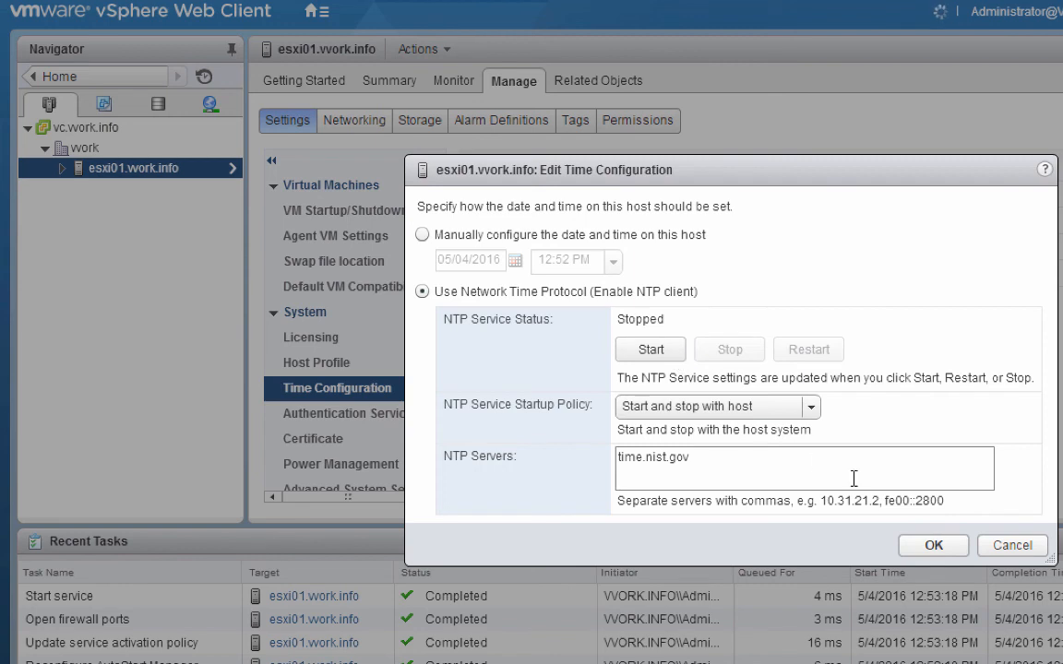
left_click(930, 546)
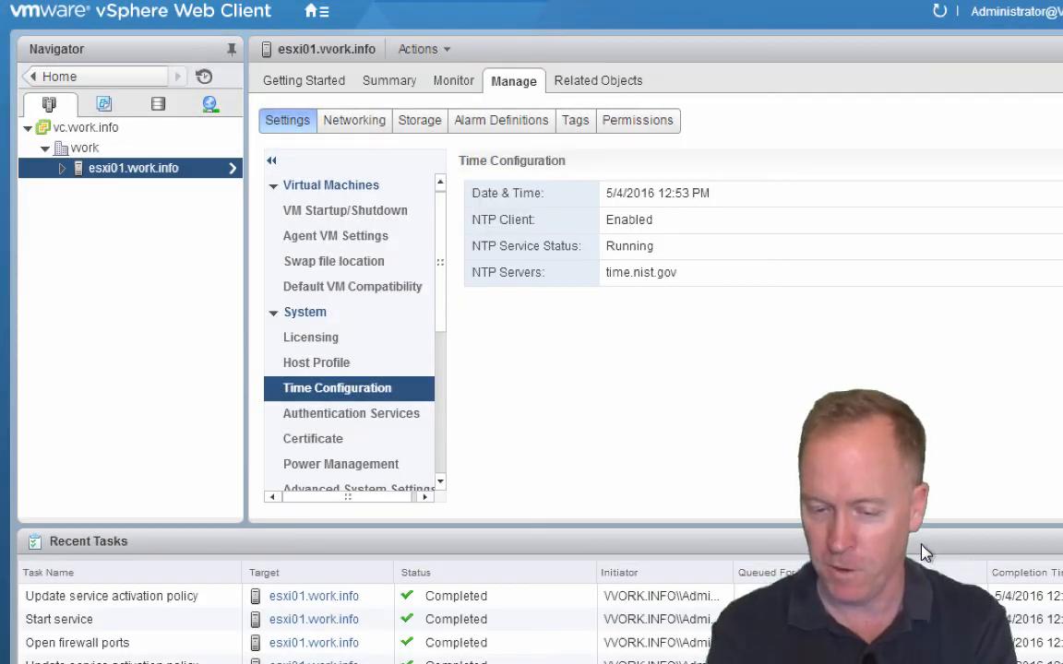
Step: Start adding host esxi02.work.info, connect as root with its password, and accept the certificate
right_click(84, 153)
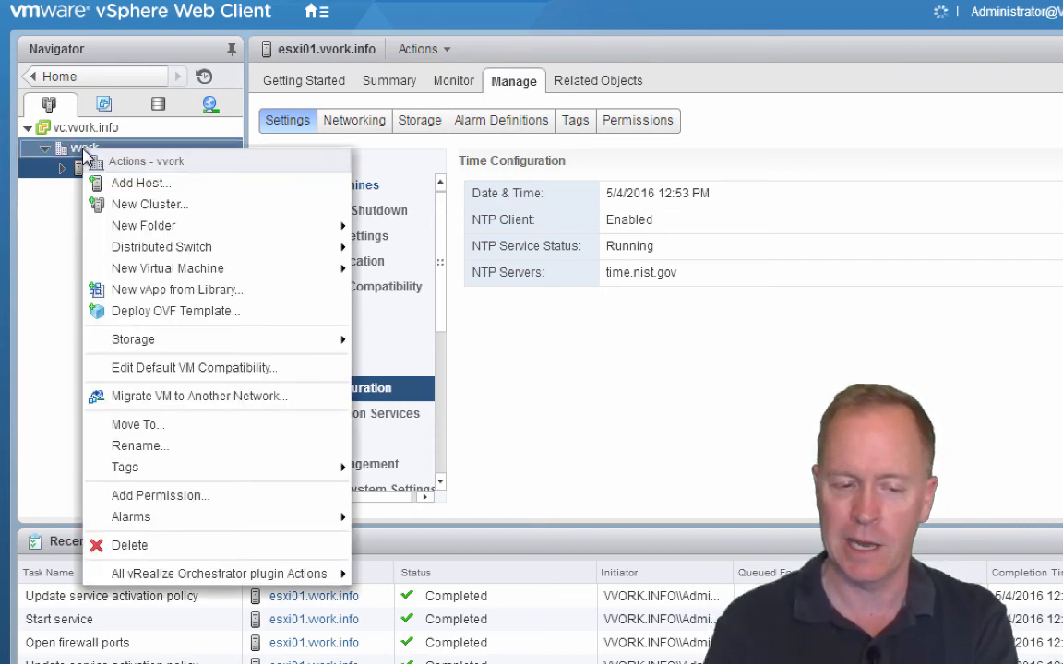
left_click(139, 183)
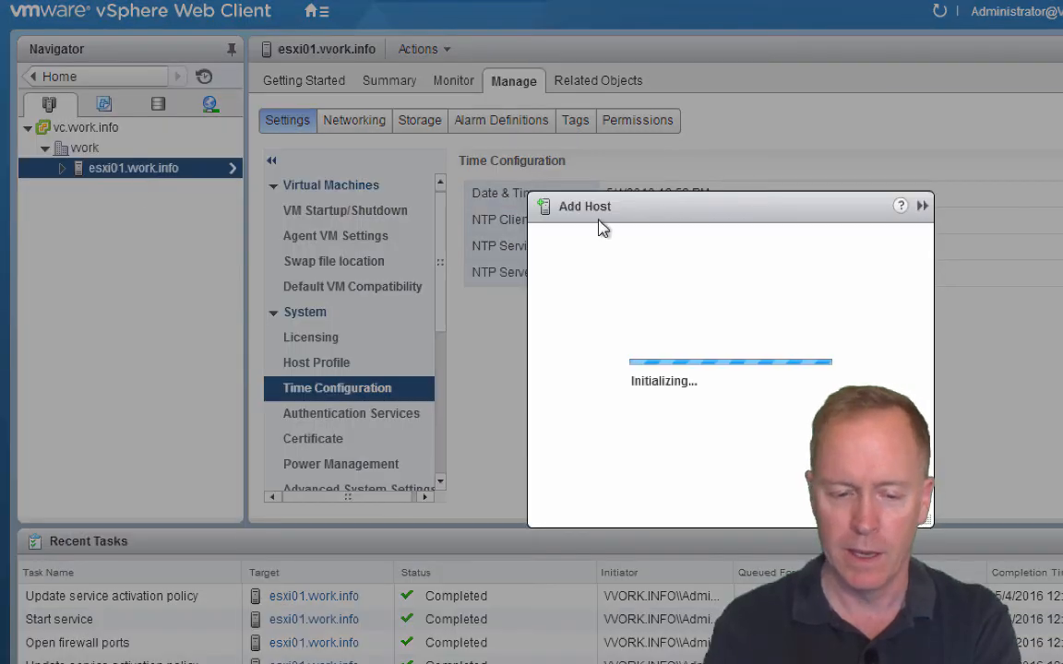
type("esxi02")
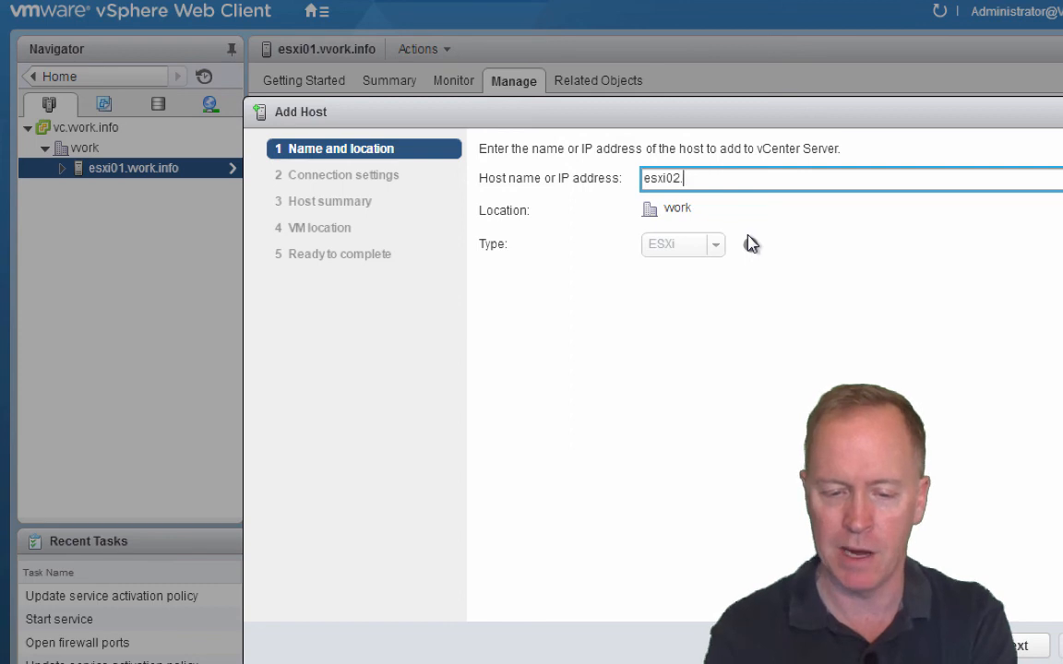
type(".work.info")
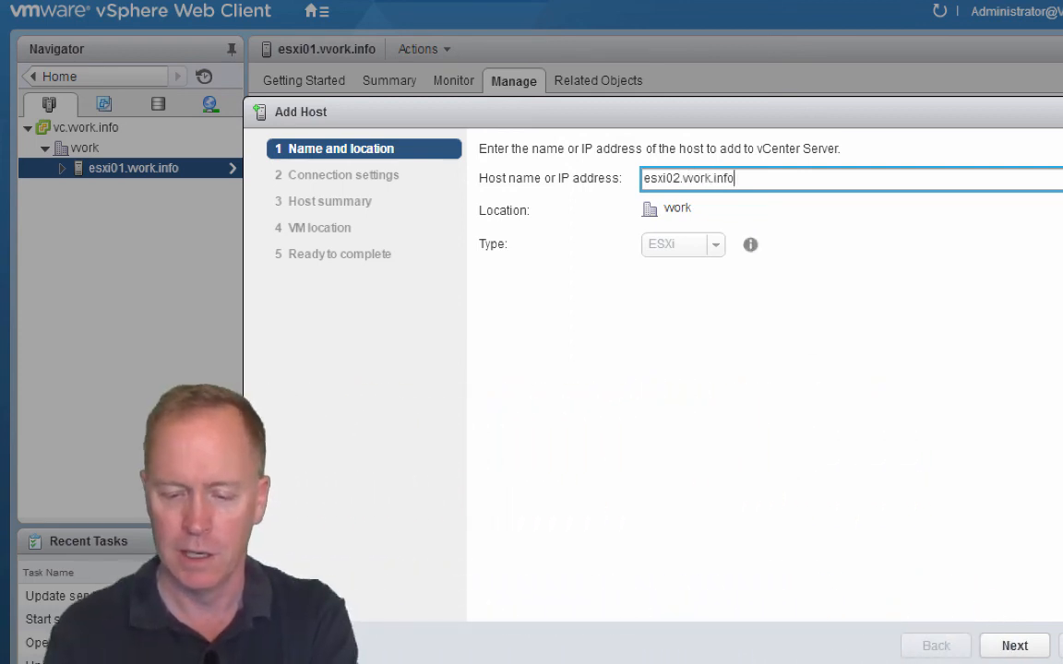
left_click(1038, 646)
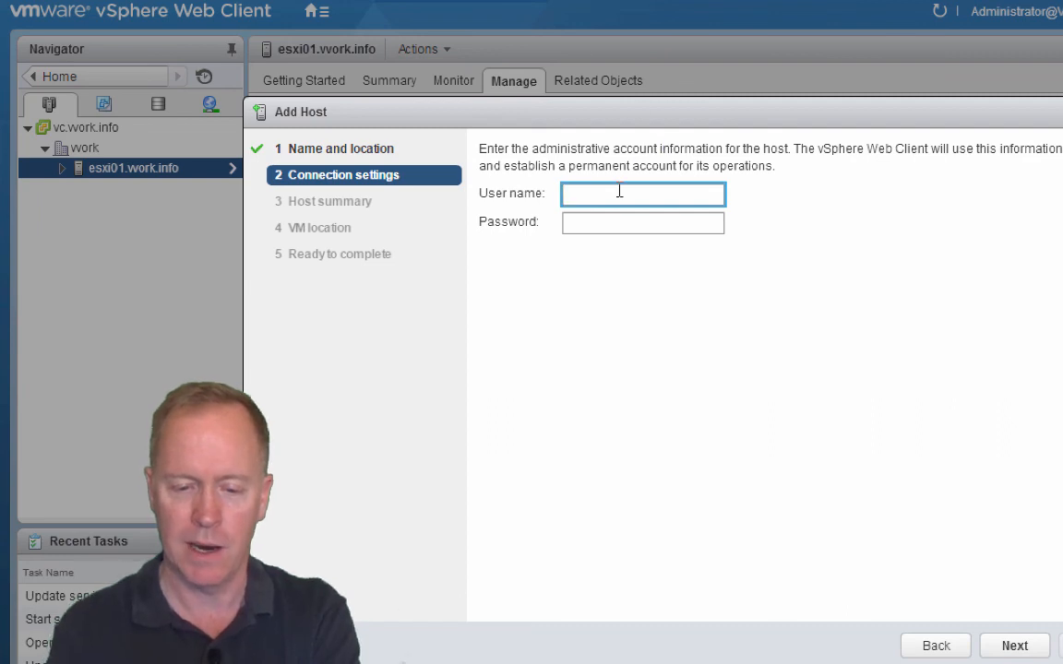
type("root")
key("Tab")
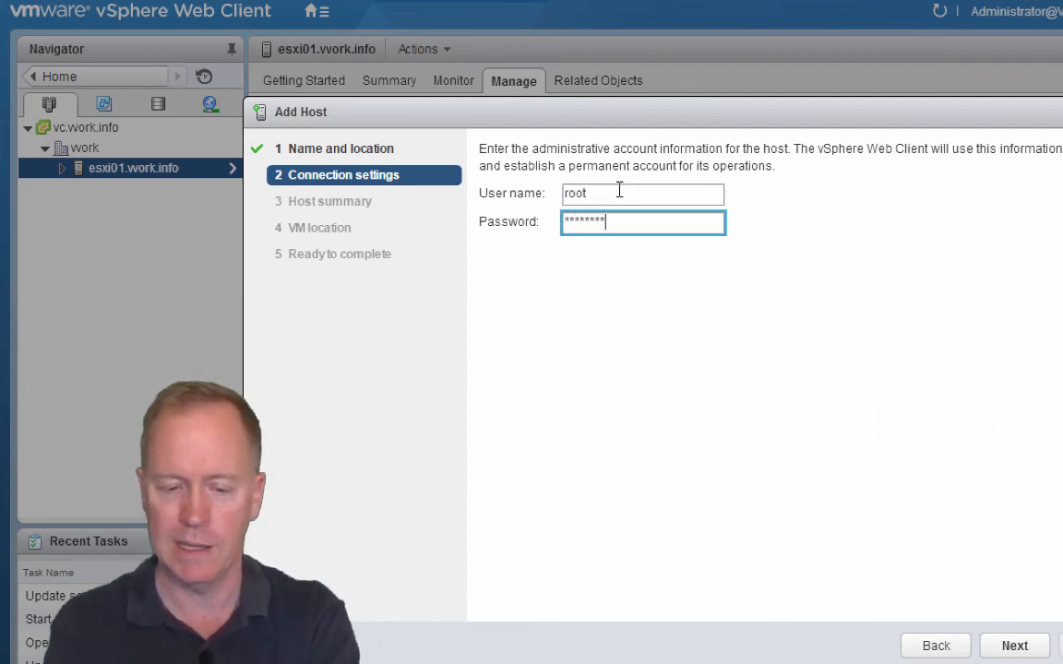
left_click(1012, 650)
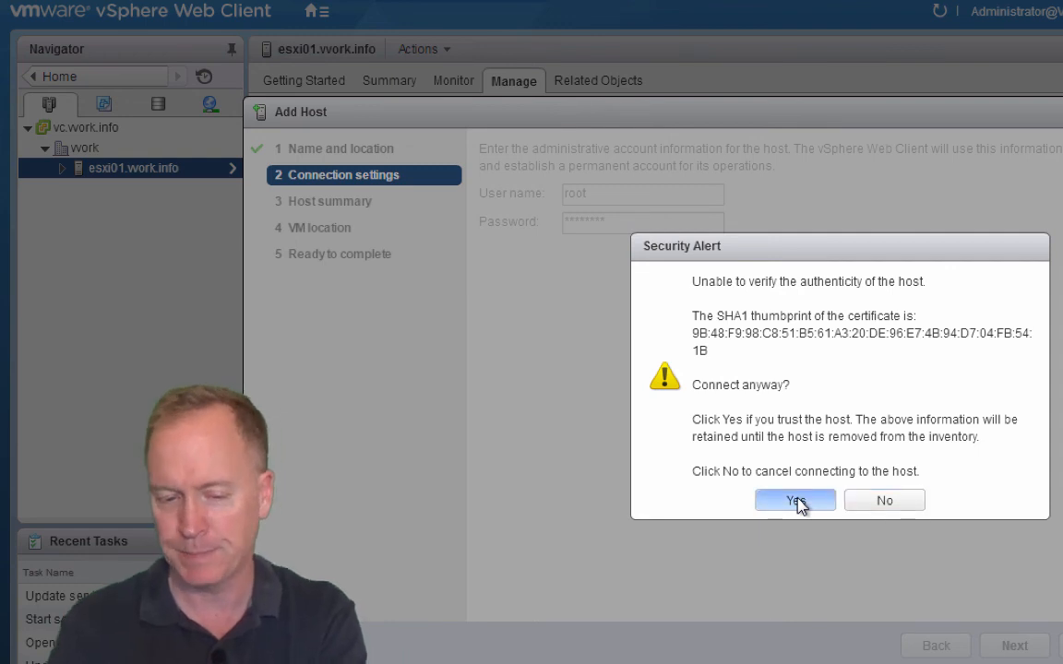
left_click(798, 502)
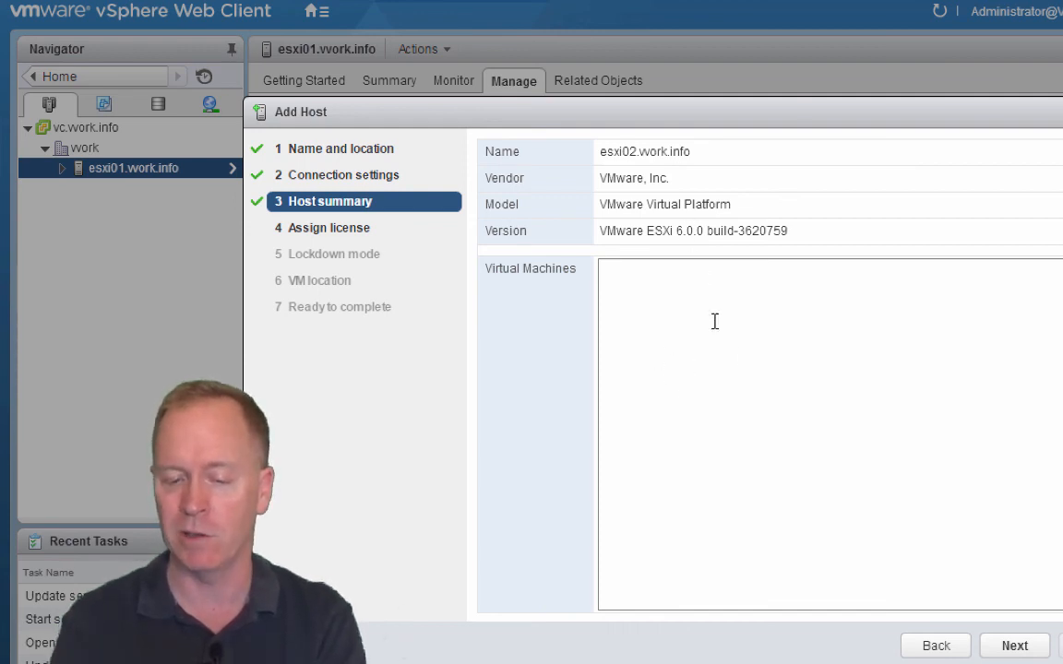
Step: Finish adding esxi02 with Evaluation License, lockdown mode disabled and VM location work
left_click(1013, 648)
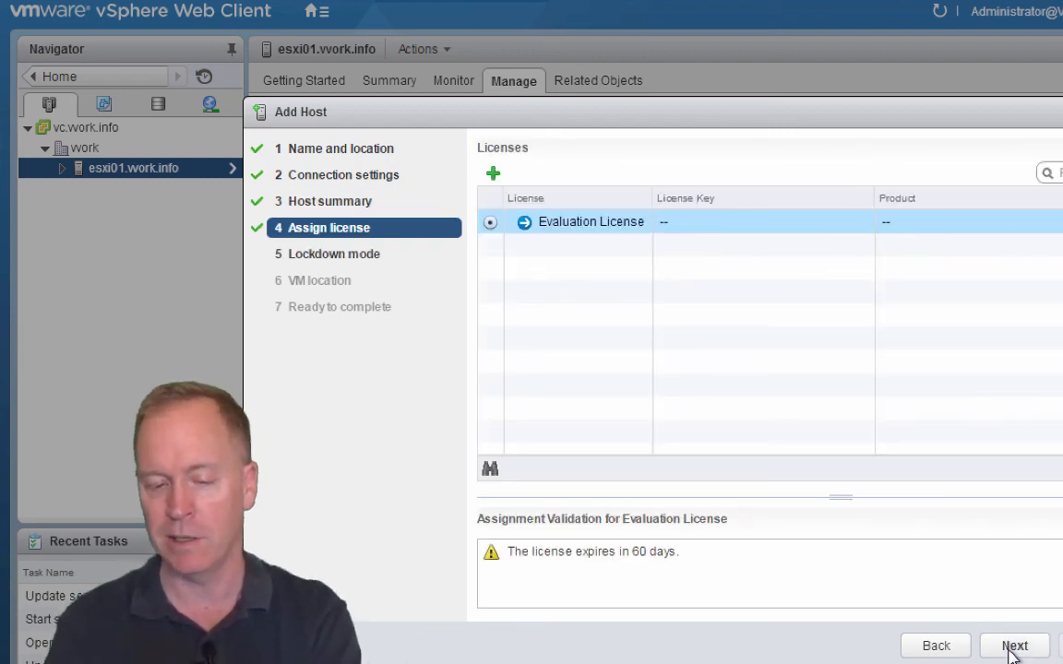
left_click(1012, 648)
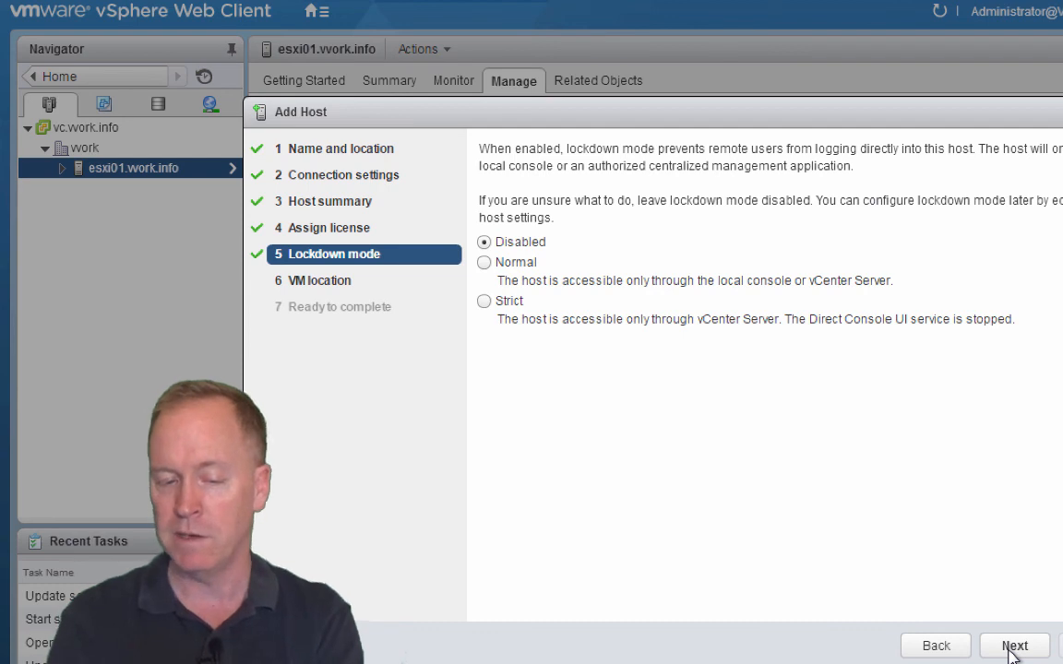
left_click(1013, 649)
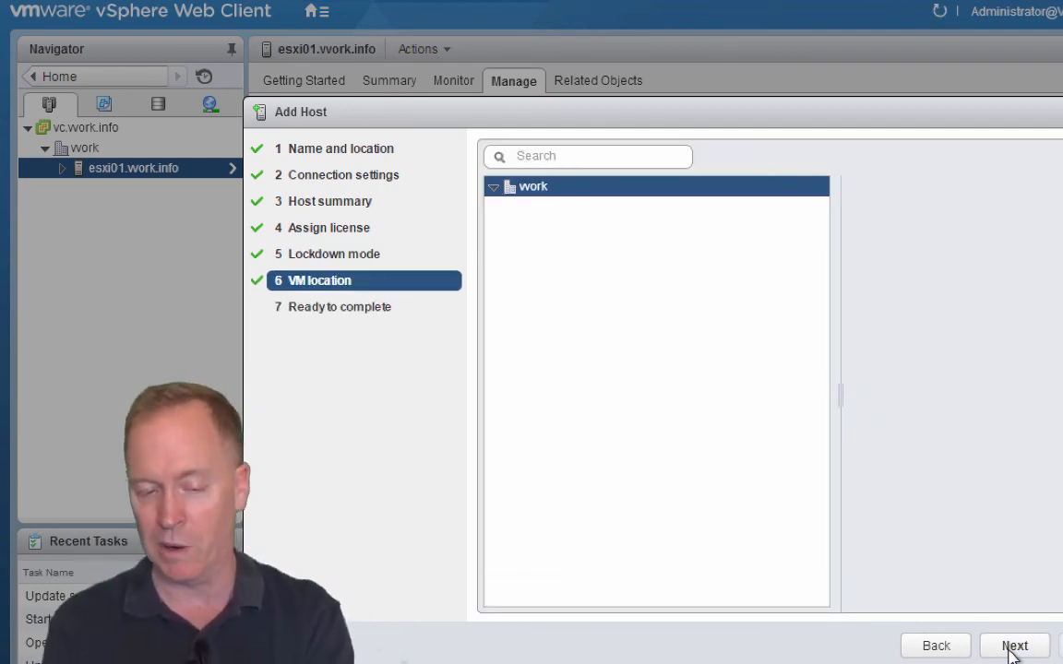
left_click(1012, 648)
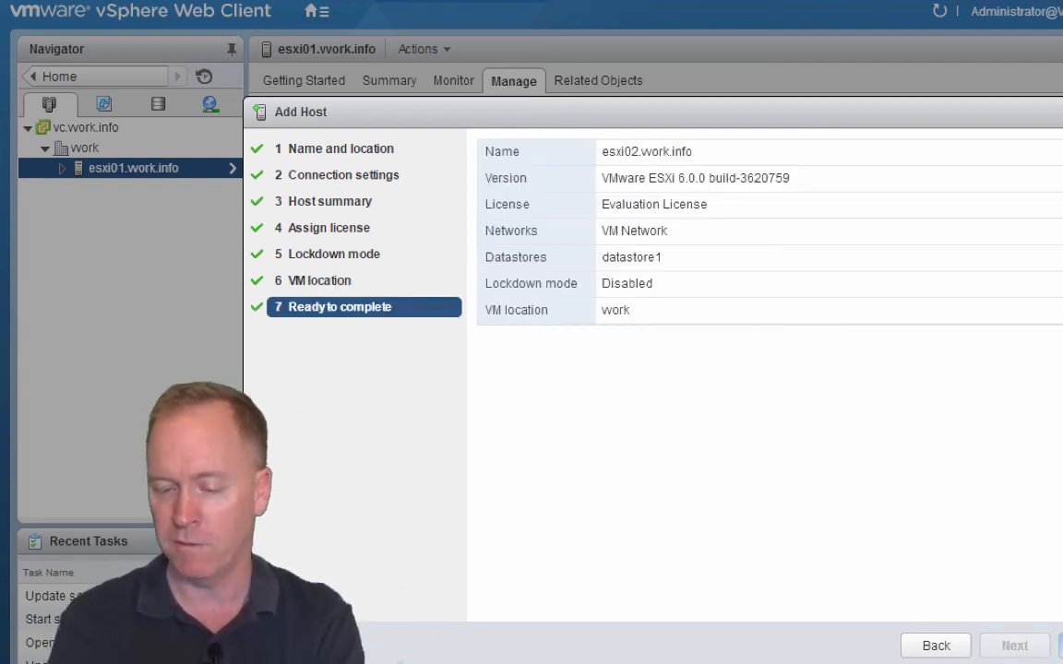
left_click(1061, 646)
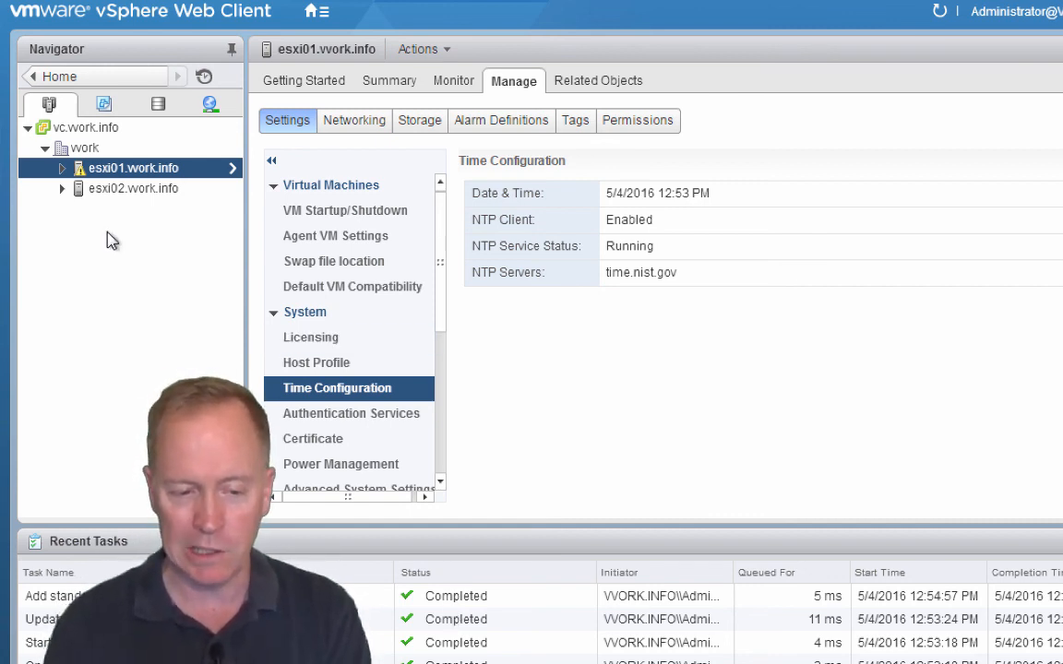
Step: Configure esxi02 to use NTP server time.nist.gov, starting with host, and start the service
left_click(112, 190)
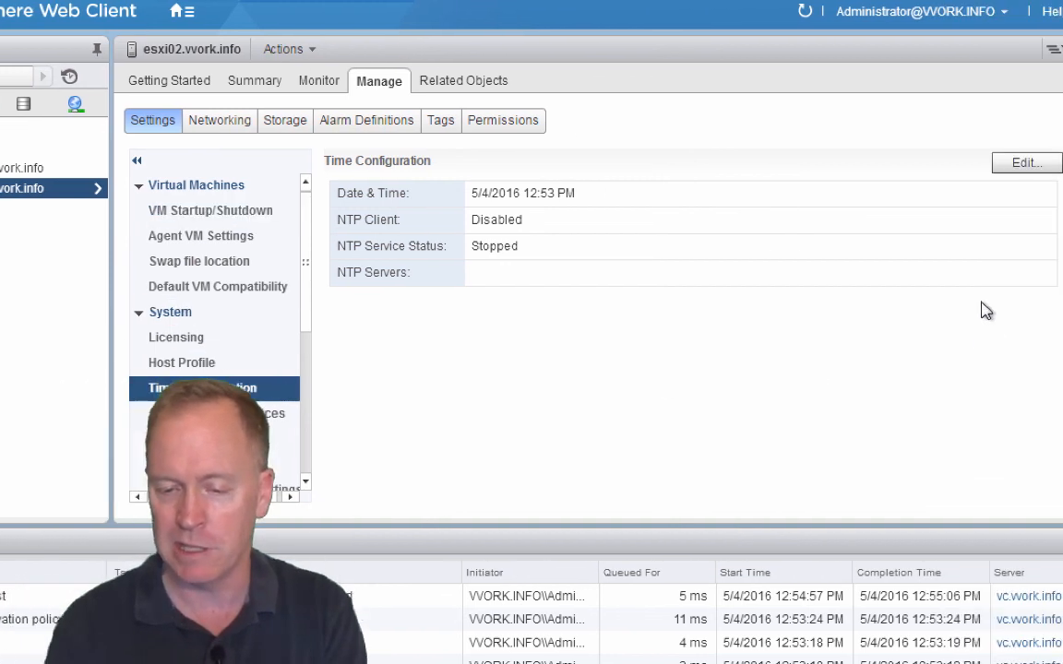
left_click(1014, 168)
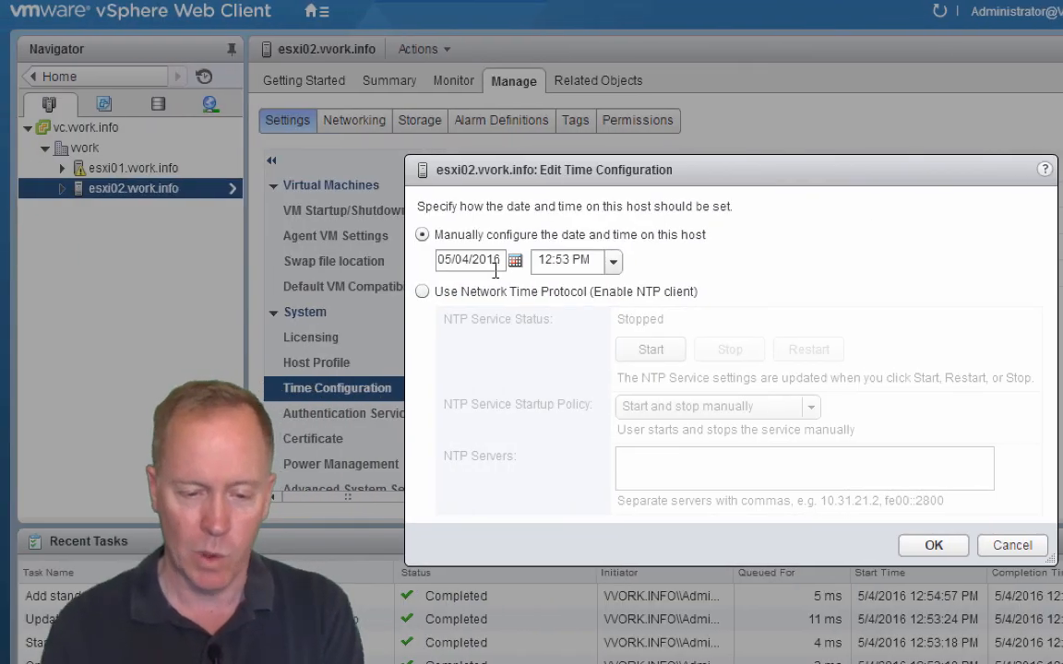
left_click(422, 293)
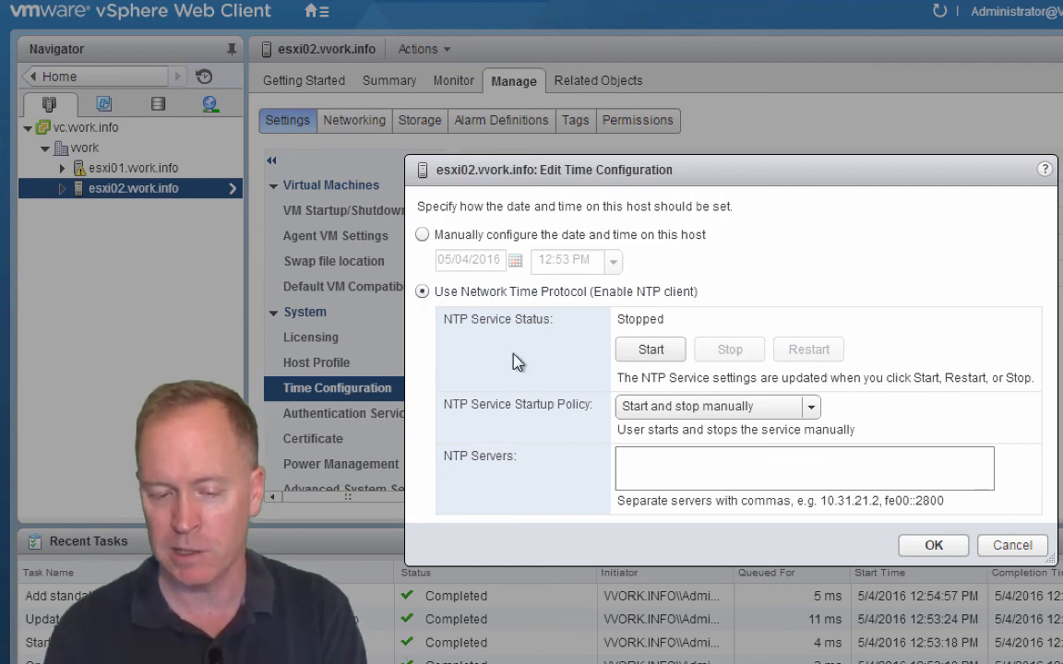
left_click(681, 406)
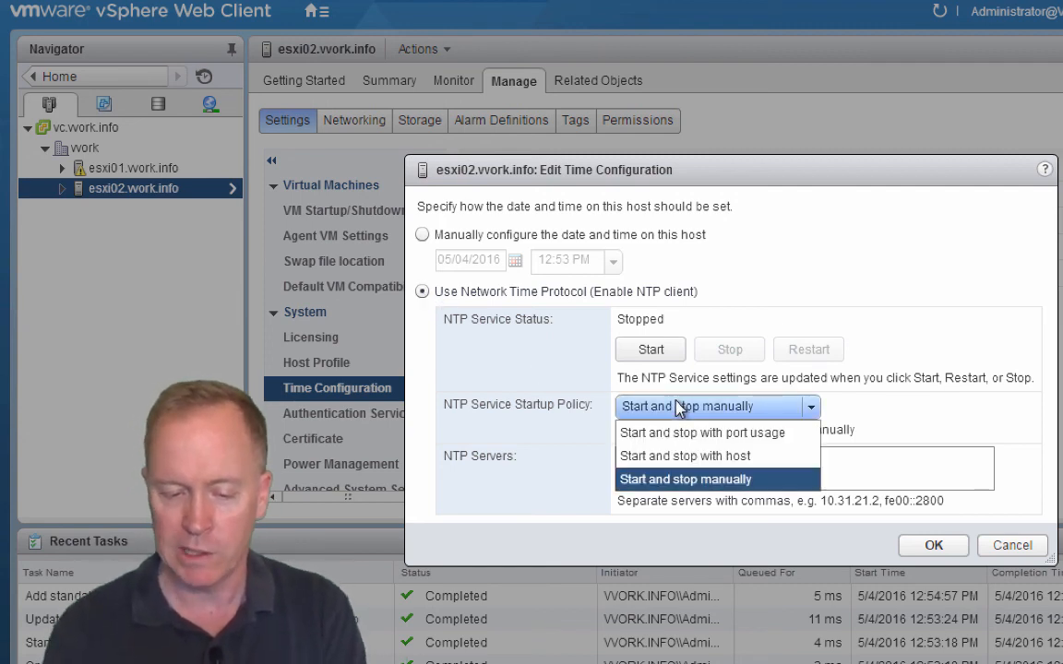
left_click(681, 459)
left_click(688, 468)
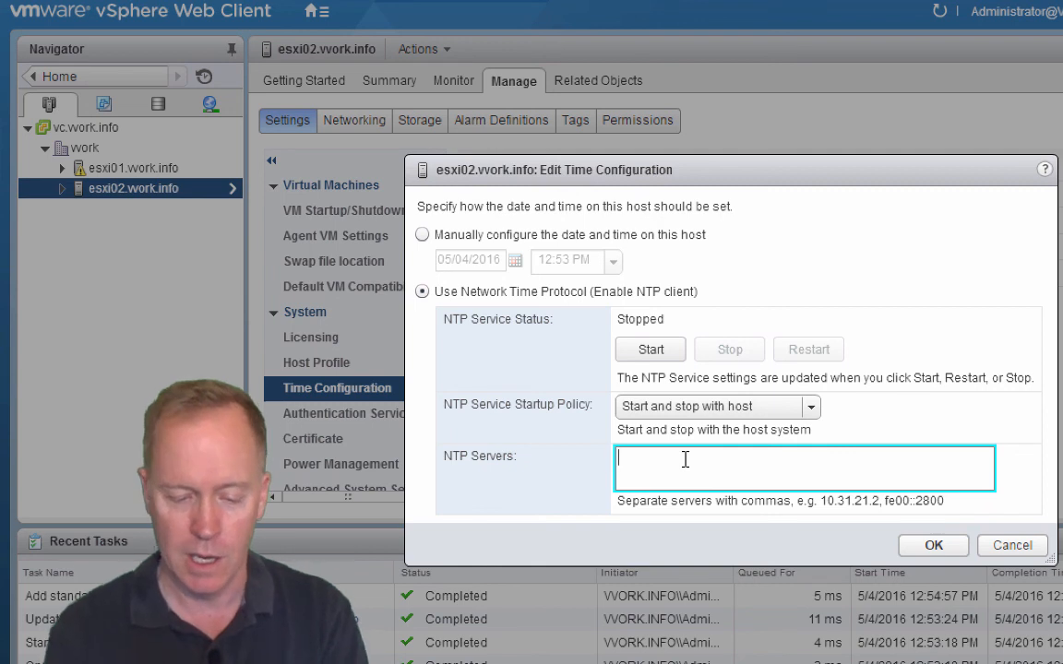
type("time.nist.gov")
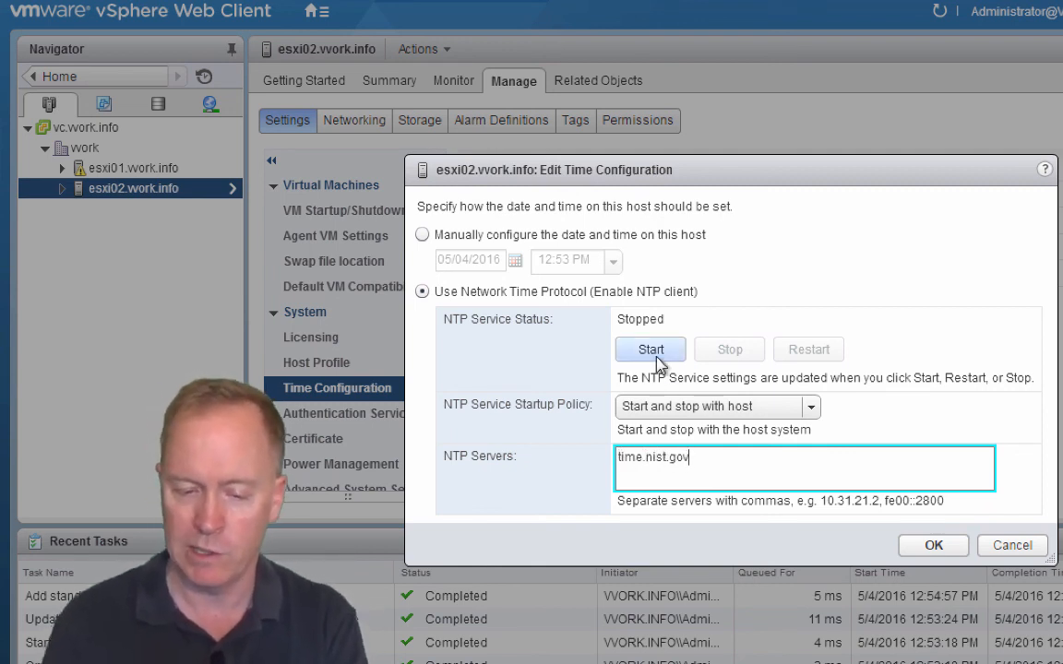
left_click(656, 356)
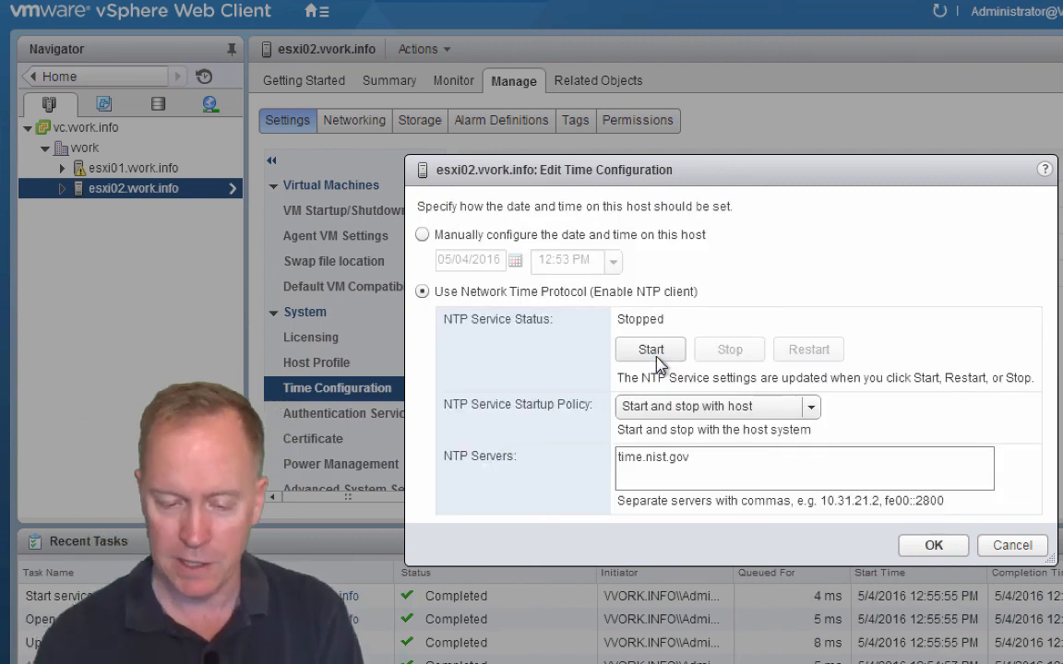
left_click(931, 546)
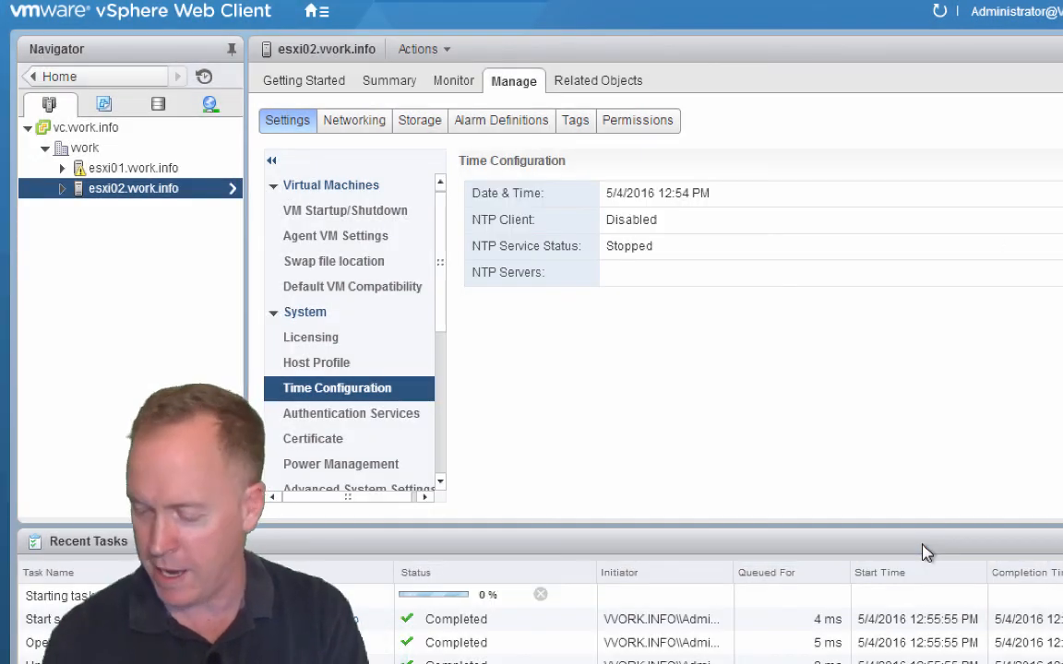